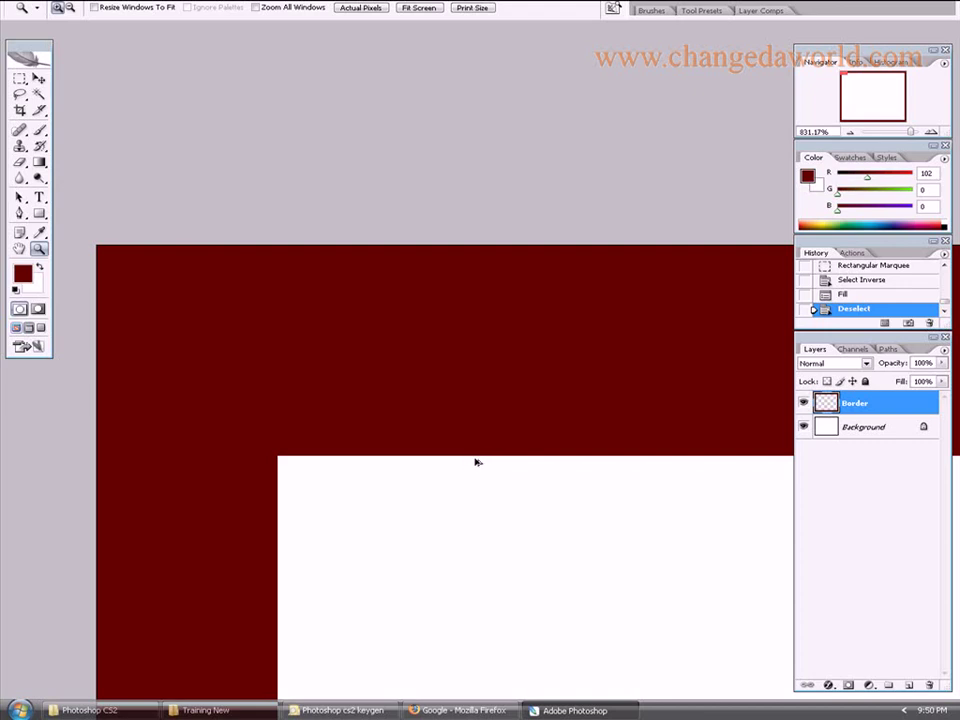
- Undo the deselection and fill on the Border layer, and feather the restored border selection by 5 pixels
key(ctrl+z)
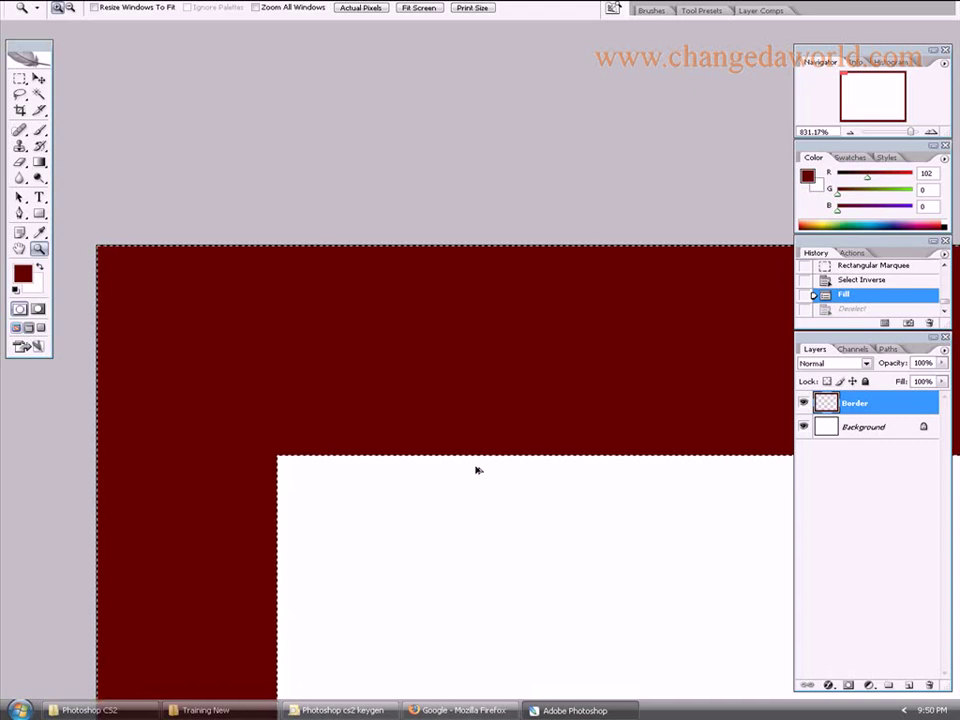
key(ctrl+alt+z)
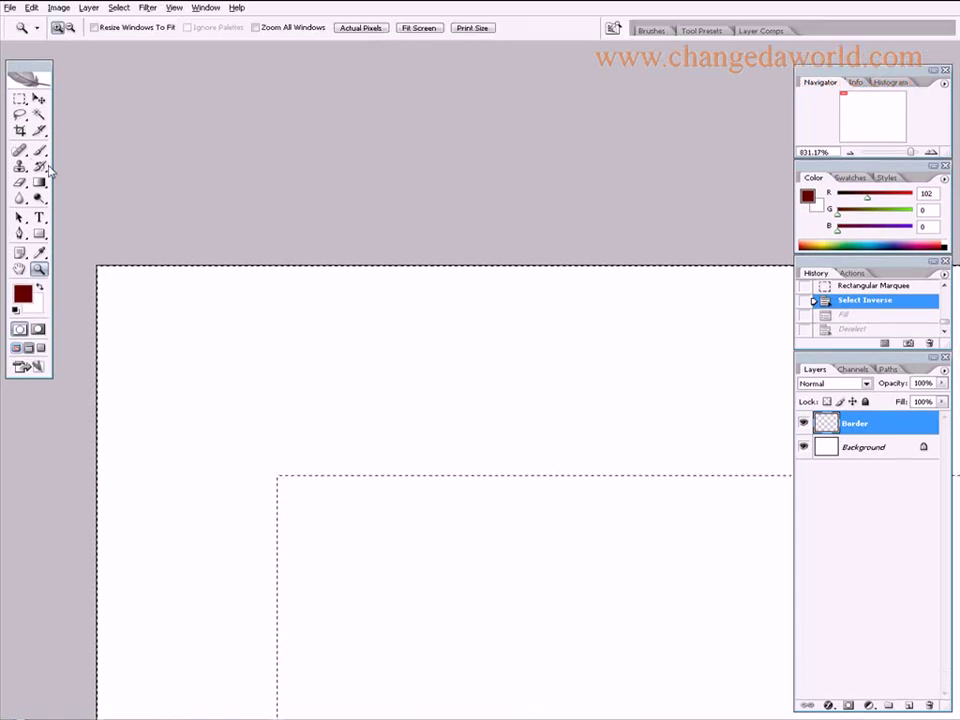
click(19, 78)
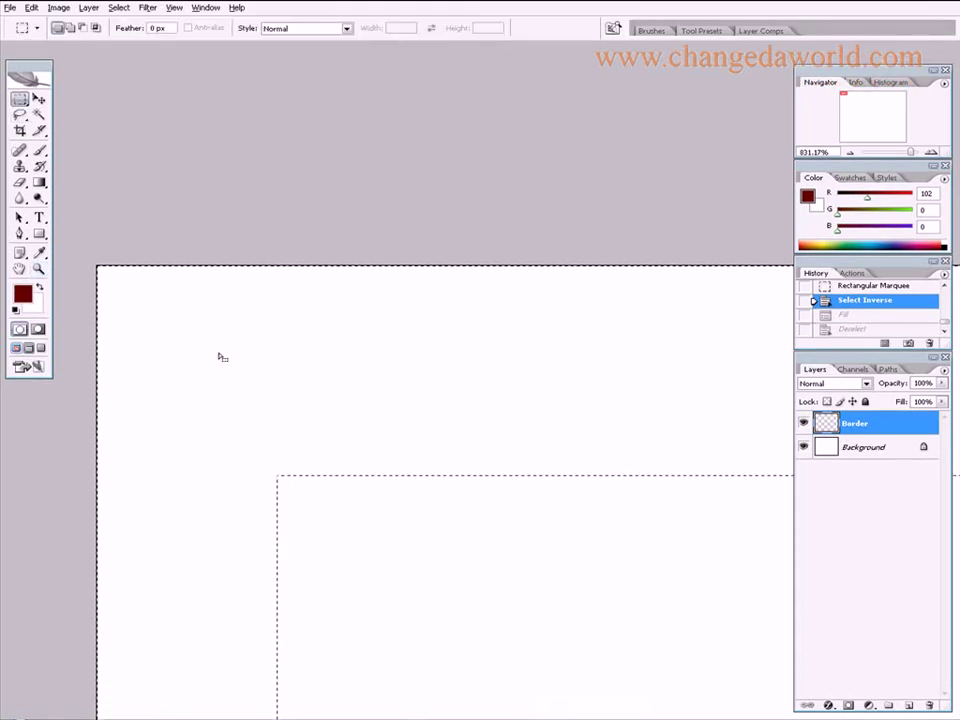
right_click(252, 347)
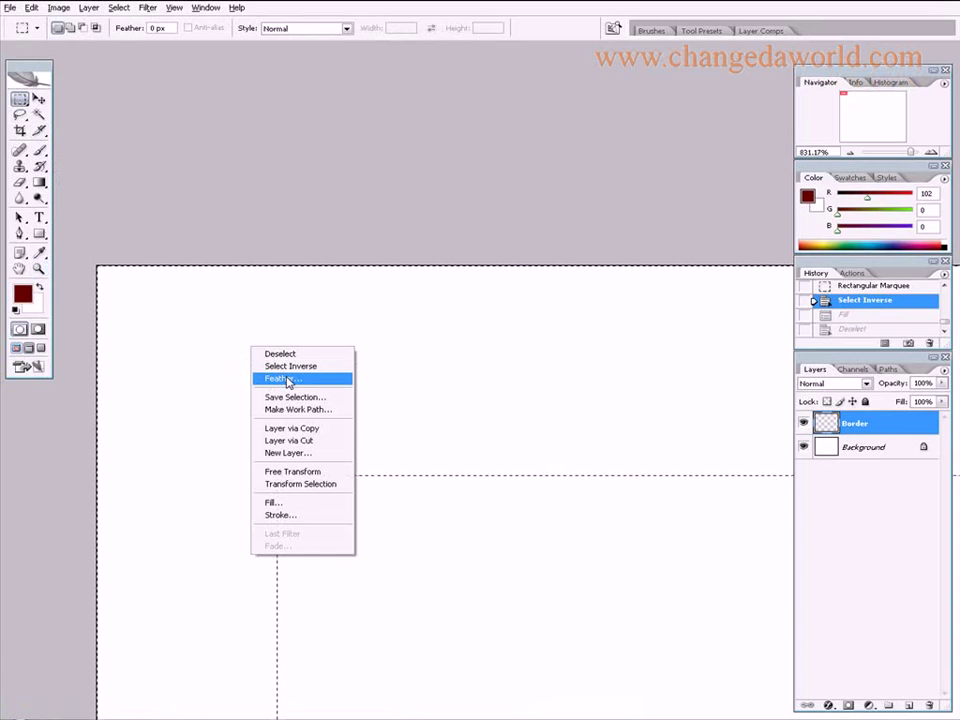
click(288, 379)
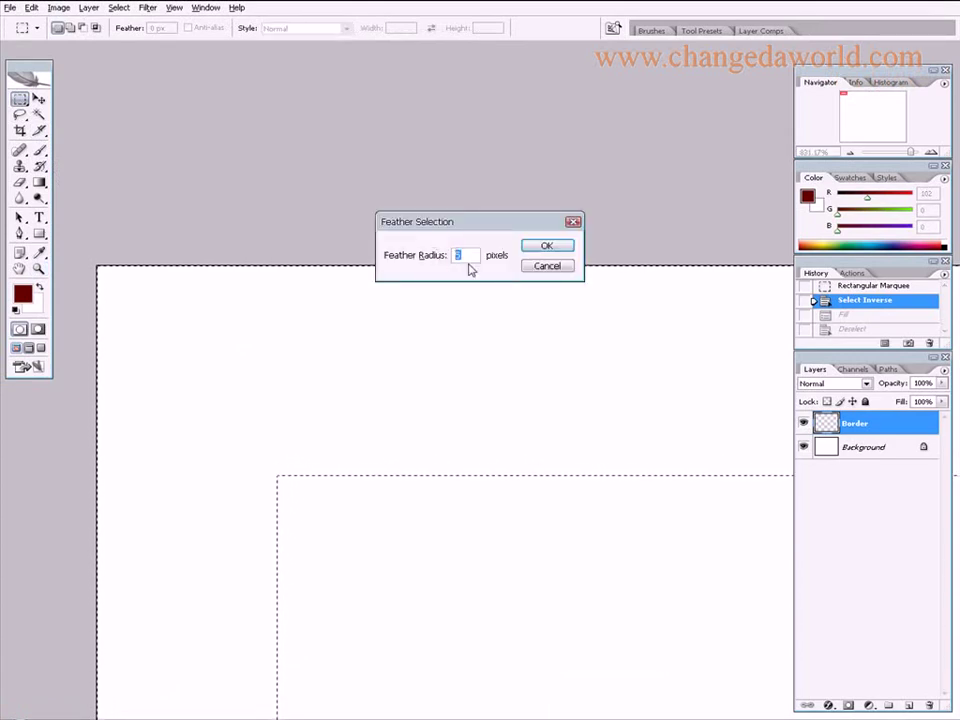
double_click(465, 255)
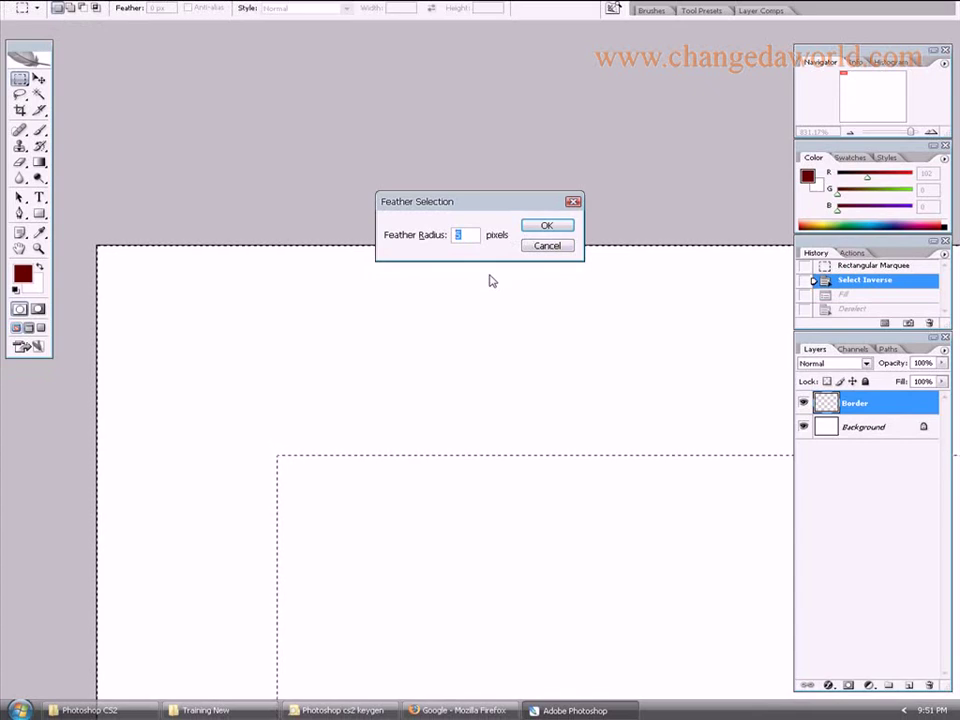
click(557, 229)
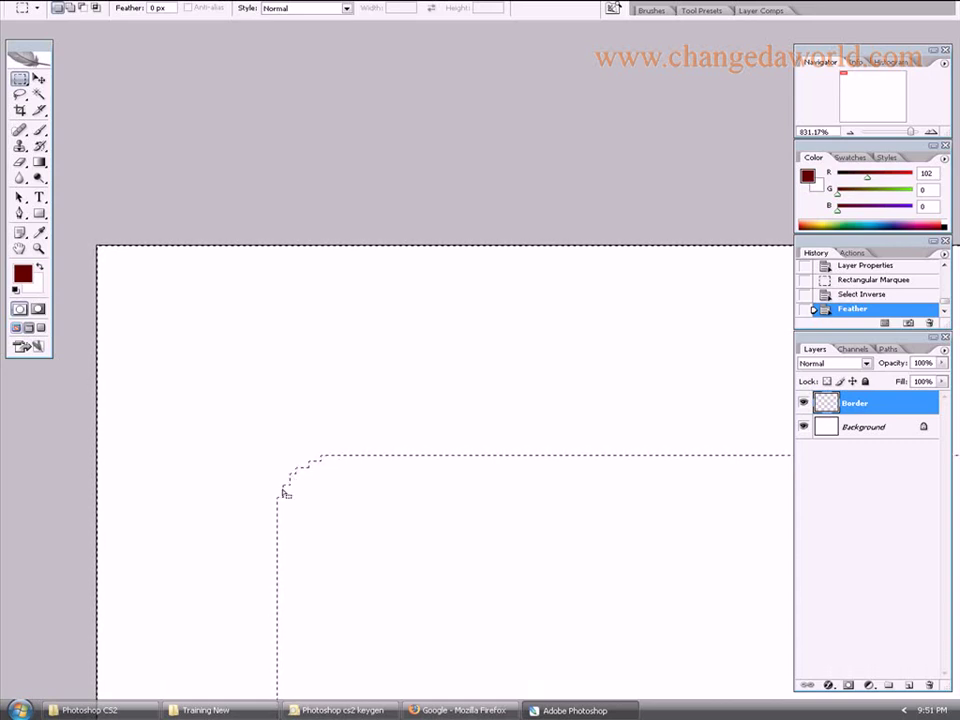
- Fill the feathered border selection with the dark red foreground color and deselect it
right_click(360, 334)
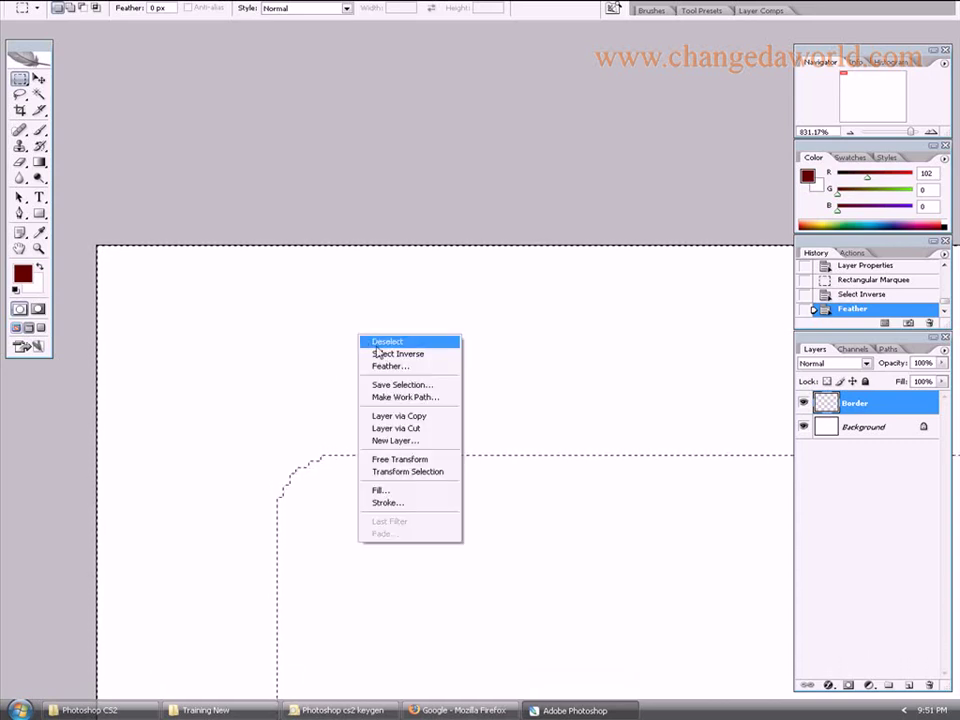
click(390, 489)
click(510, 205)
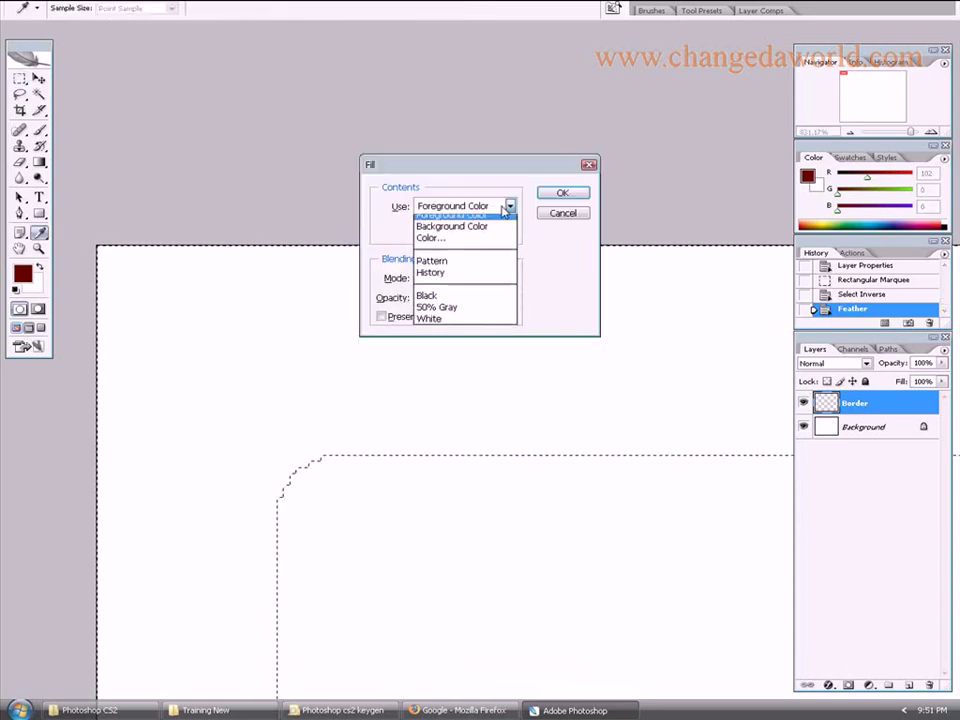
click(460, 218)
click(561, 194)
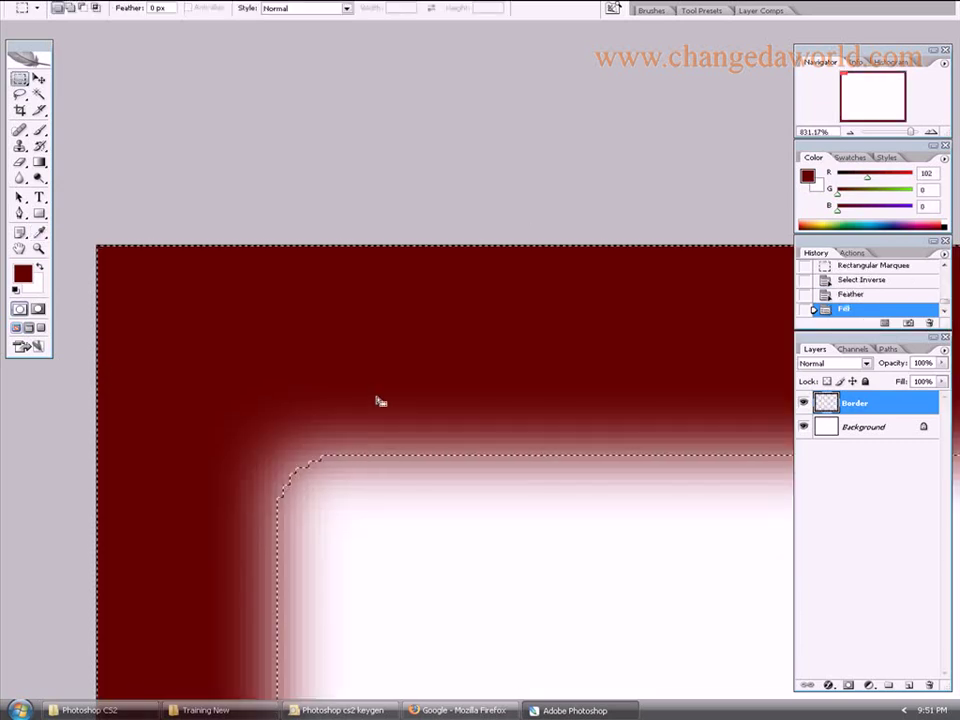
right_click(399, 421)
click(428, 425)
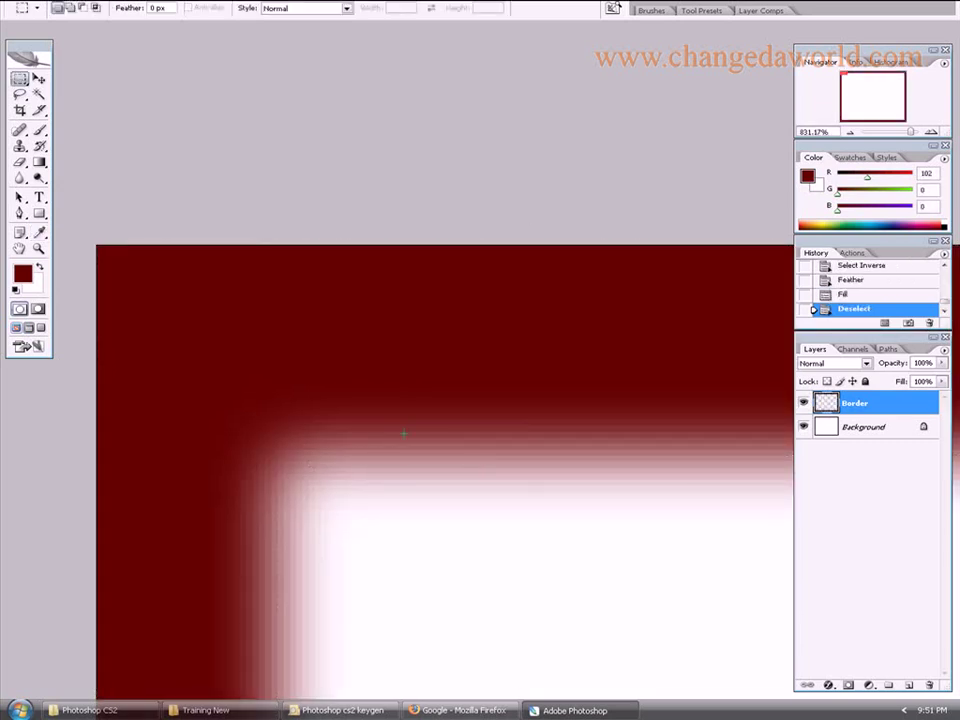
- Examine the soft inner edge of the feathered border at several zoom levels
scroll(421, 505, down, 5)
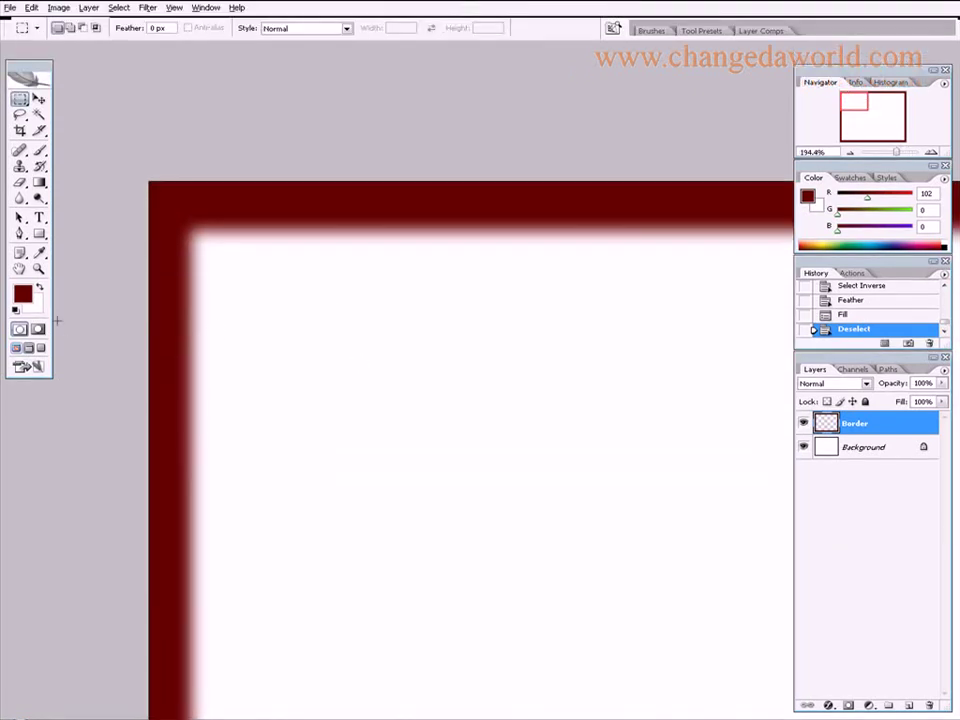
click(39, 269)
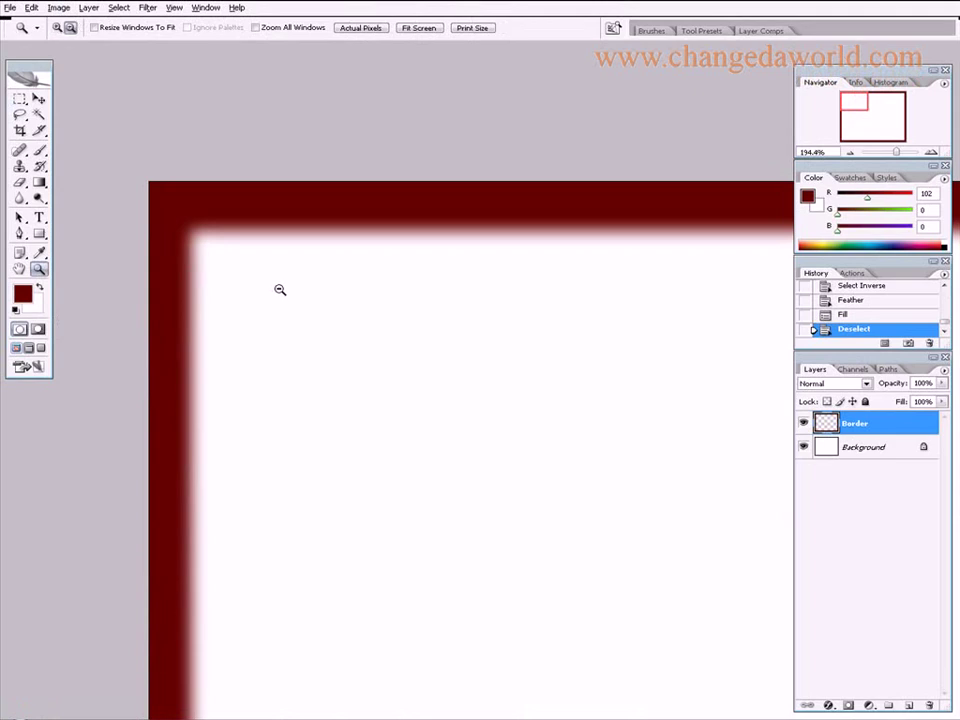
key(alt)
alt+click(325, 326)
alt+click(330, 336)
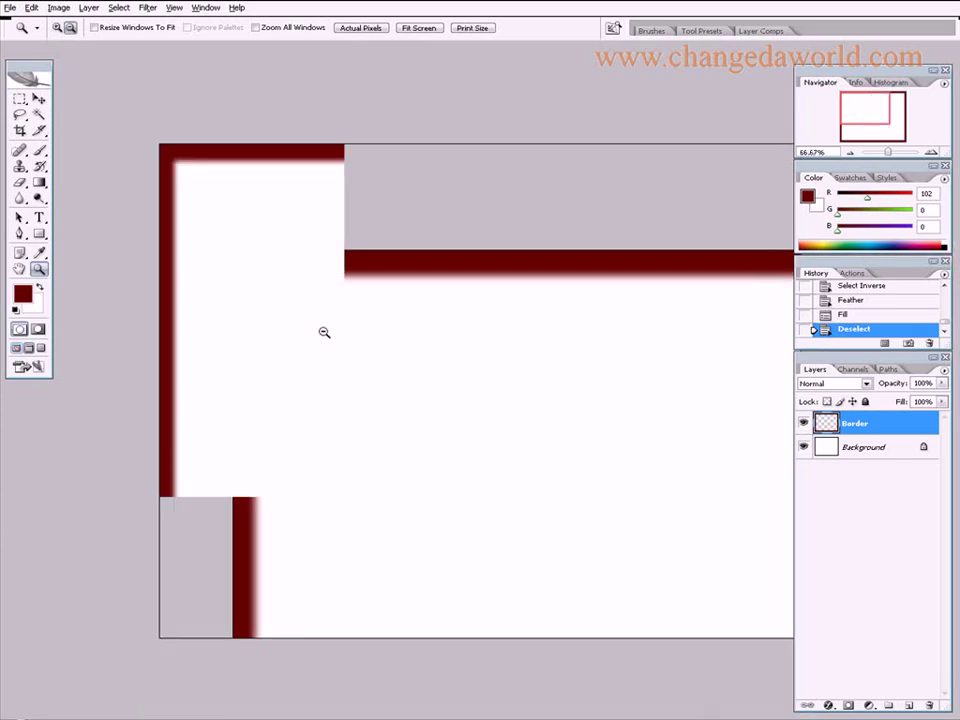
alt+click(304, 261)
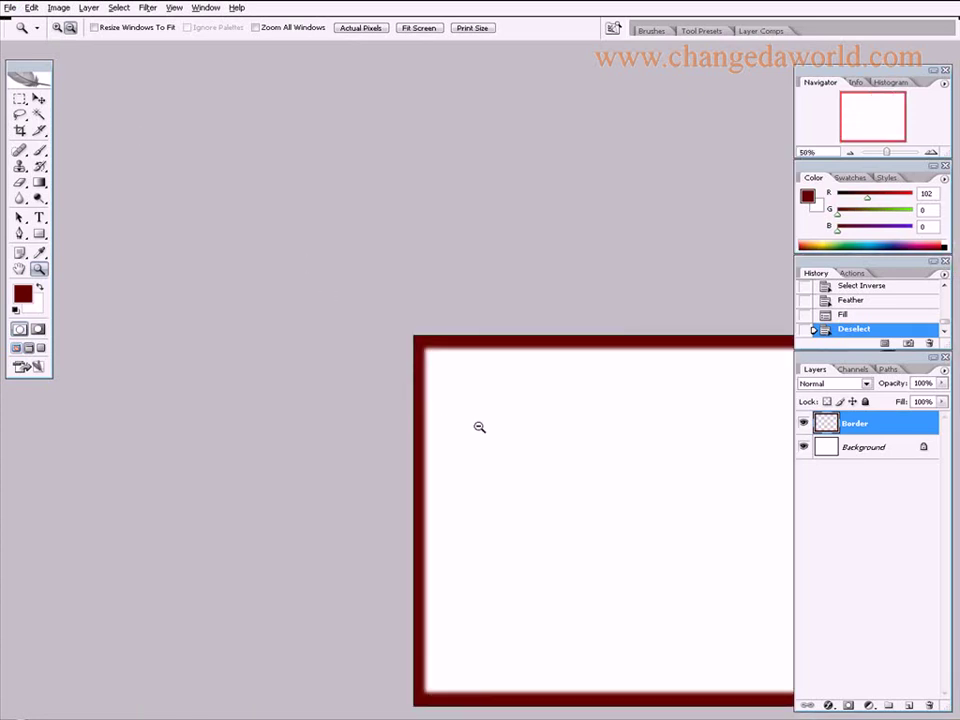
drag(594, 446, 403, 369)
click(324, 379)
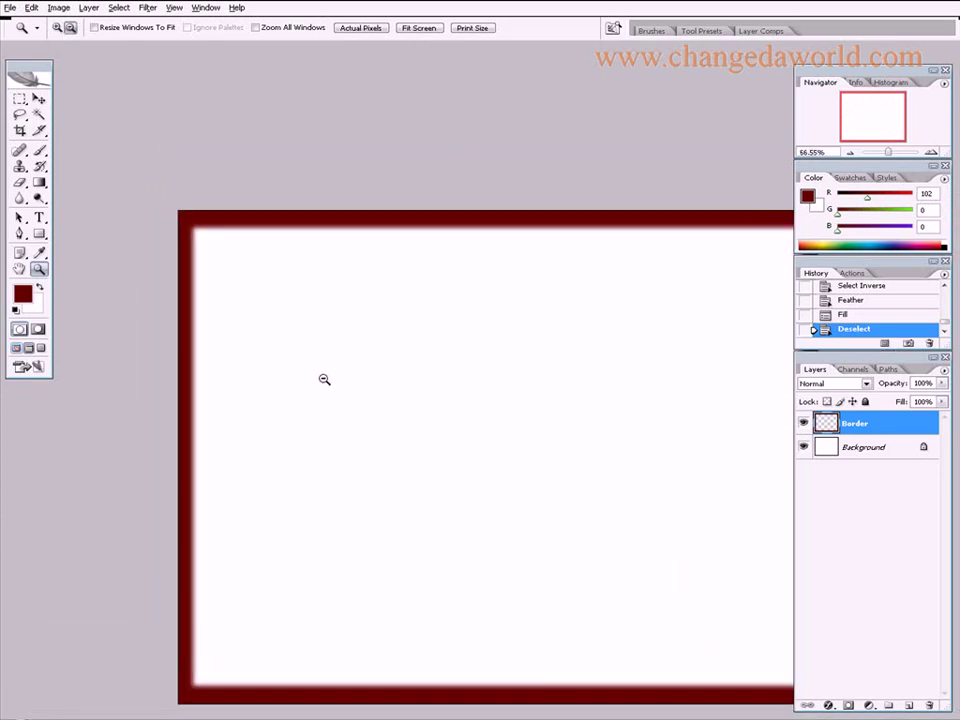
click(324, 382)
drag(325, 371, 317, 332)
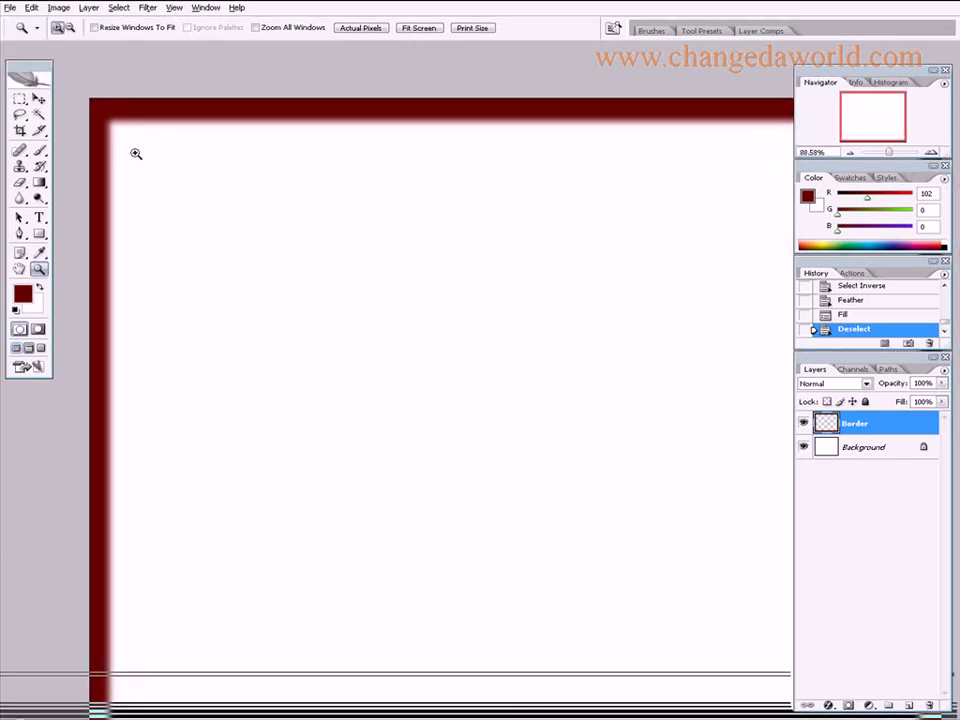
- Step back through the border's deselection and fill, and restore them to compare the canvas with and without the border
key(ctrl+alt+z)
key(ctrl+alt+z)
key(ctrl+alt+z)
key(ctrl+alt+z)
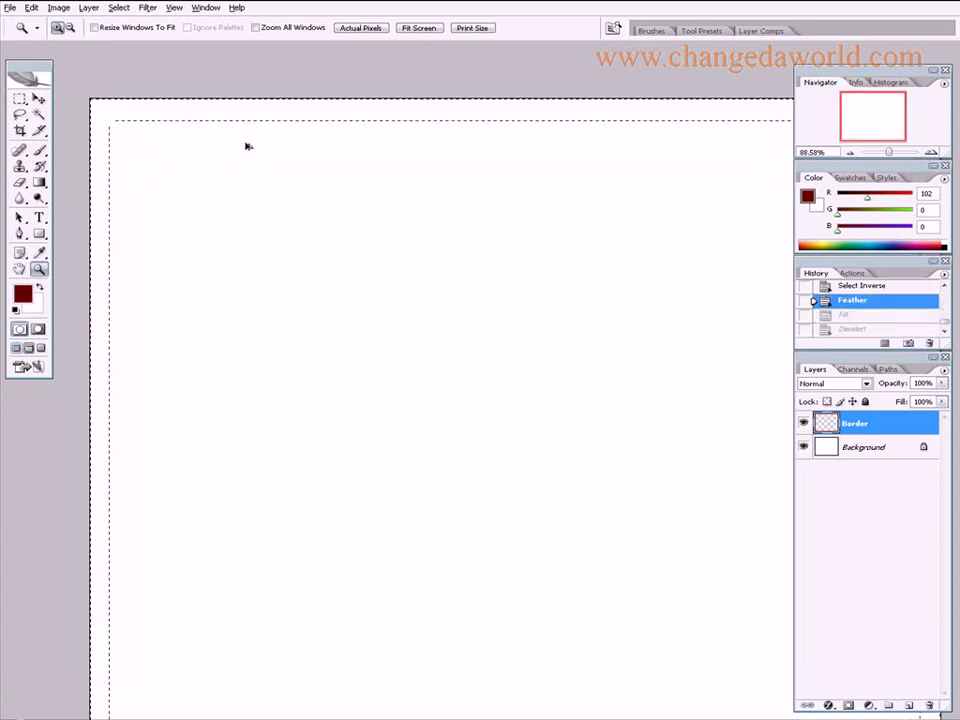
key(ctrl+alt+z)
key(ctrl+alt+z)
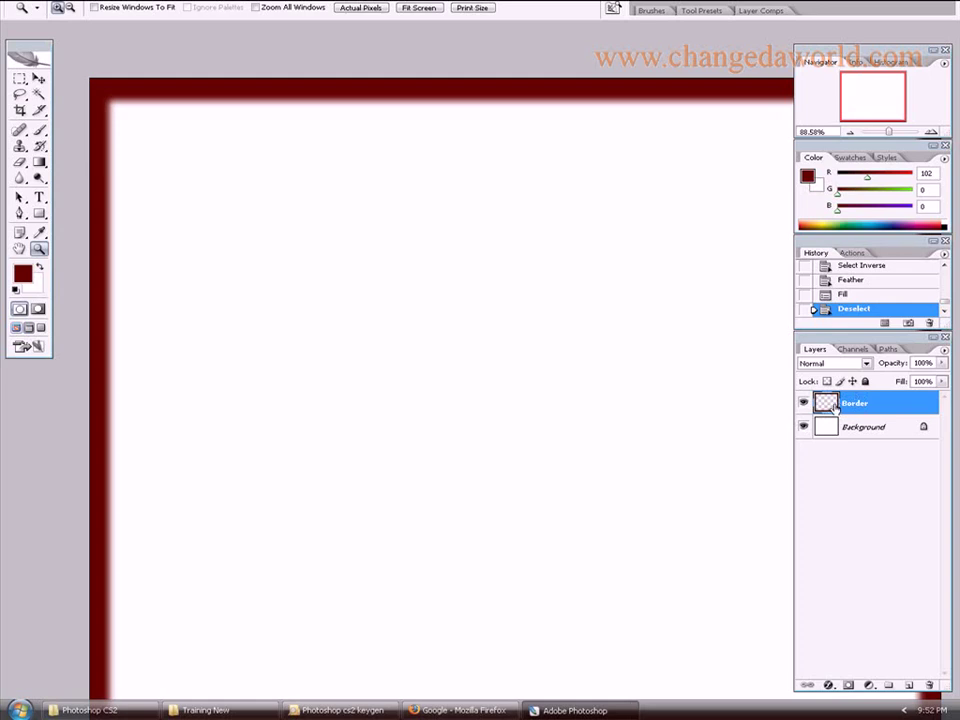
- Delete the Border layer and add a new layer named Circle
drag(828, 403, 931, 684)
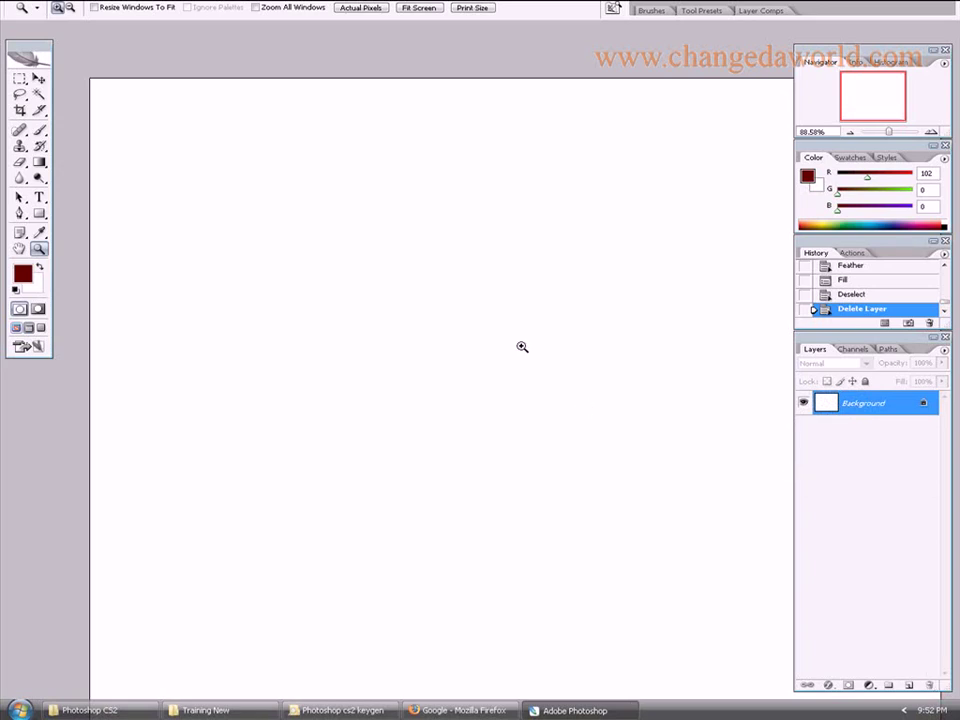
drag(19, 78, 92, 118)
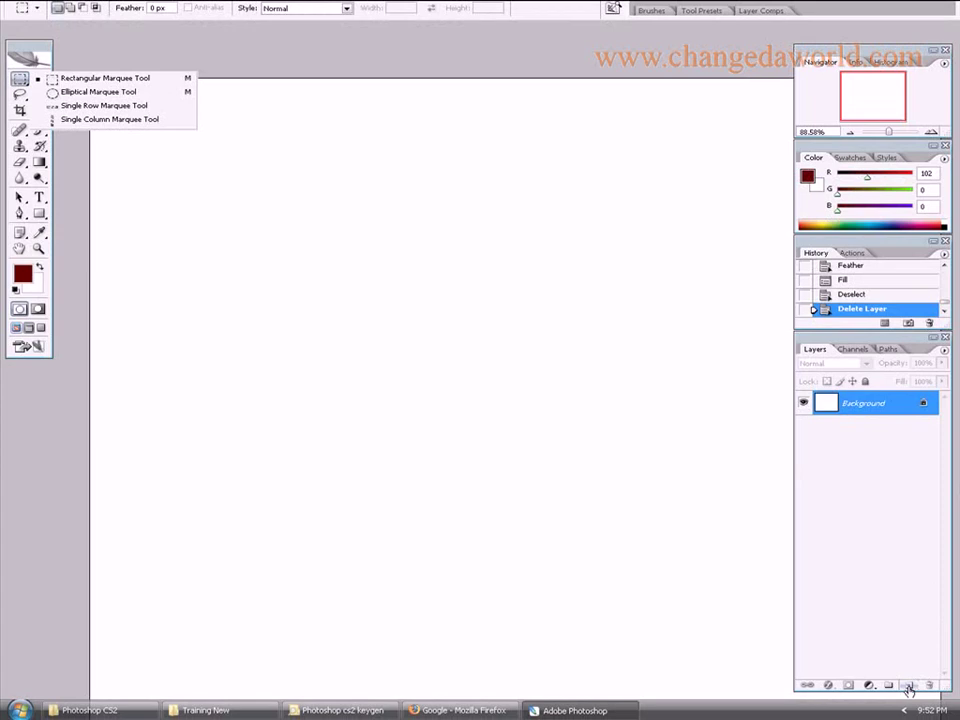
click(908, 688)
click(908, 688)
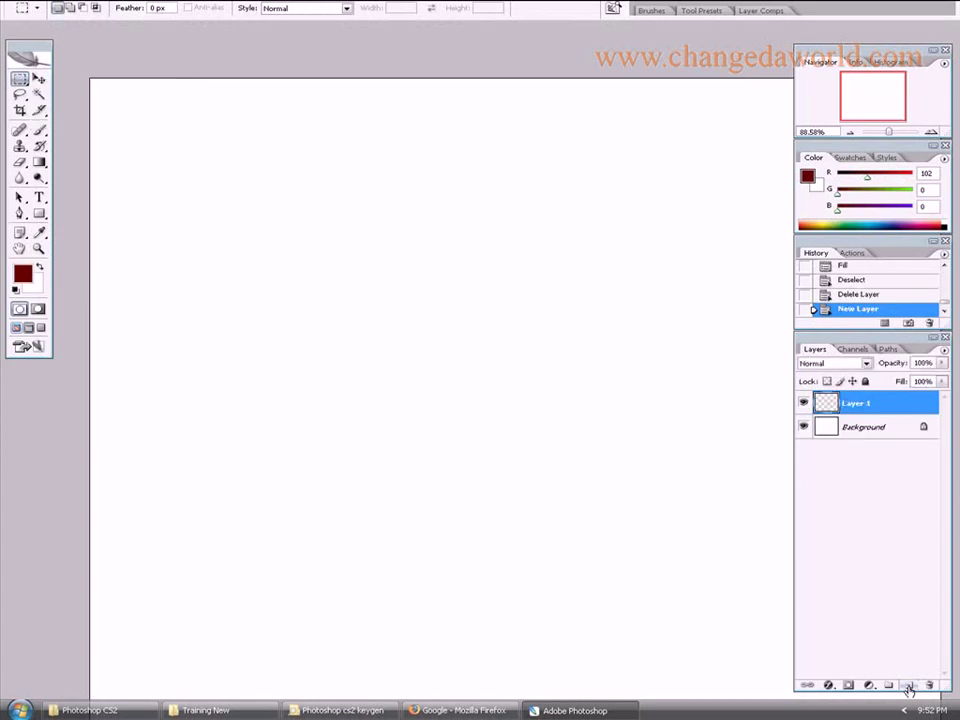
double_click(859, 404)
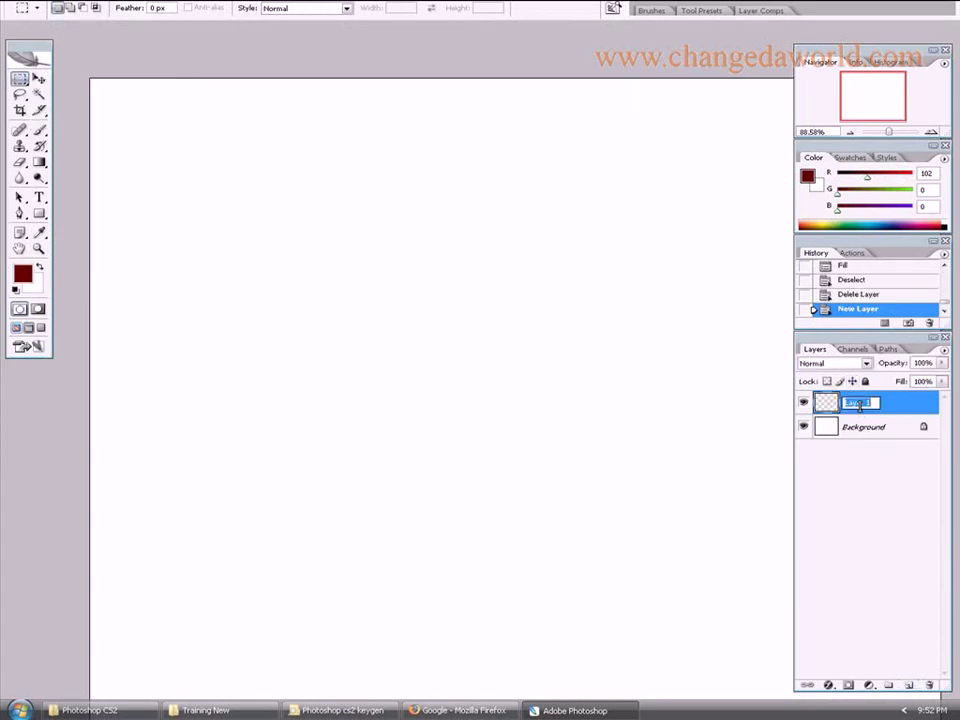
text(cle)
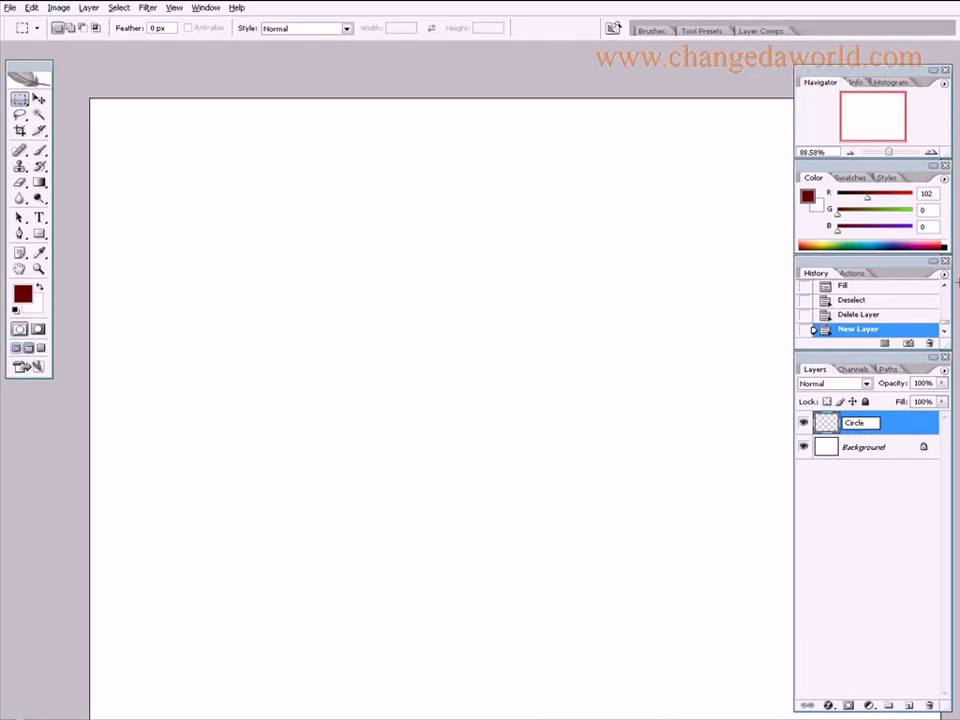
key(Return)
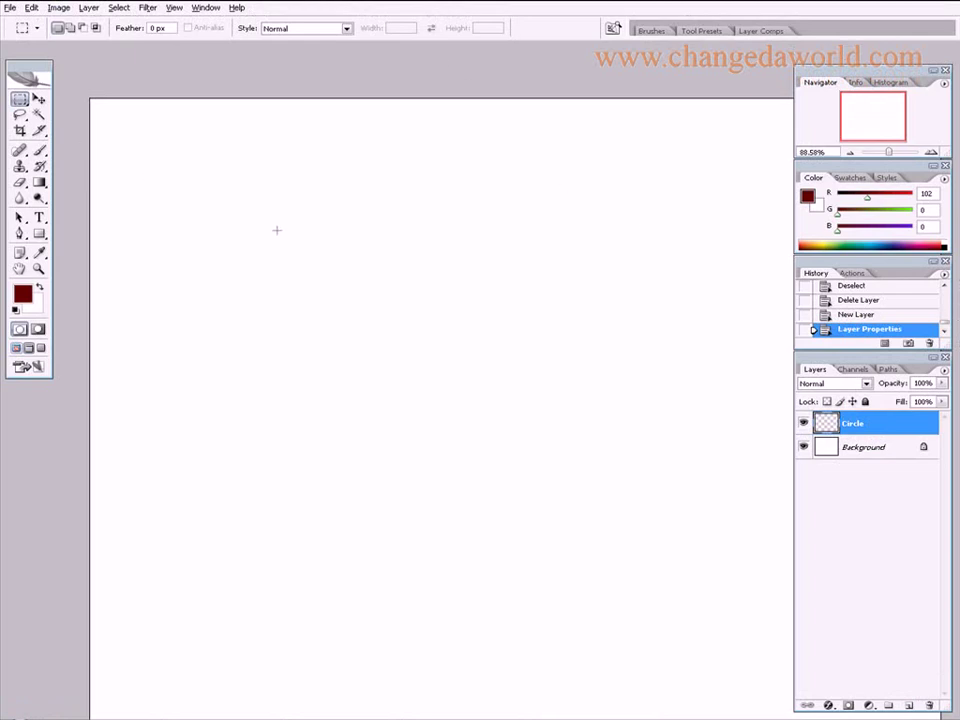
- Make a roughly circular selection with the Elliptical Marquee in the canvas's upper-left area and shift it slightly toward the center
key(ctrl+0)
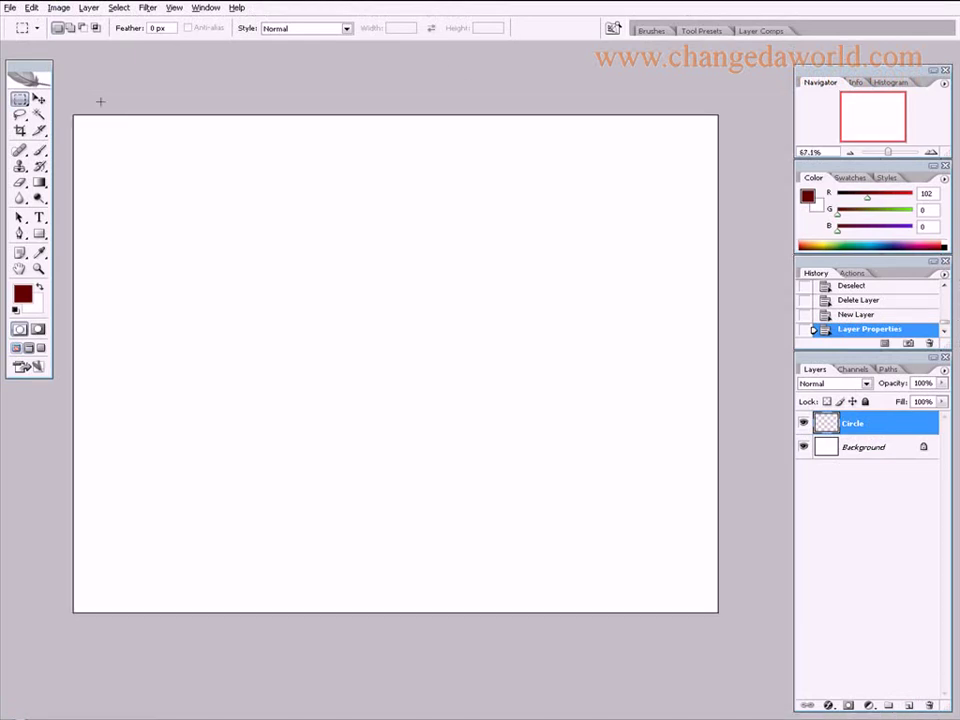
drag(19, 99, 79, 120)
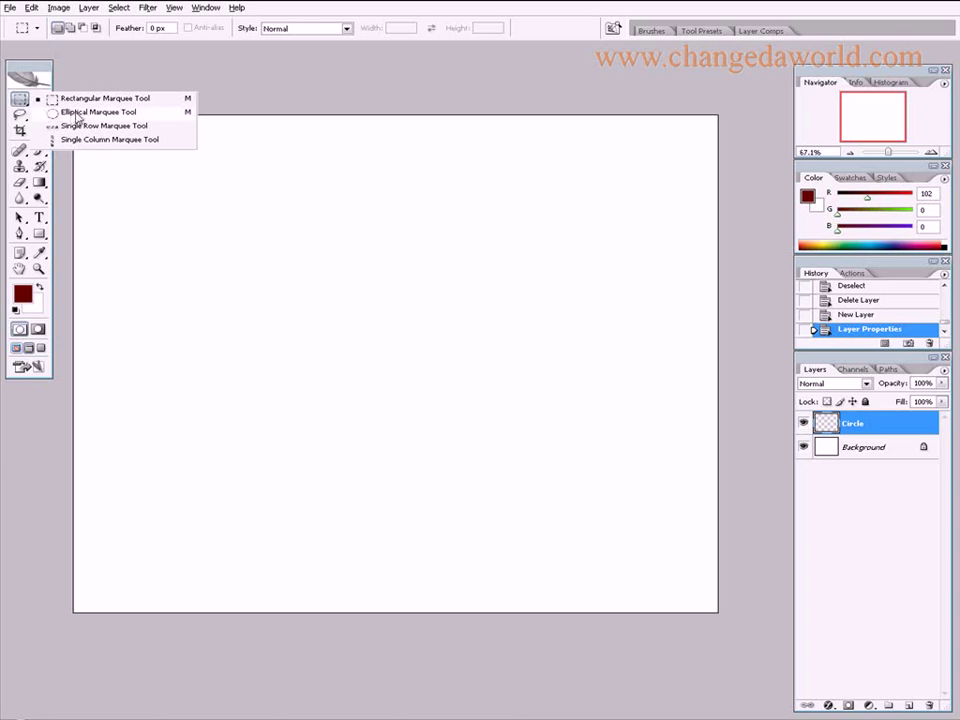
drag(77, 118, 78, 119)
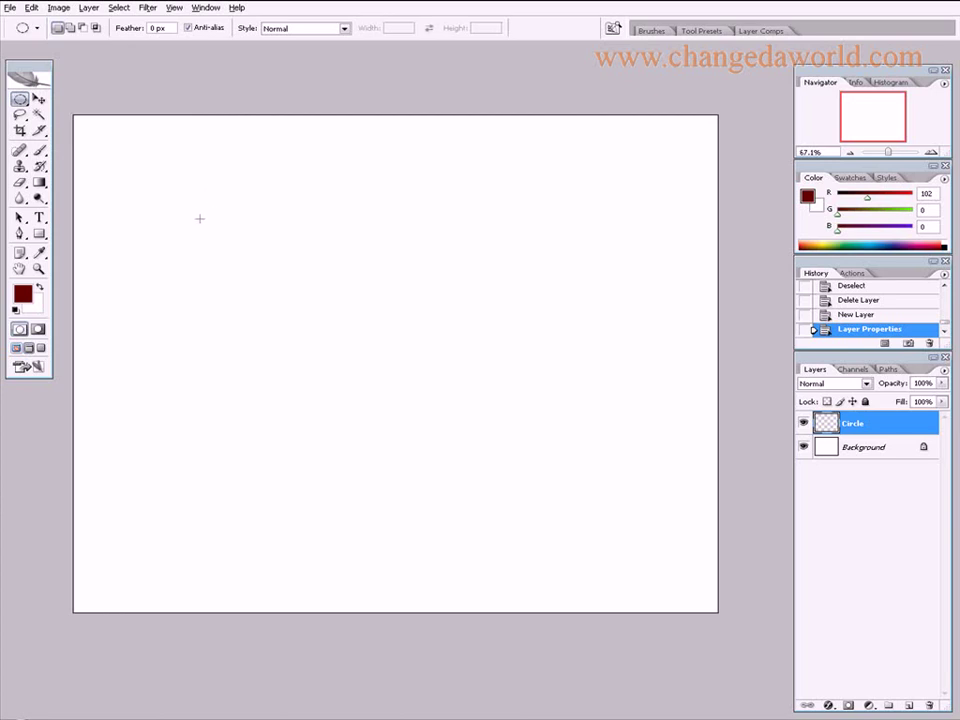
drag(158, 177, 386, 384)
mouse_move(324, 297)
mouse_down()
mouse_move(343, 324)
mouse_move(334, 287)
mouse_move(337, 301)
mouse_up()
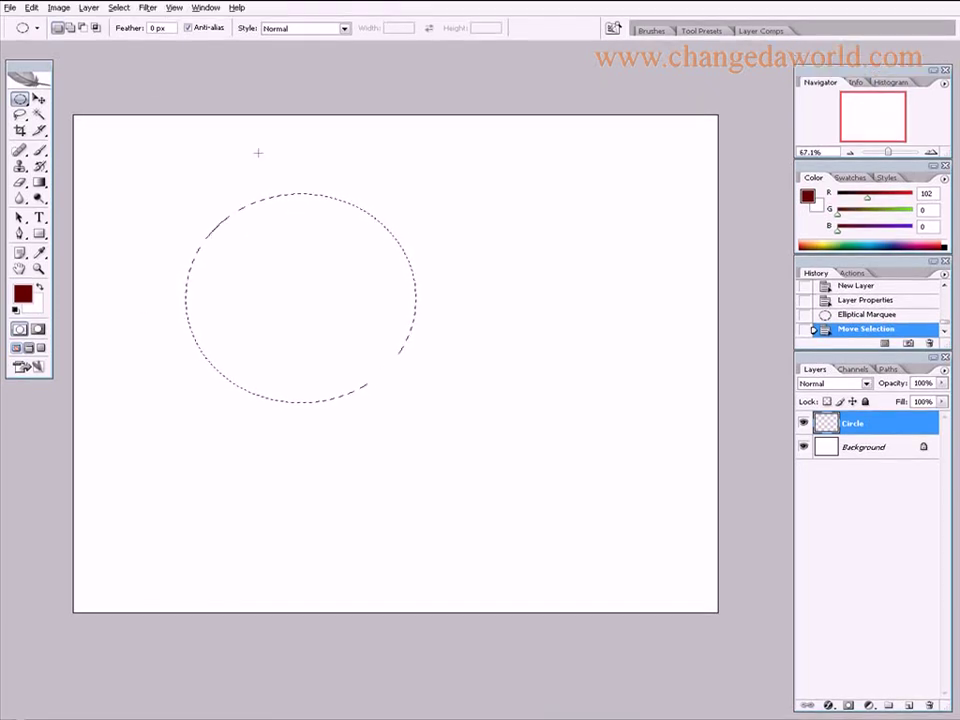
- Examine the upper-left edge of the circular selection up close
right_click(265, 274)
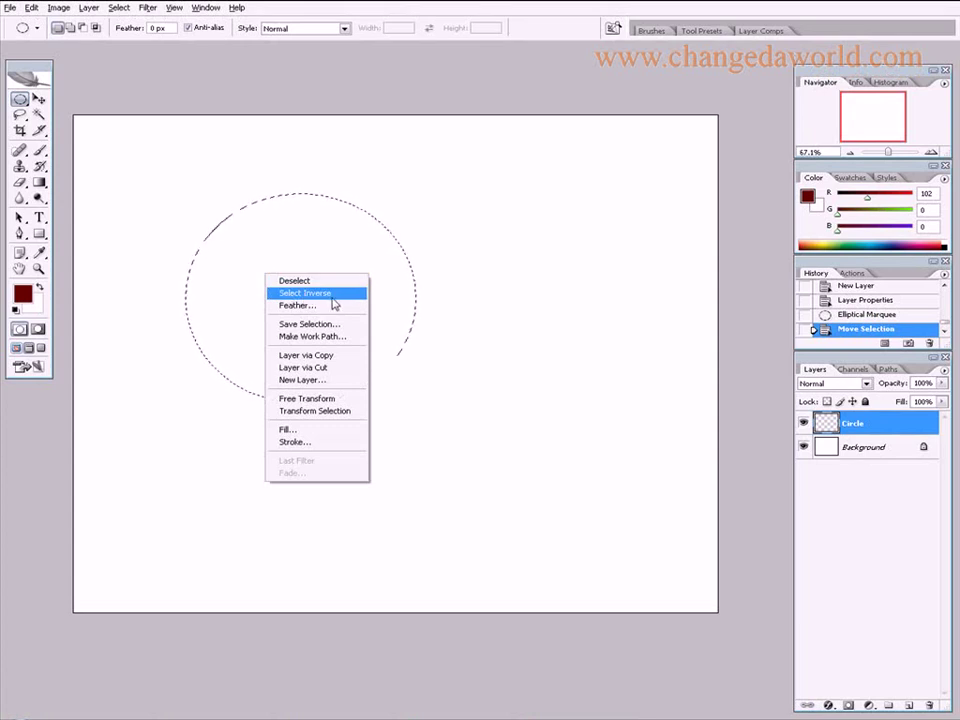
click(305, 250)
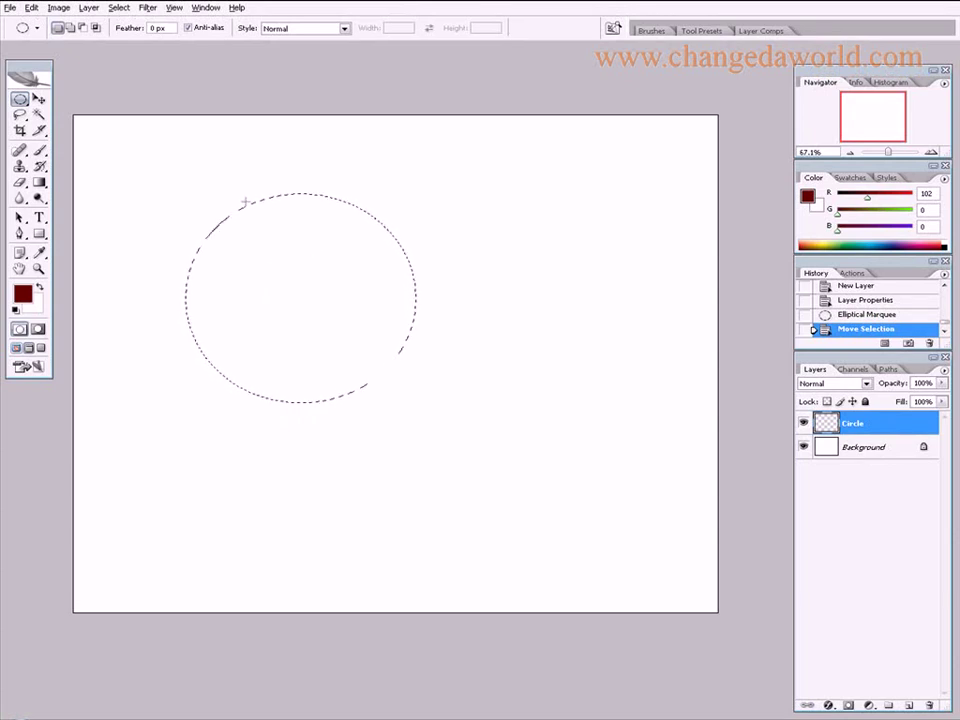
click(38, 268)
drag(199, 174, 400, 273)
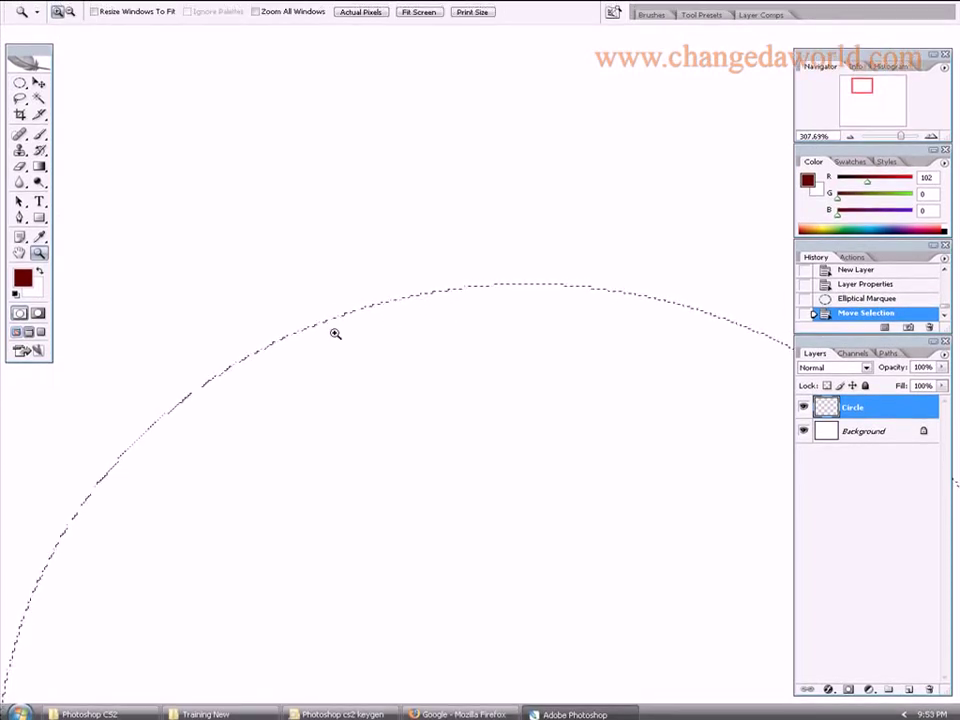
- Start a Stroke on the circular selection with the width set to 5 px
click(38, 83)
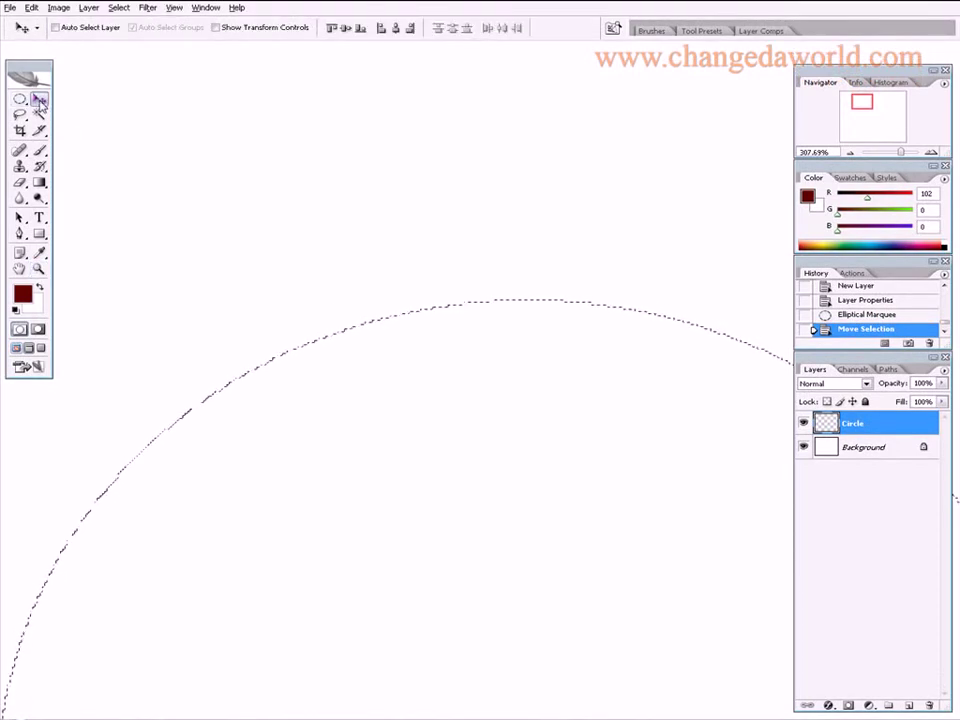
click(20, 101)
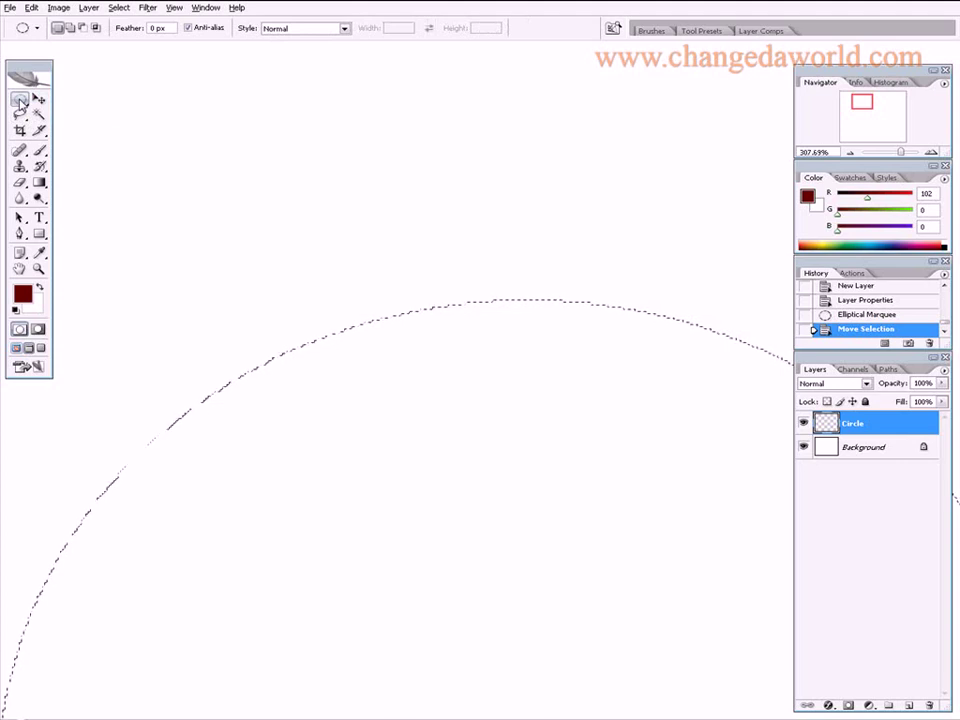
click(33, 9)
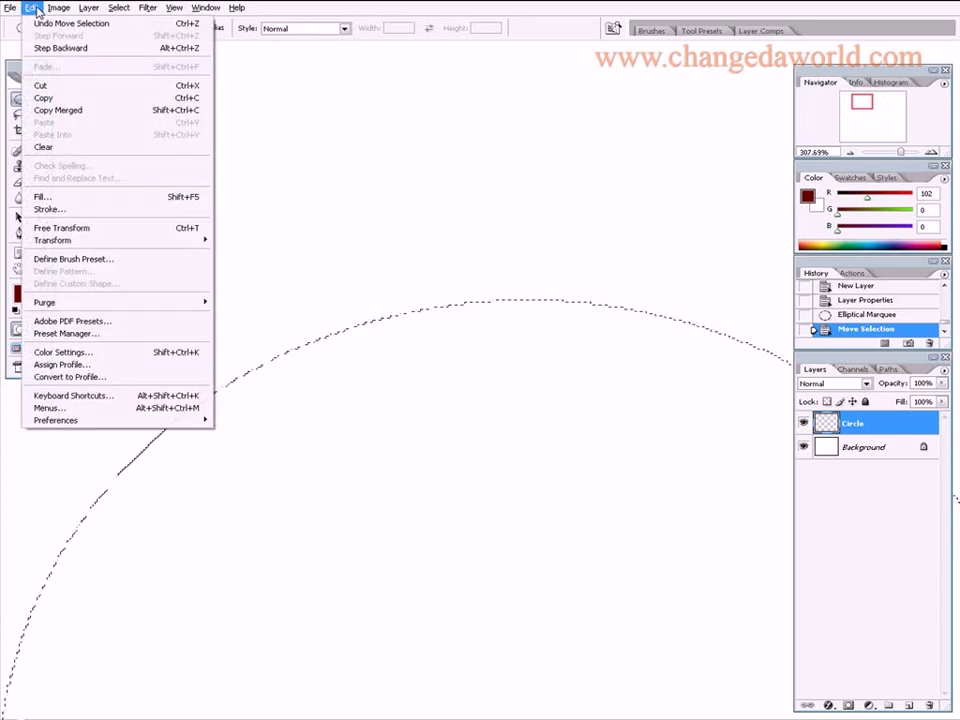
click(71, 212)
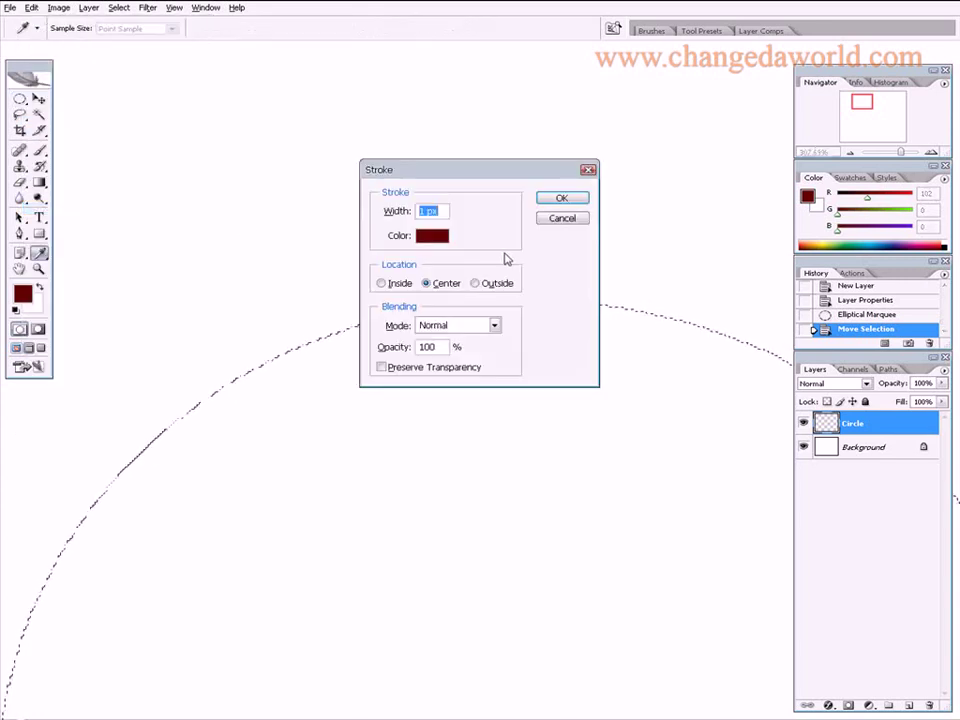
click(441, 211)
click(401, 210)
click(438, 211)
click(403, 212)
click(428, 211)
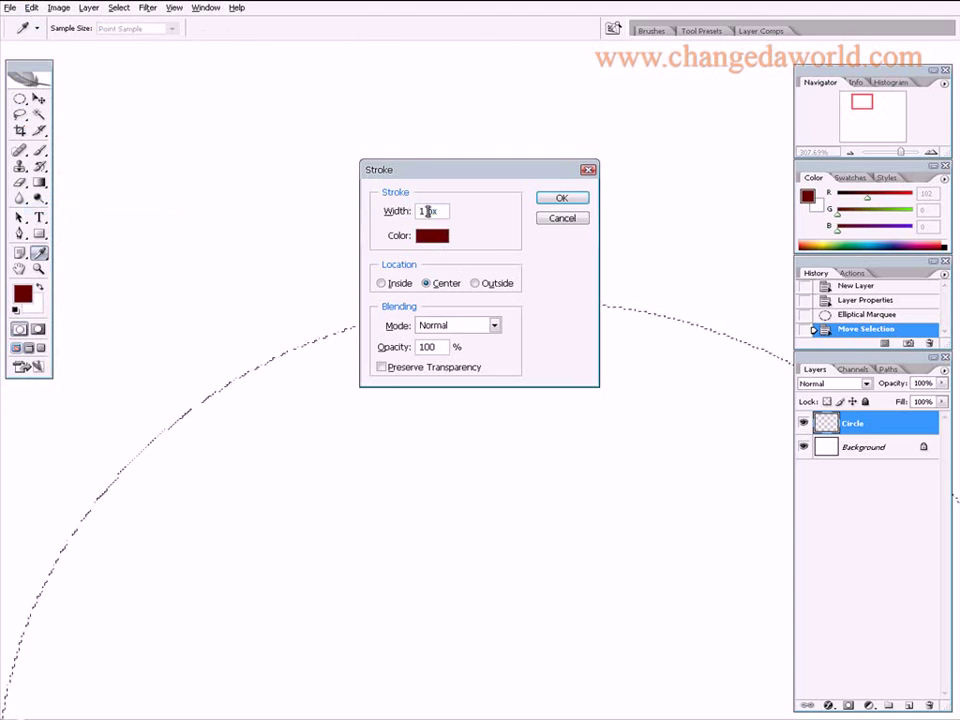
click(398, 210)
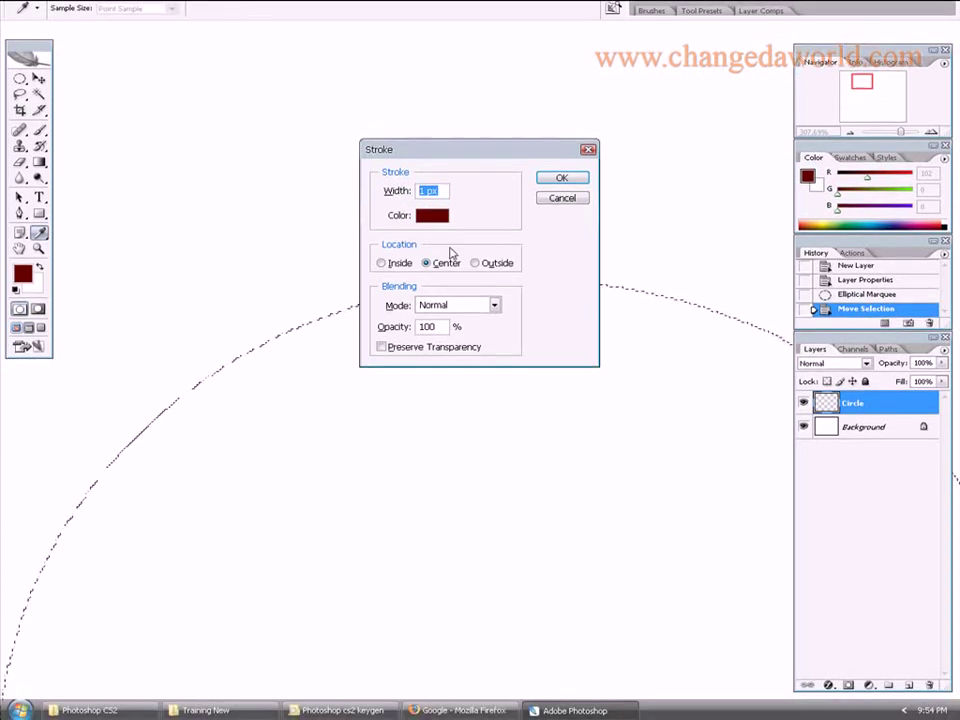
text(5)
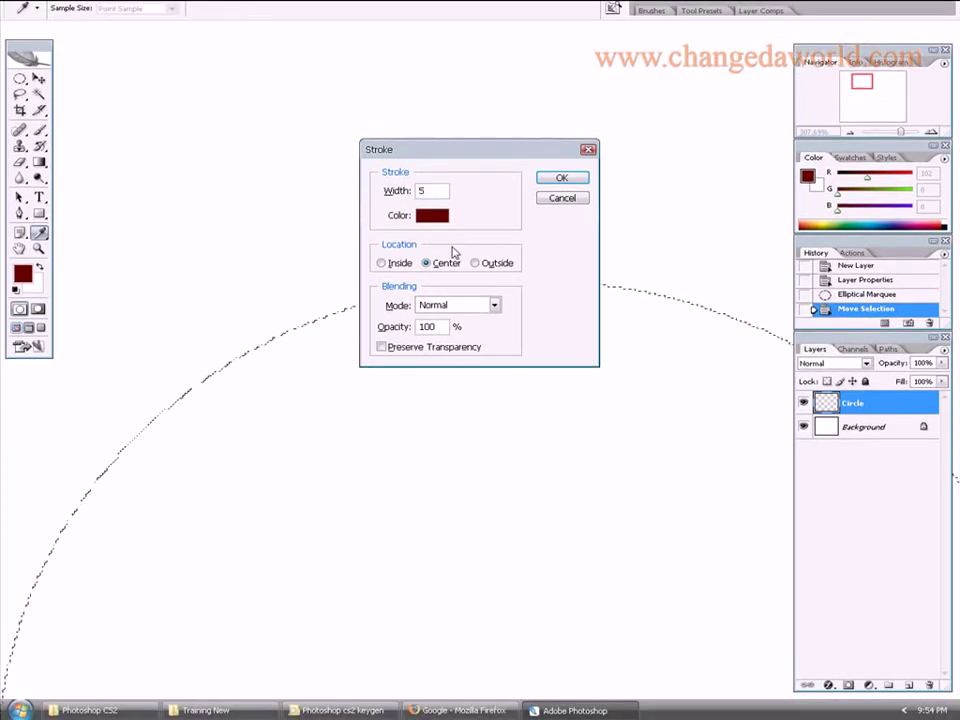
- Set the stroke color to pink ff3366 and apply the stroke centered on the circular selection
click(433, 215)
click(504, 182)
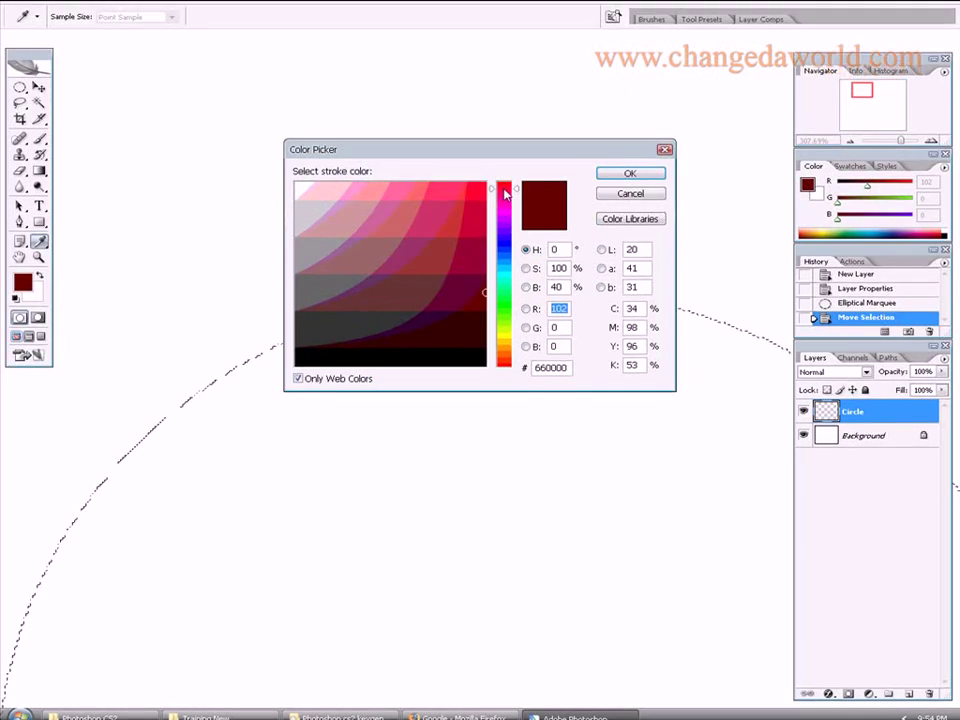
click(449, 179)
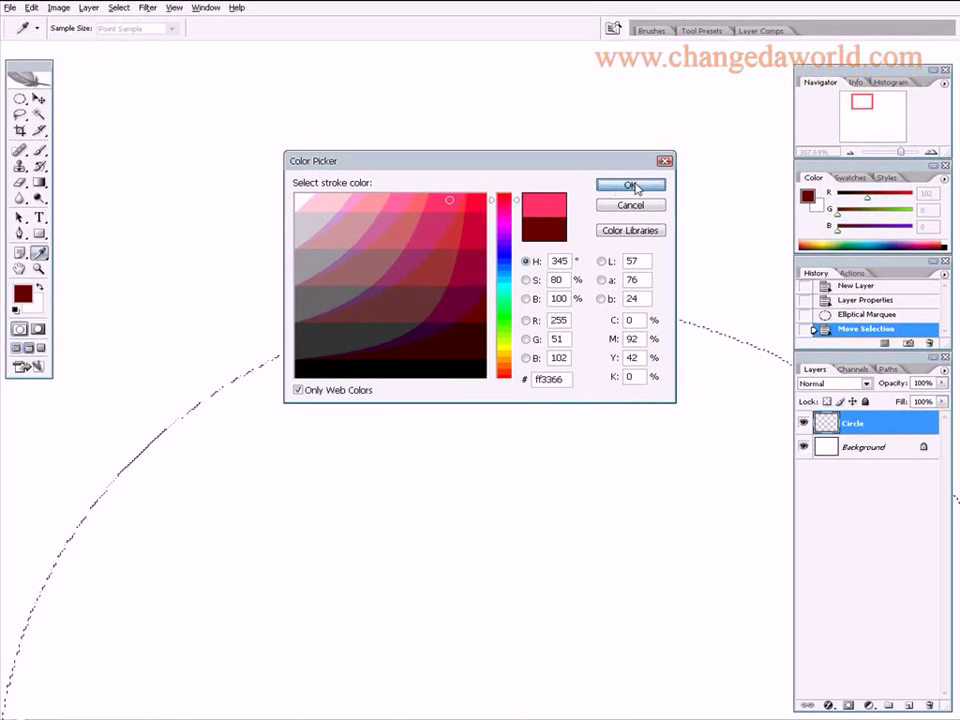
click(632, 186)
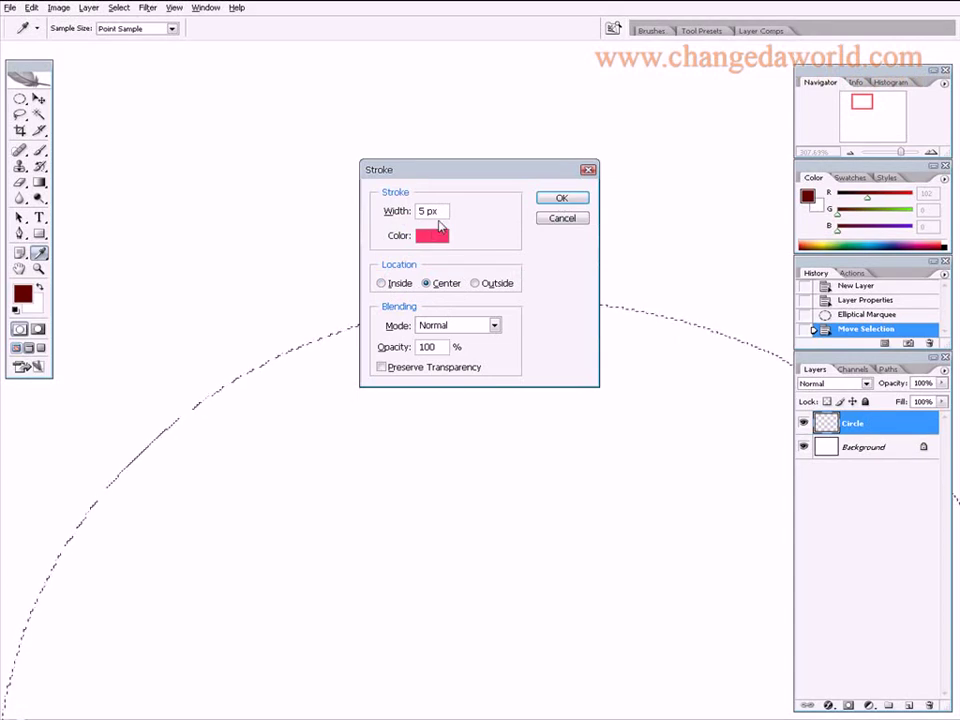
click(581, 208)
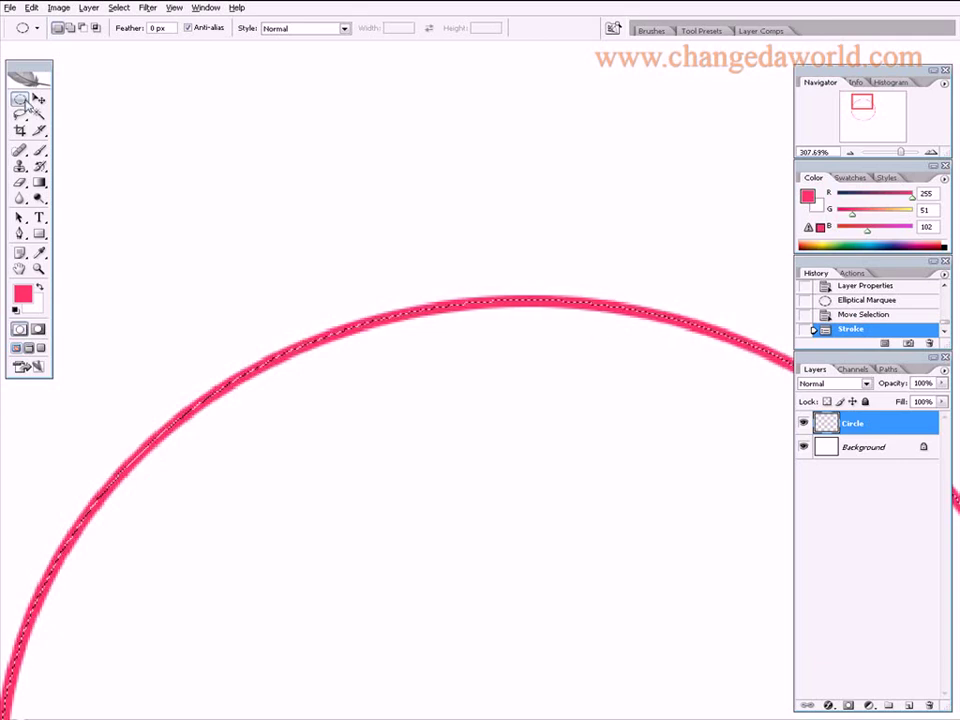
- Deselect the circular selection around the pink outline
click(19, 99)
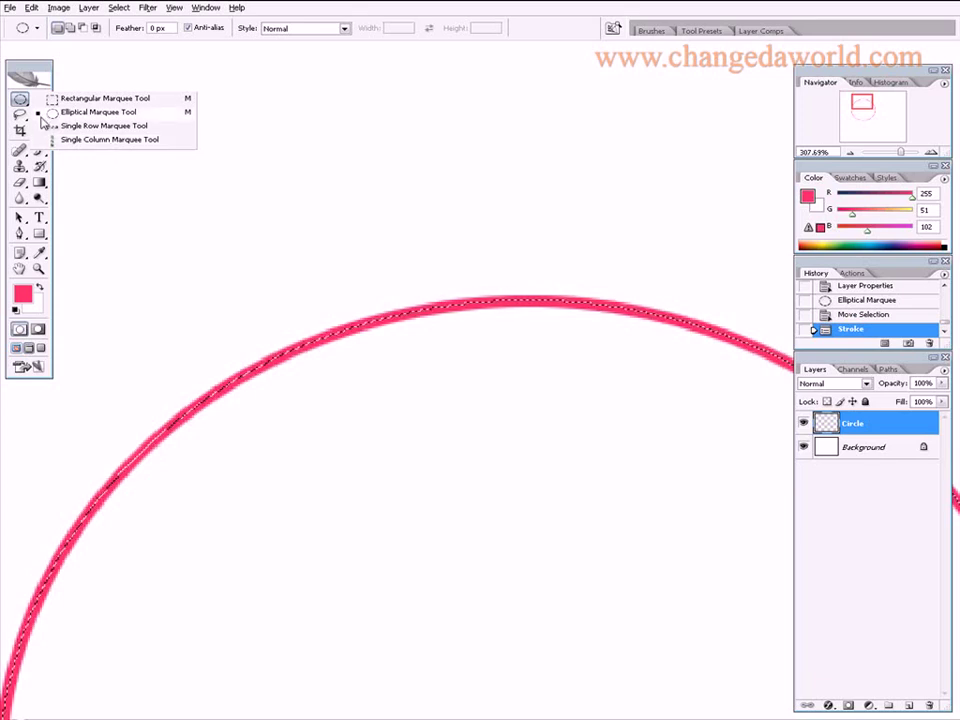
click(102, 117)
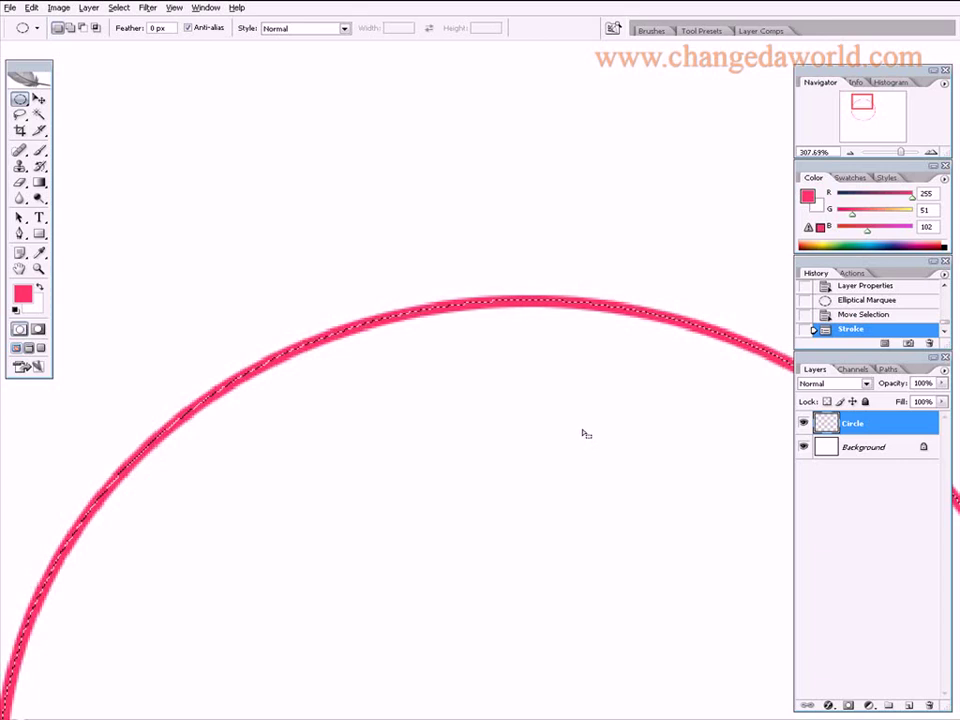
click(38, 268)
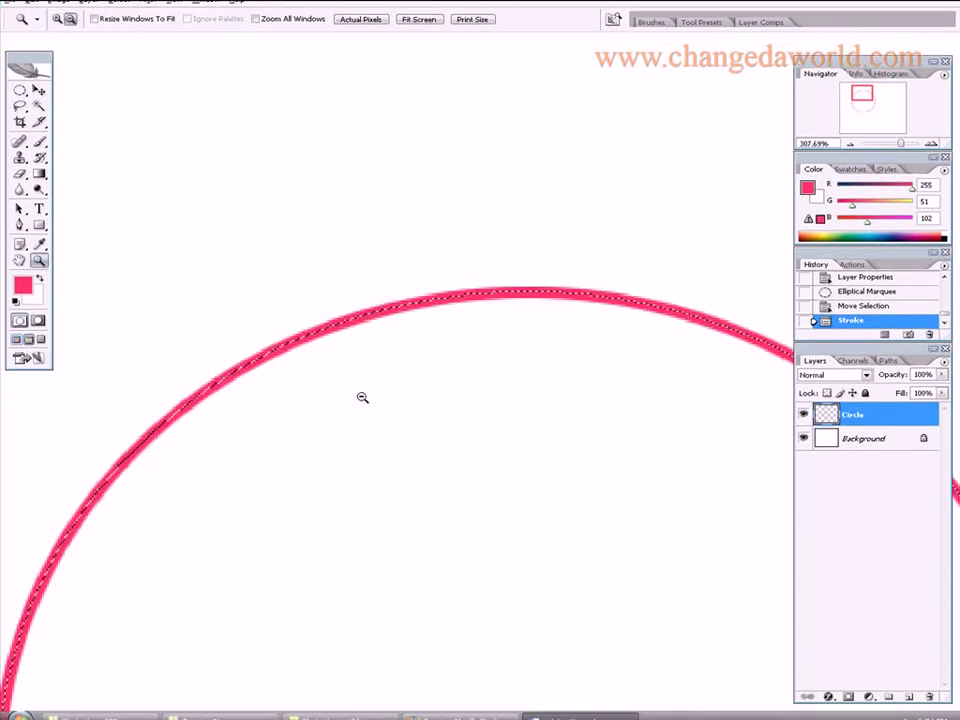
alt+click(443, 501)
alt+click(478, 534)
alt+click(516, 596)
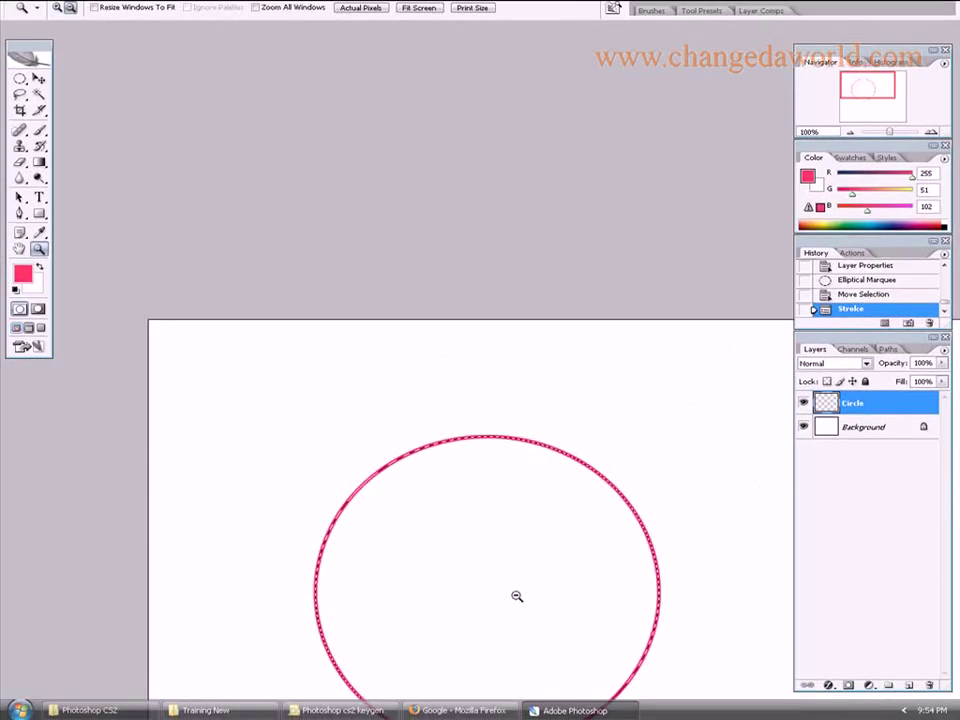
alt+click(512, 640)
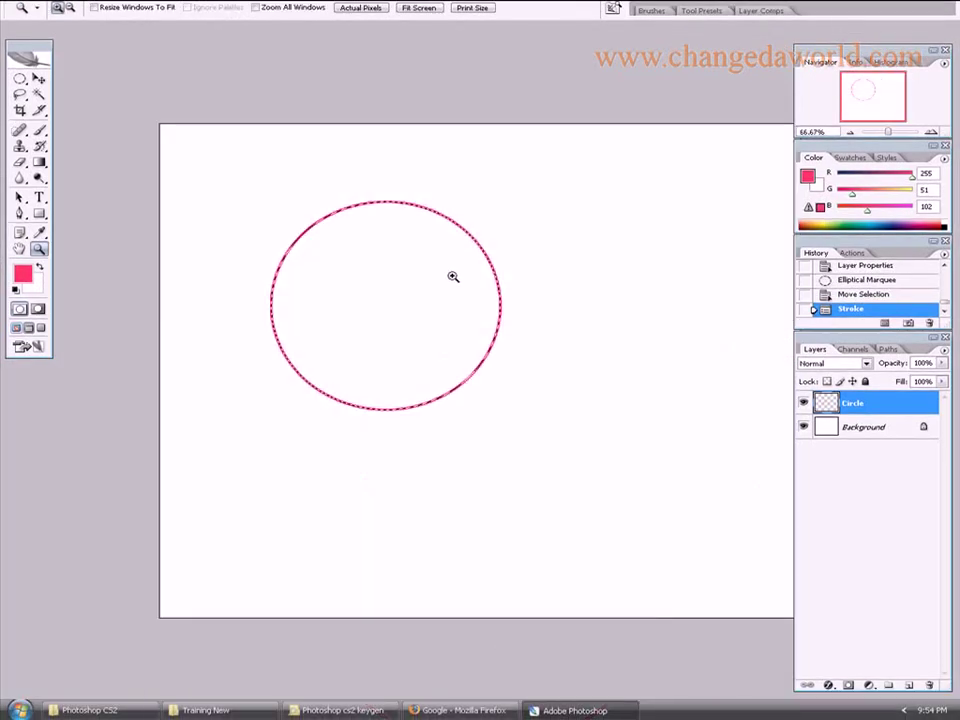
click(19, 99)
right_click(371, 274)
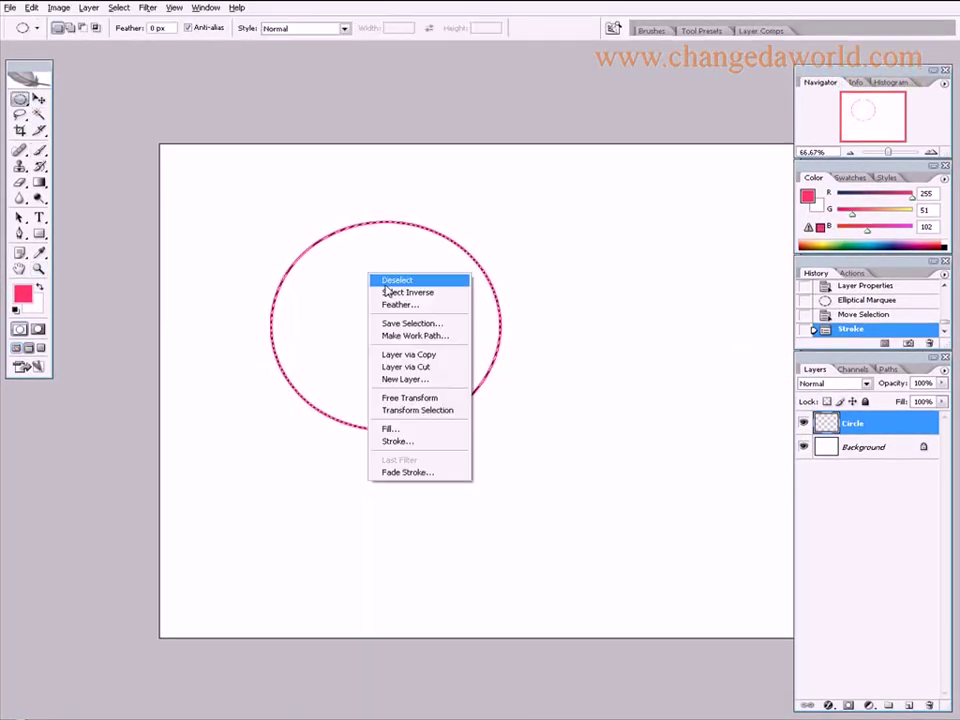
click(398, 280)
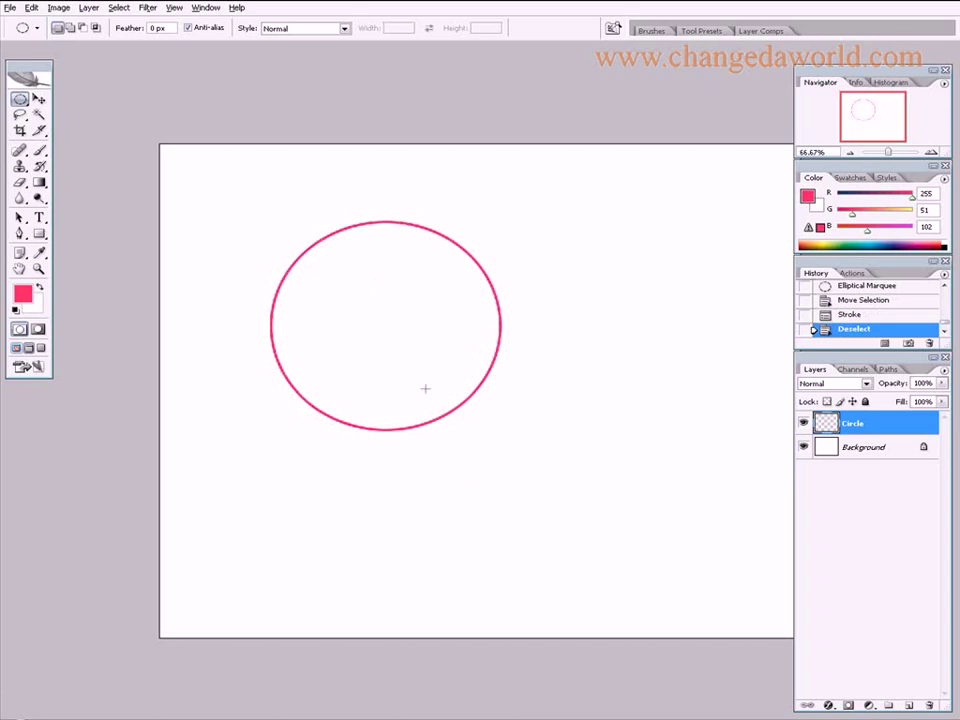
right_click(19, 99)
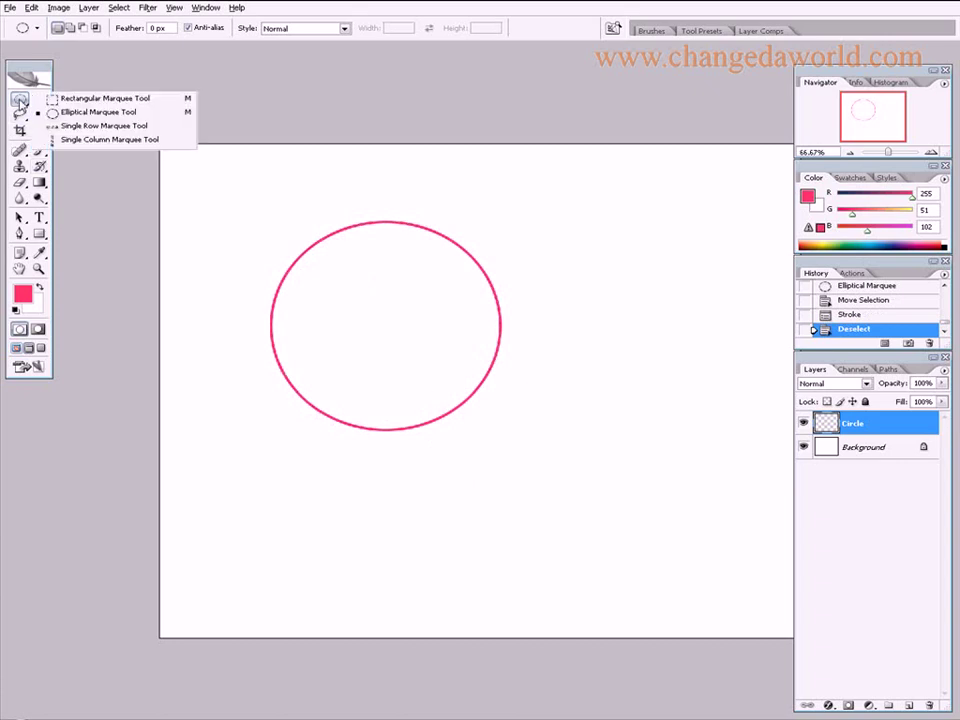
click(66, 127)
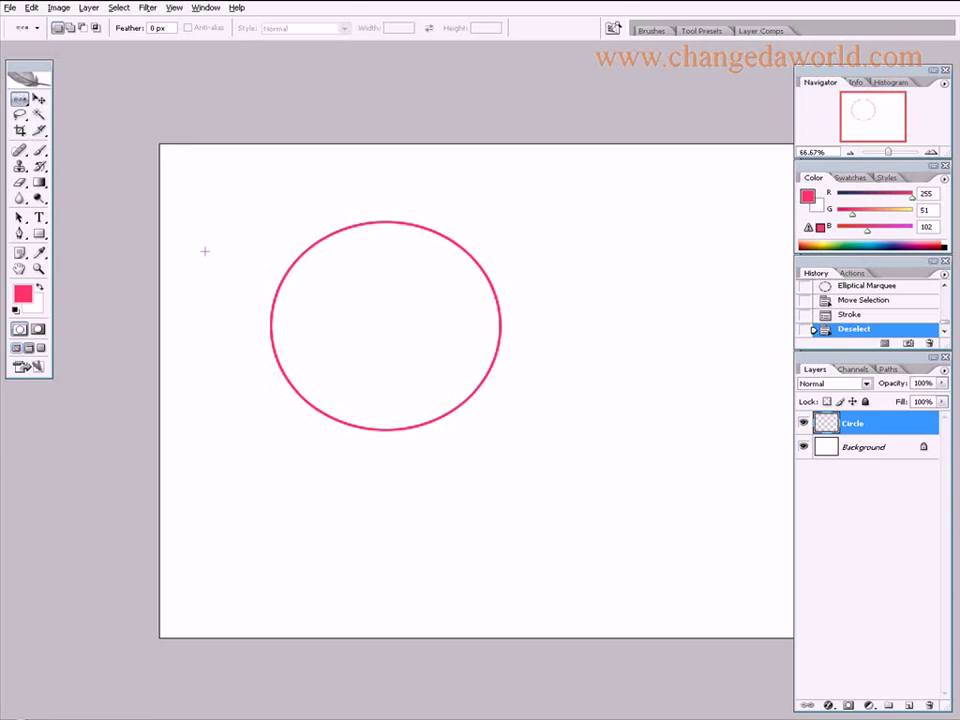
key(ctrl+0)
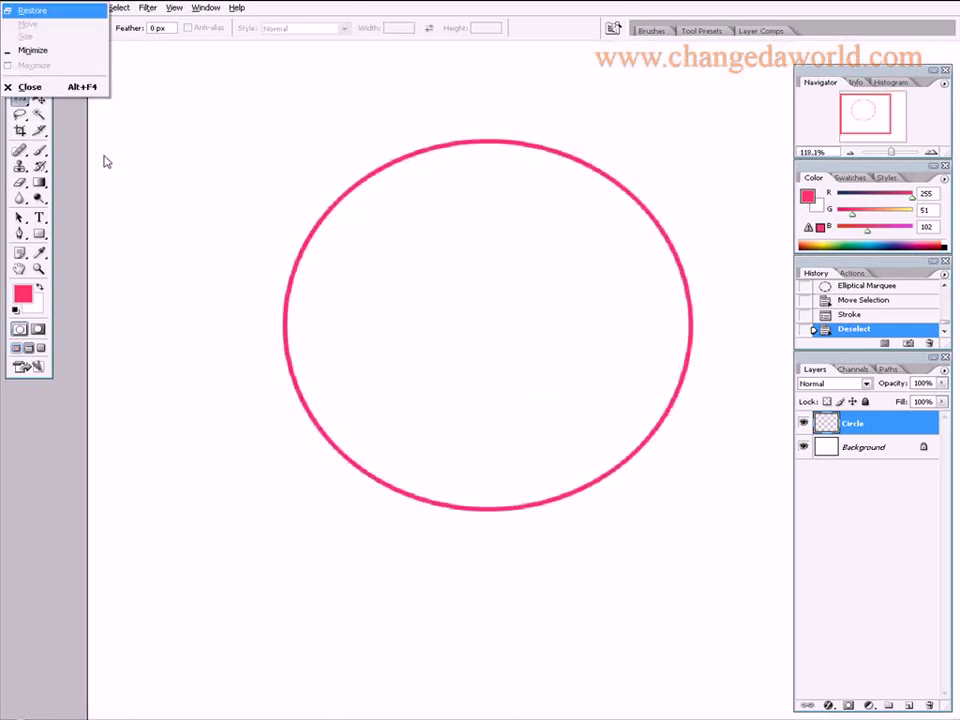
click(128, 150)
key(ctrl+z)
- Make an elliptical selection overlapping the upper-left part of the pink circle and deselect it
click(22, 102)
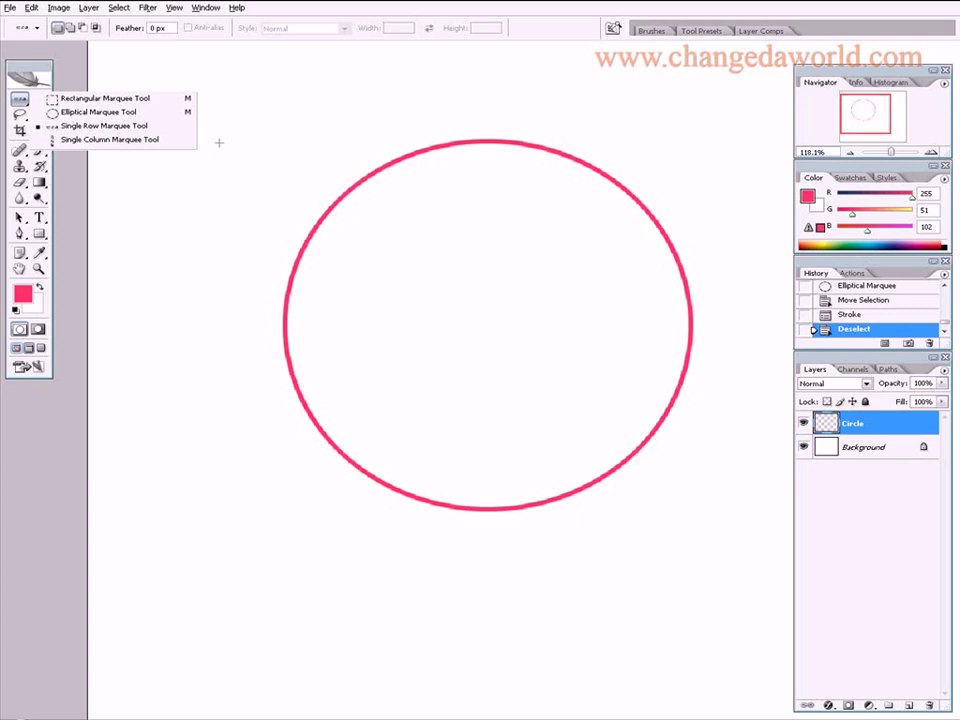
click(120, 113)
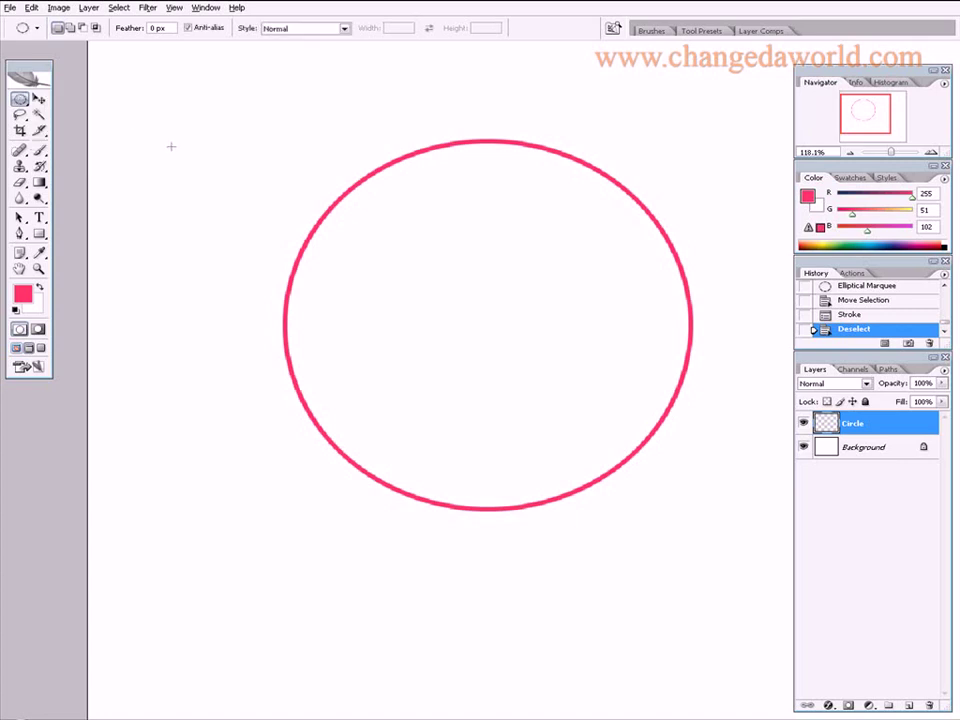
drag(171, 147, 462, 413)
right_click(358, 295)
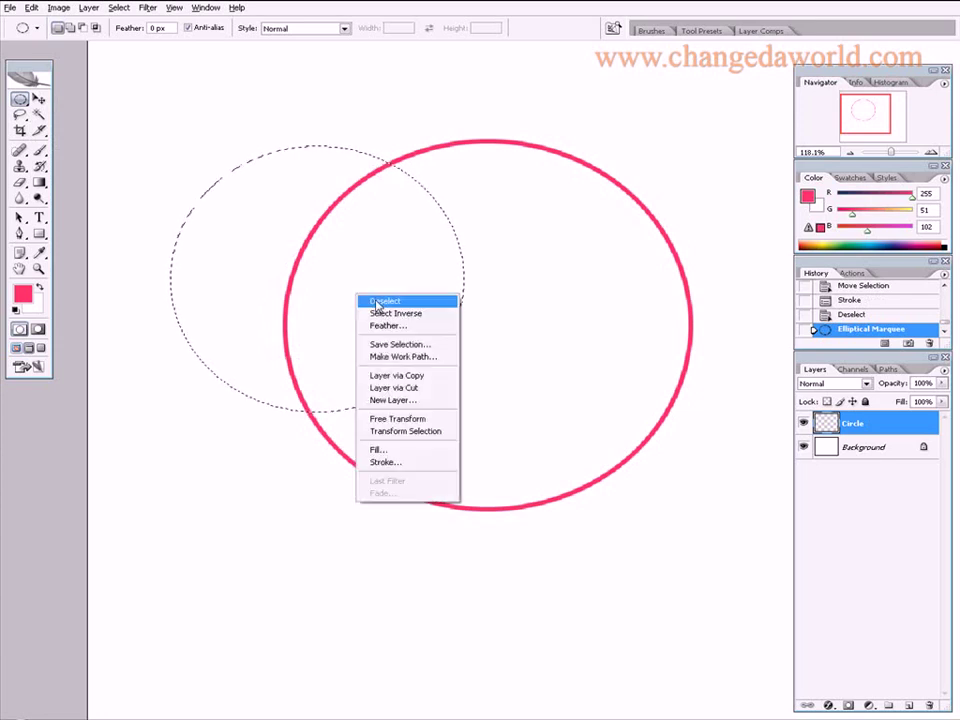
click(385, 302)
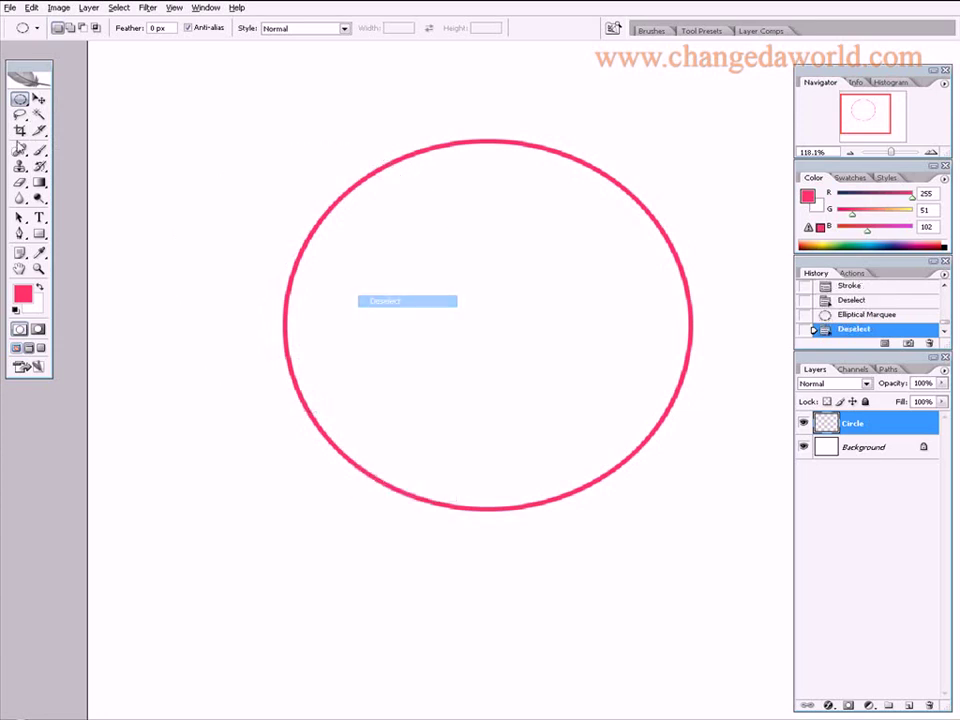
- Add a new layer named Row and make a Single Row Marquee selection a little below the canvas's top edge
click(21, 100)
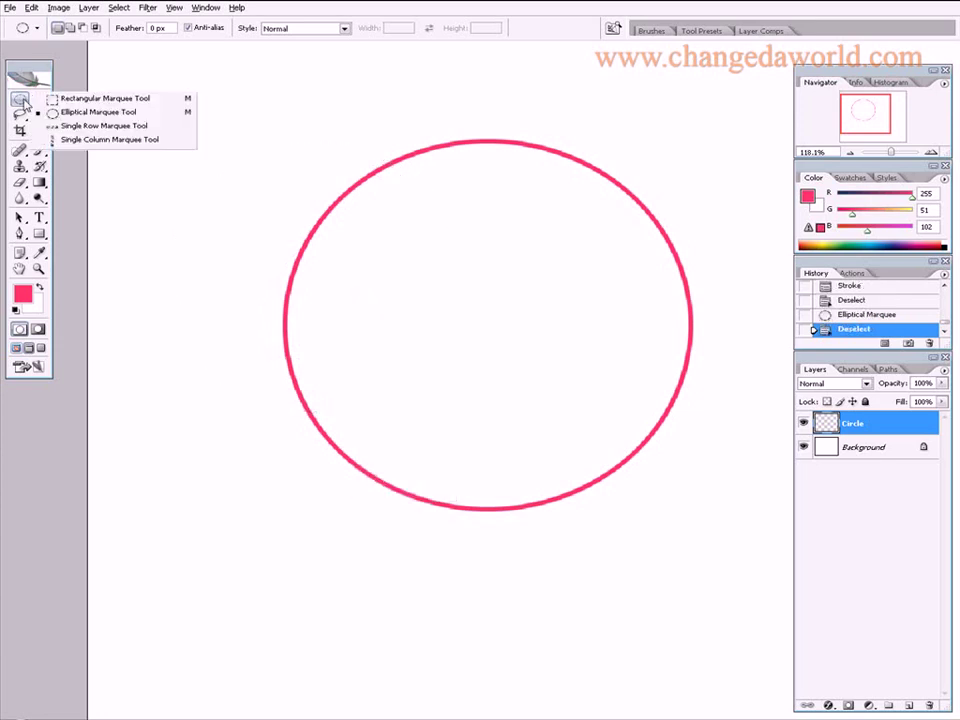
click(92, 126)
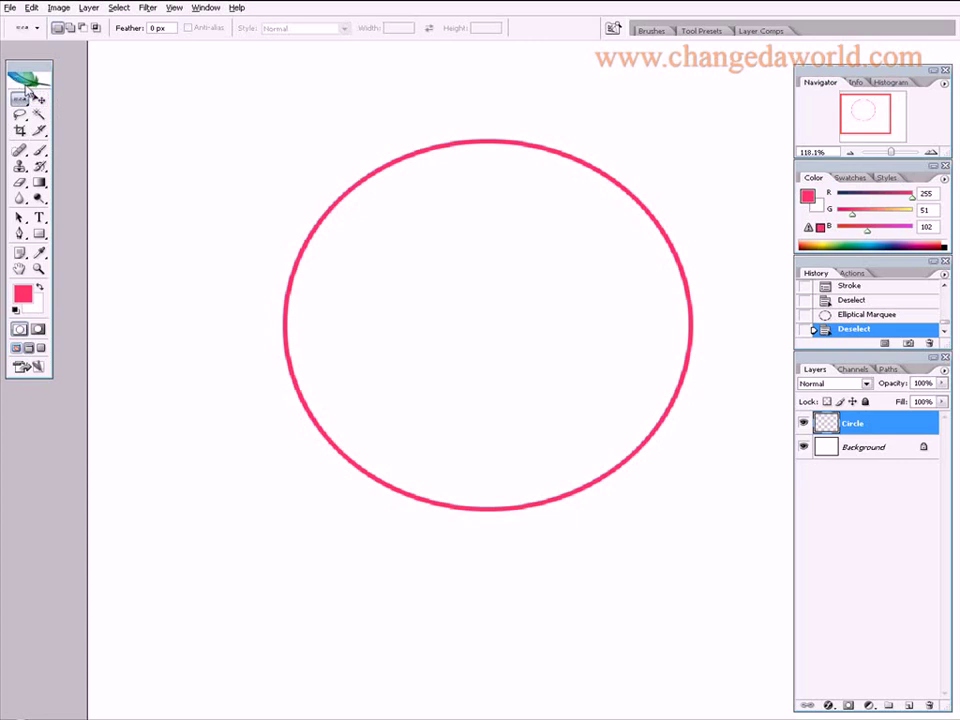
click(910, 686)
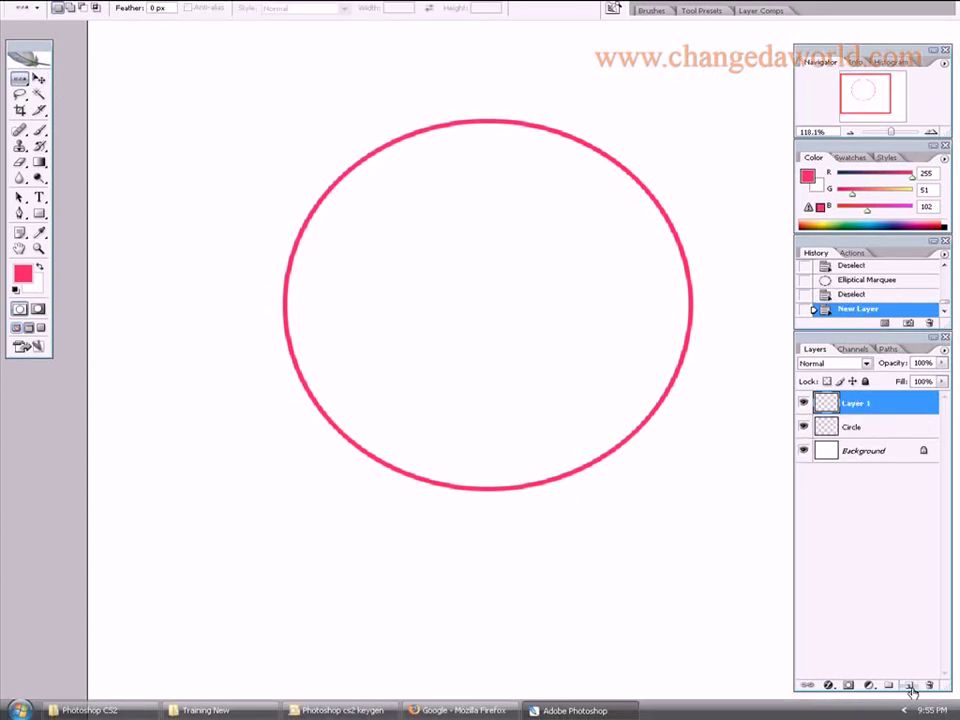
double_click(858, 402)
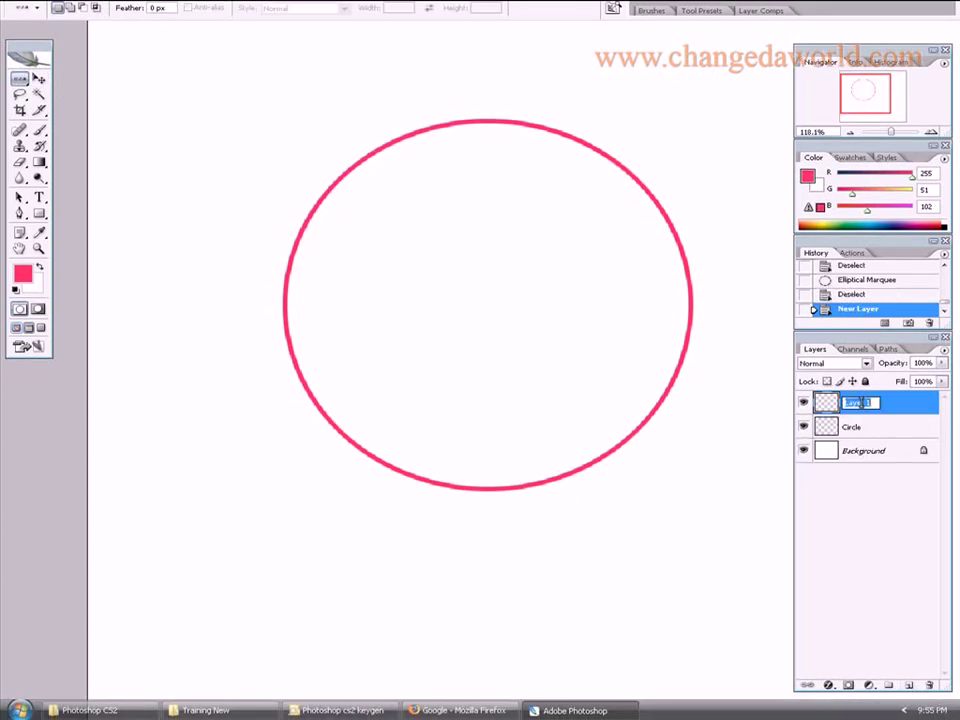
text(Row)
key(Return)
mouse_move(488, 301)
mouse_down()
mouse_move(439, 302)
mouse_move(499, 319)
mouse_up()
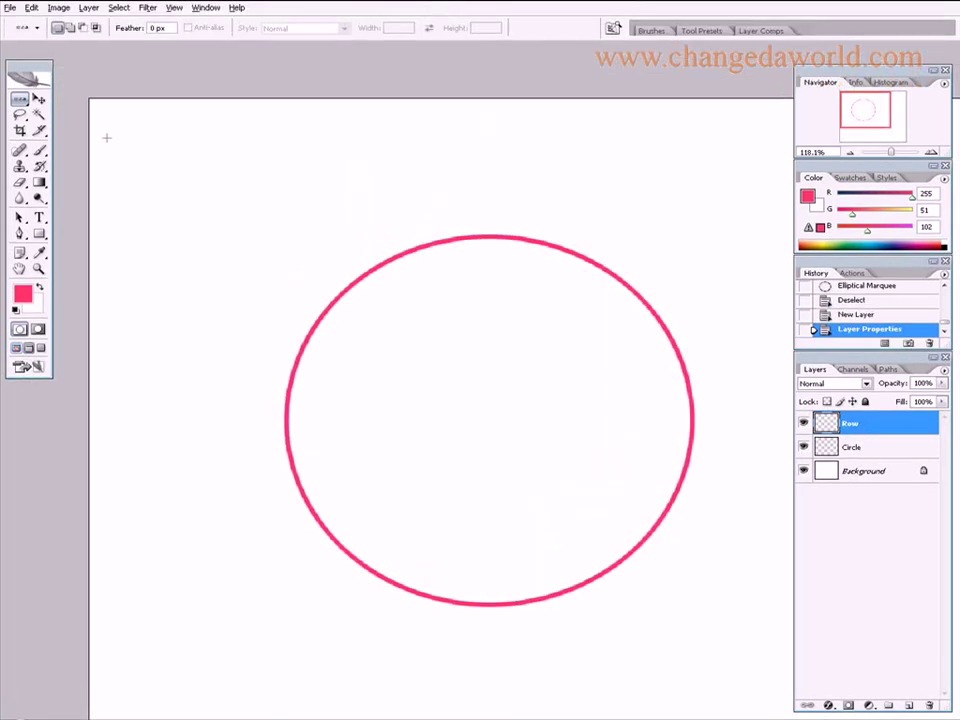
click(106, 135)
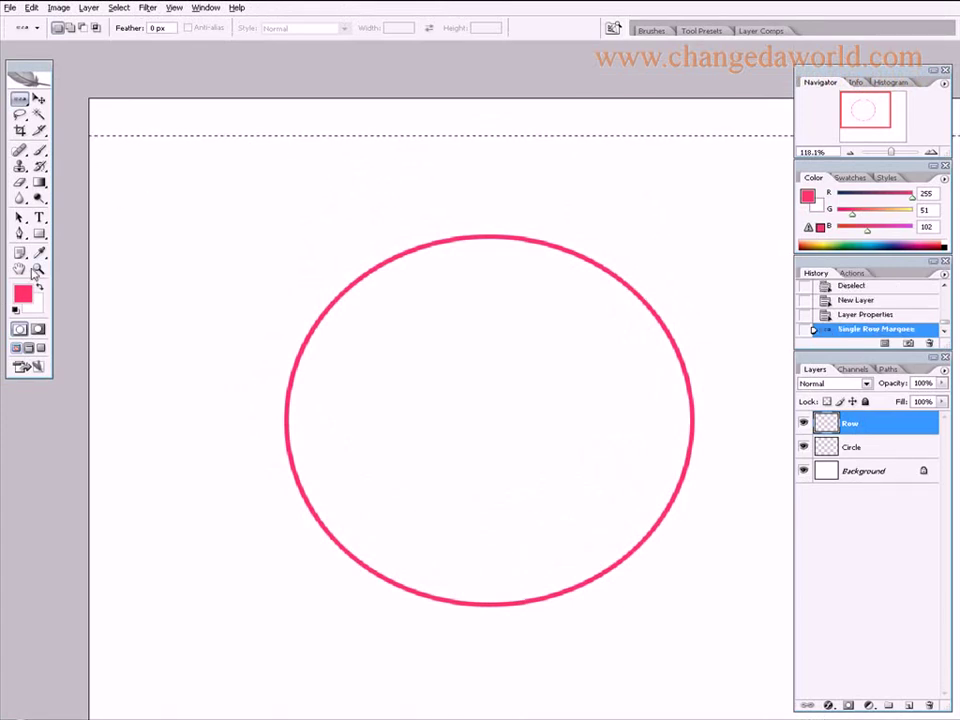
- Examine the single-row selection up close near the canvas's left edge to judge its thickness
key(z)
drag(96, 116, 245, 180)
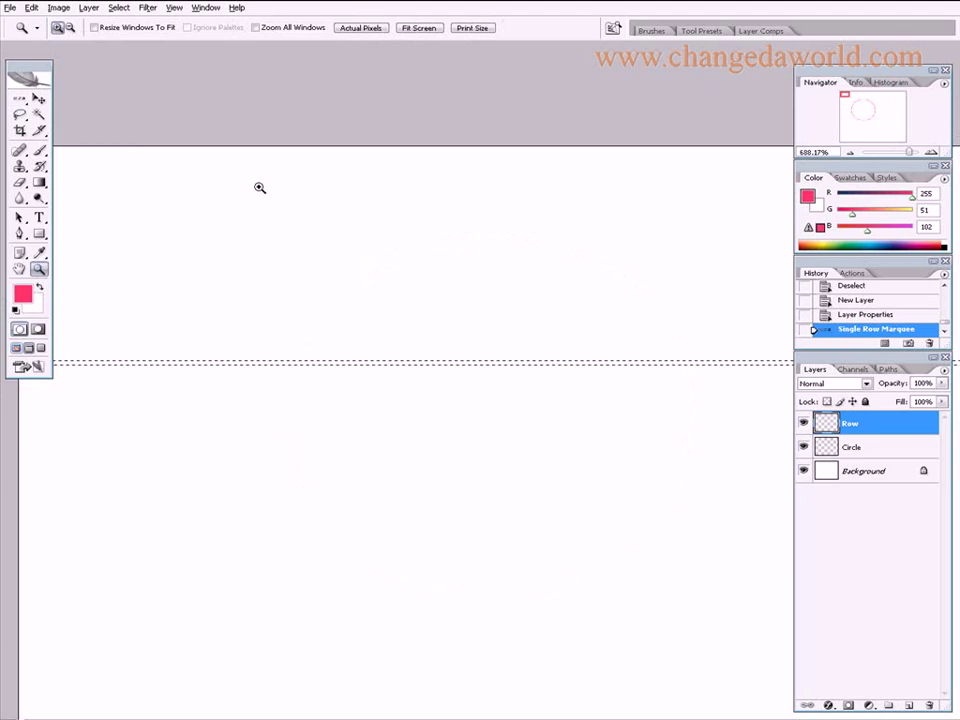
click(333, 414)
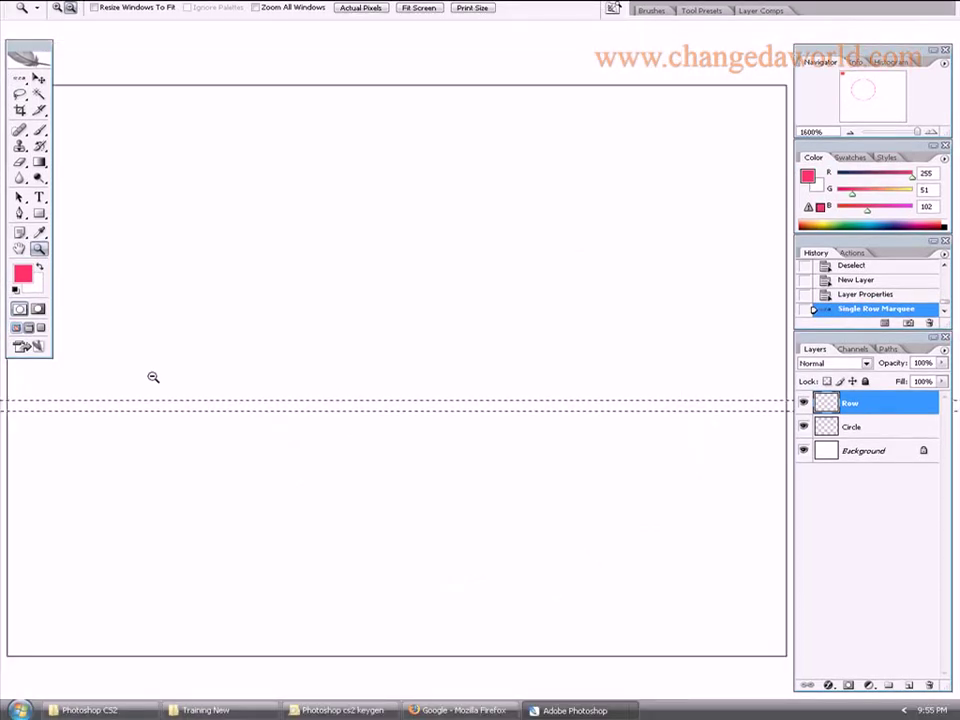
alt+click(311, 454)
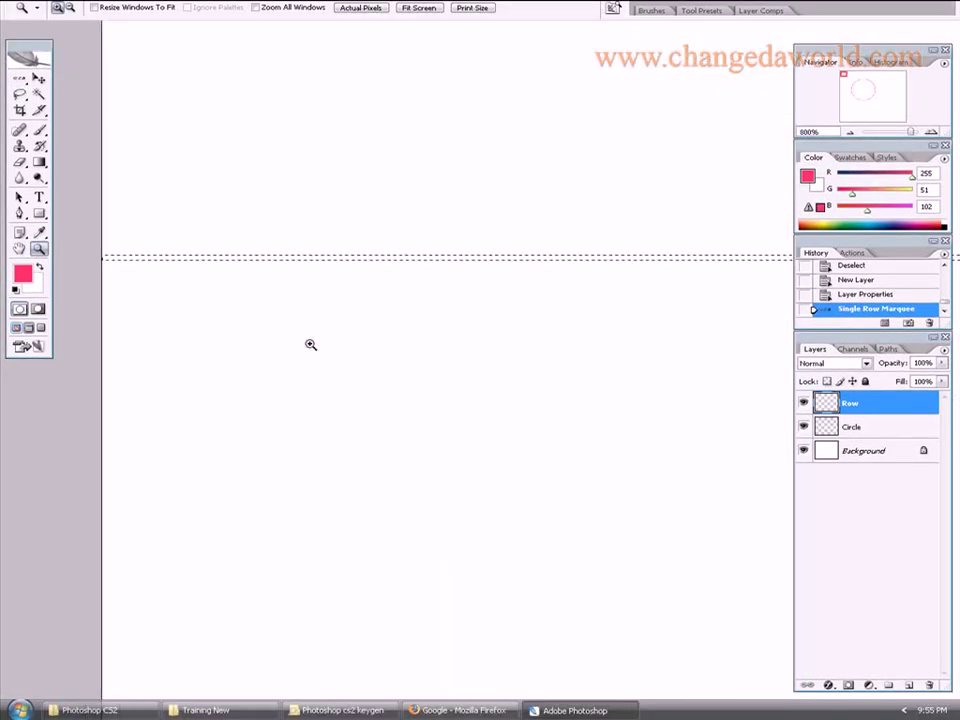
alt+click(245, 285)
alt+click(245, 285)
key(alt+space)
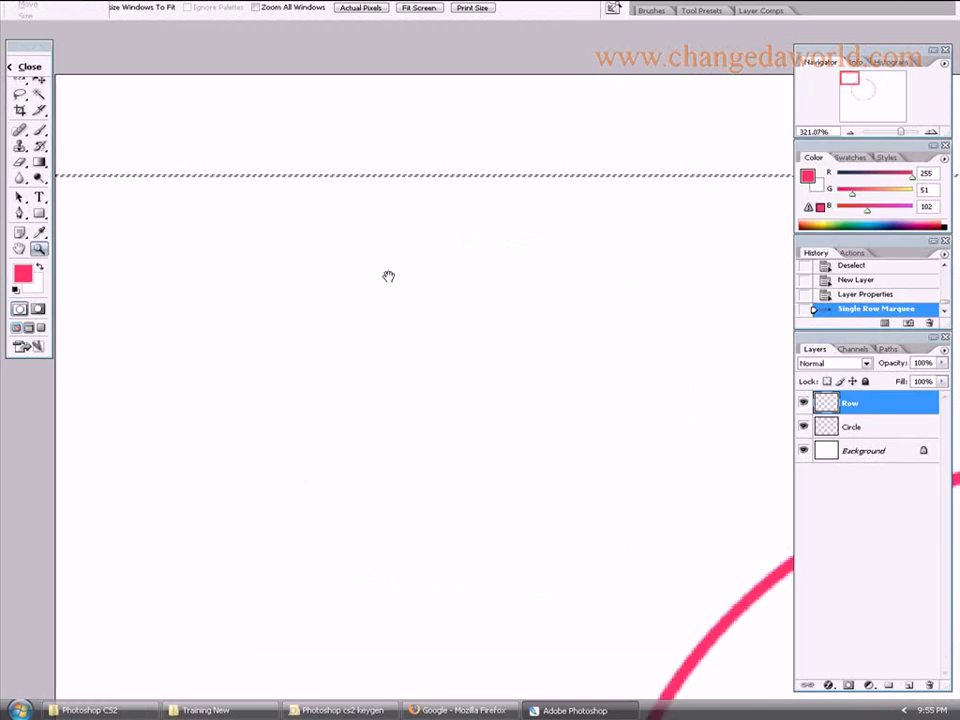
- Add three more single-row marquee selections at intervals below the existing one, keeping the earlier selections active
drag(388, 276, 433, 332)
click(231, 308)
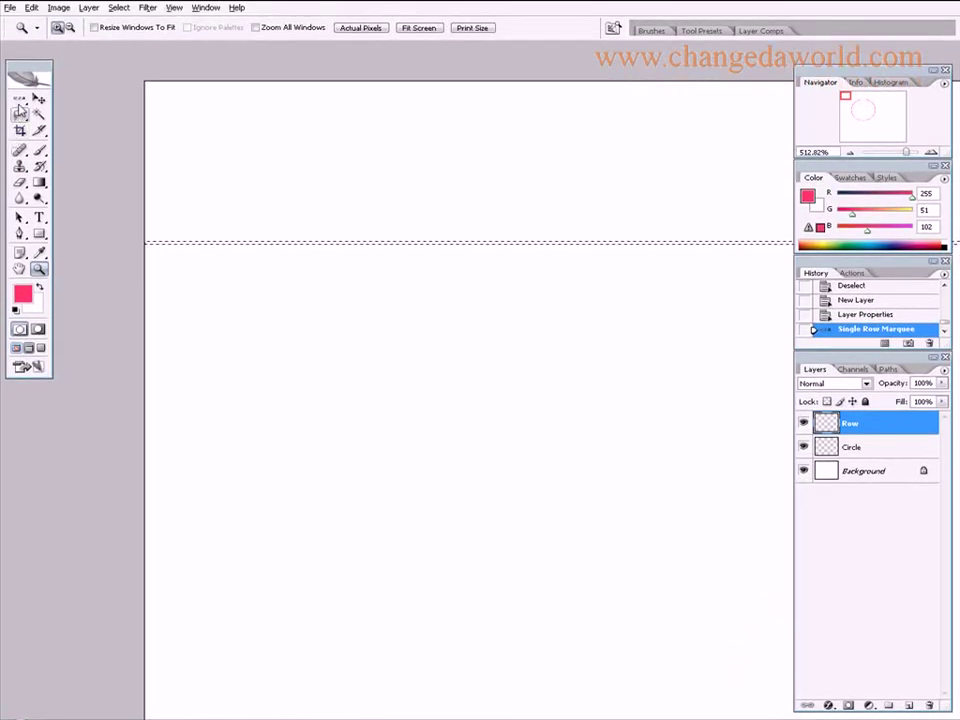
click(22, 99)
drag(22, 100, 70, 129)
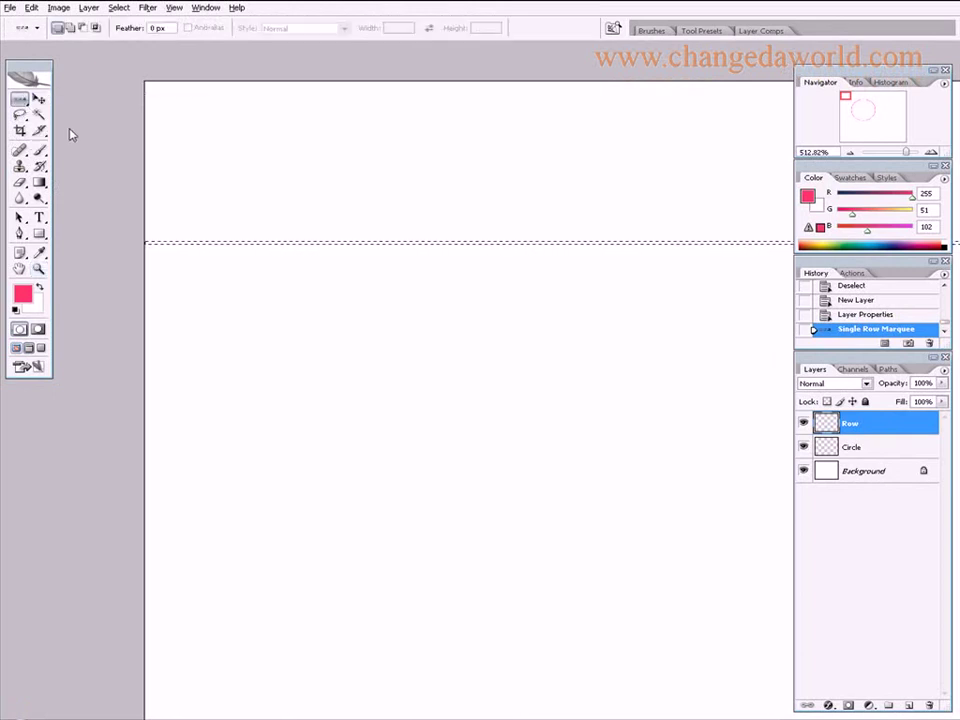
key(shift)
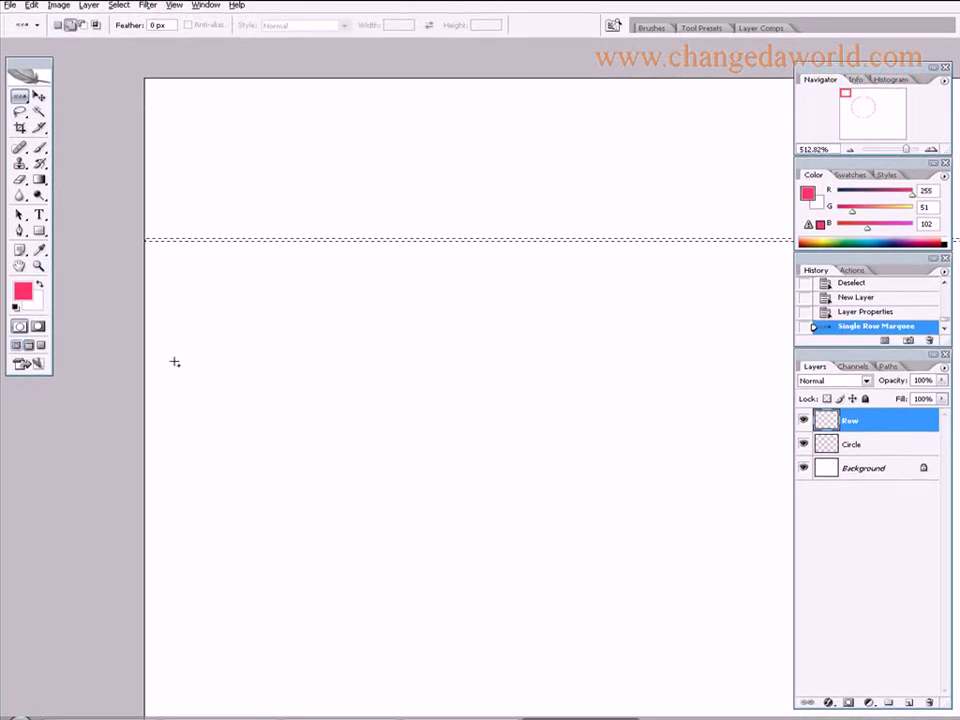
shift+click(172, 371)
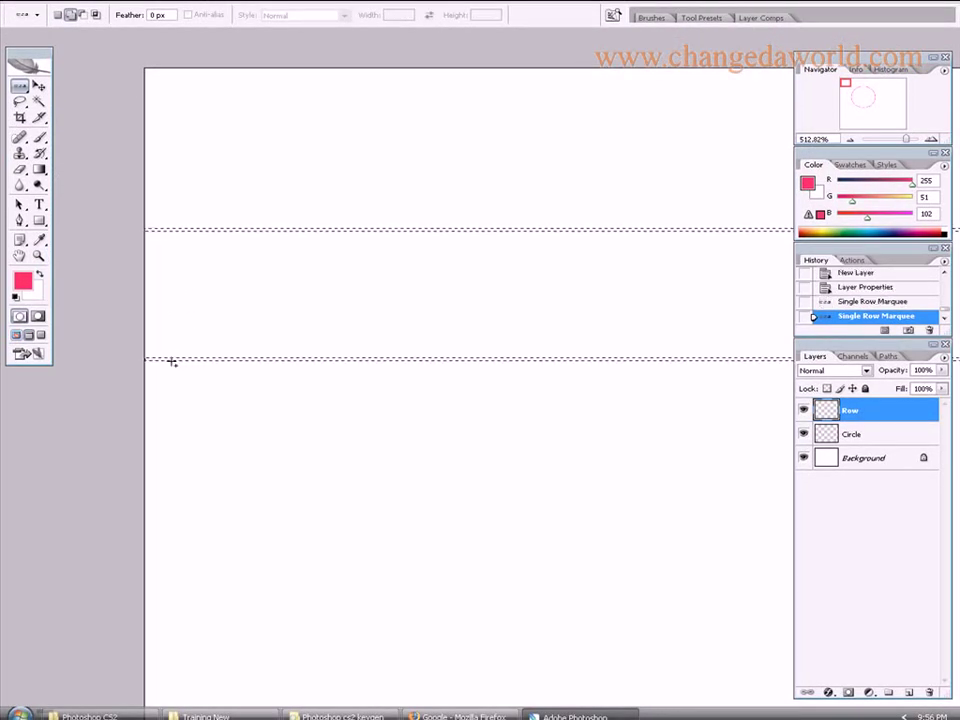
key(shift)
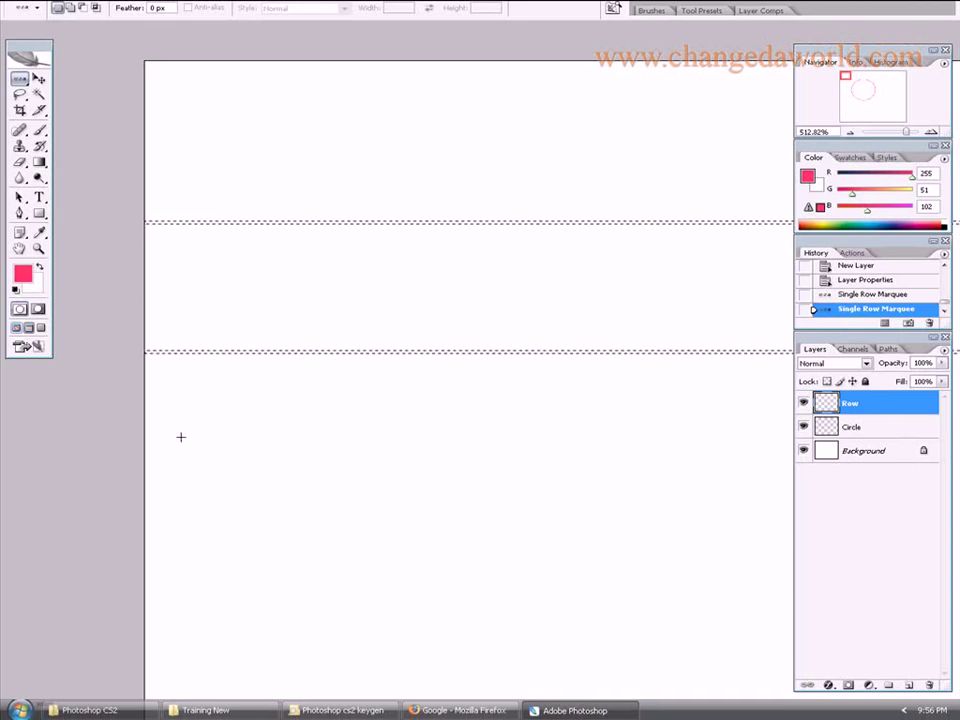
key(shift)
shift+click(178, 461)
drag(336, 525, 336, 386)
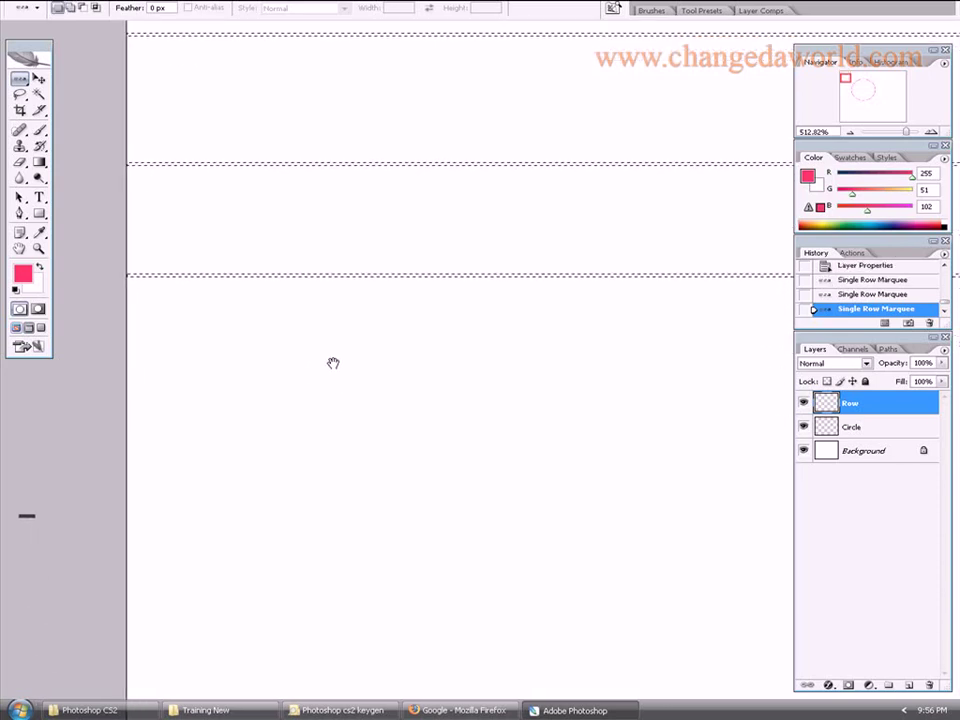
shift+click(161, 416)
- Add three single-row selections crossing the pink circle, from just below its top edge down to about its middle
drag(338, 546, 321, 461)
key(ctrl+minus)
key(ctrl+minus)
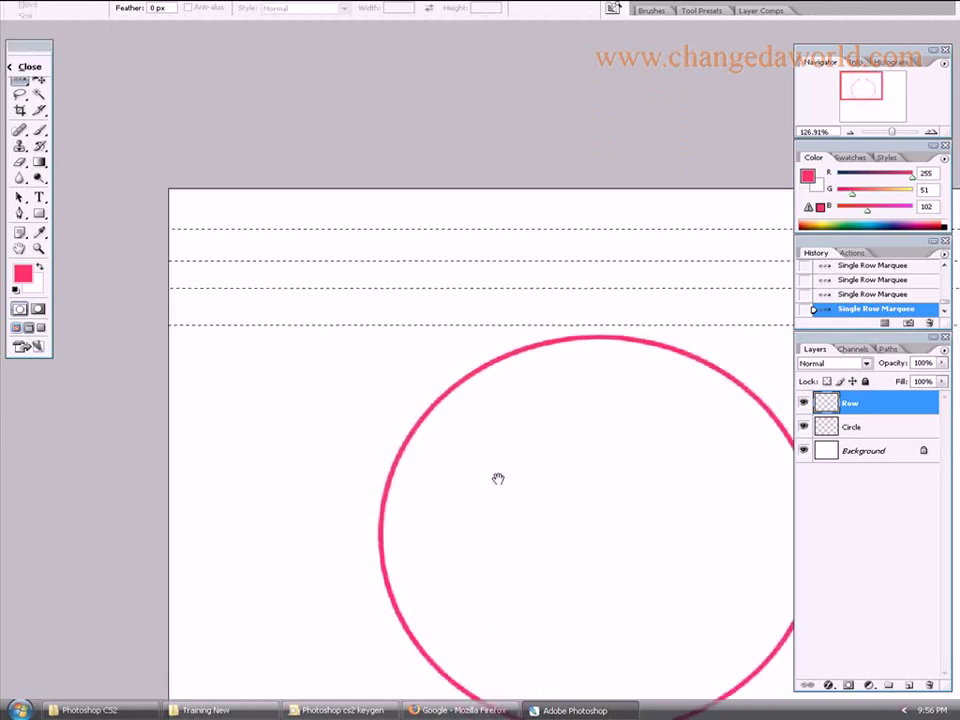
drag(497, 480, 441, 451)
drag(512, 476, 476, 452)
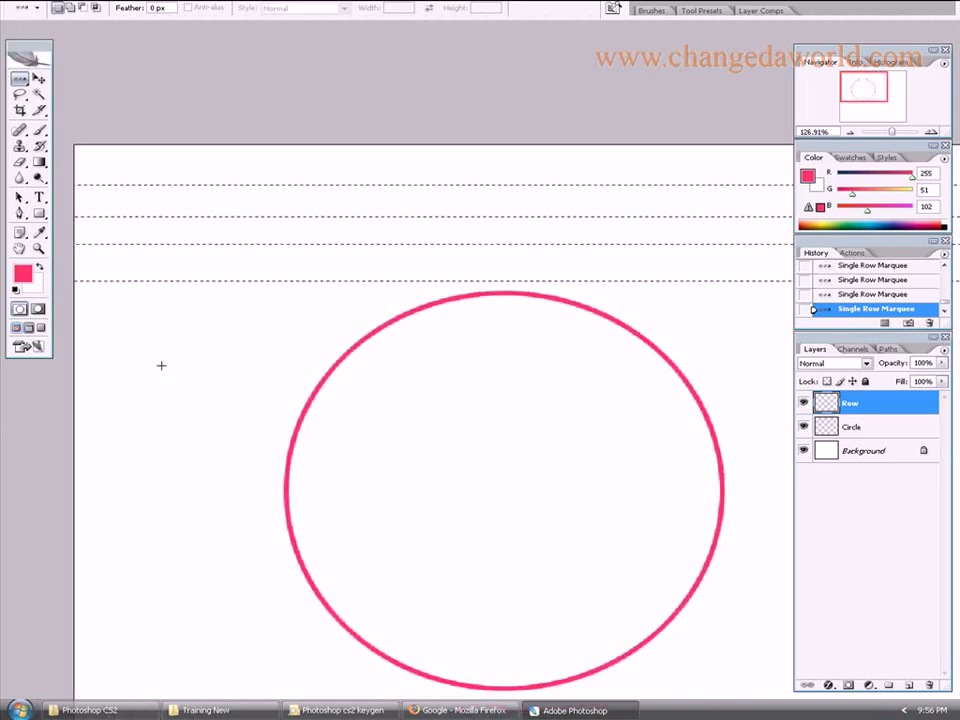
scroll(175, 358, left, 3)
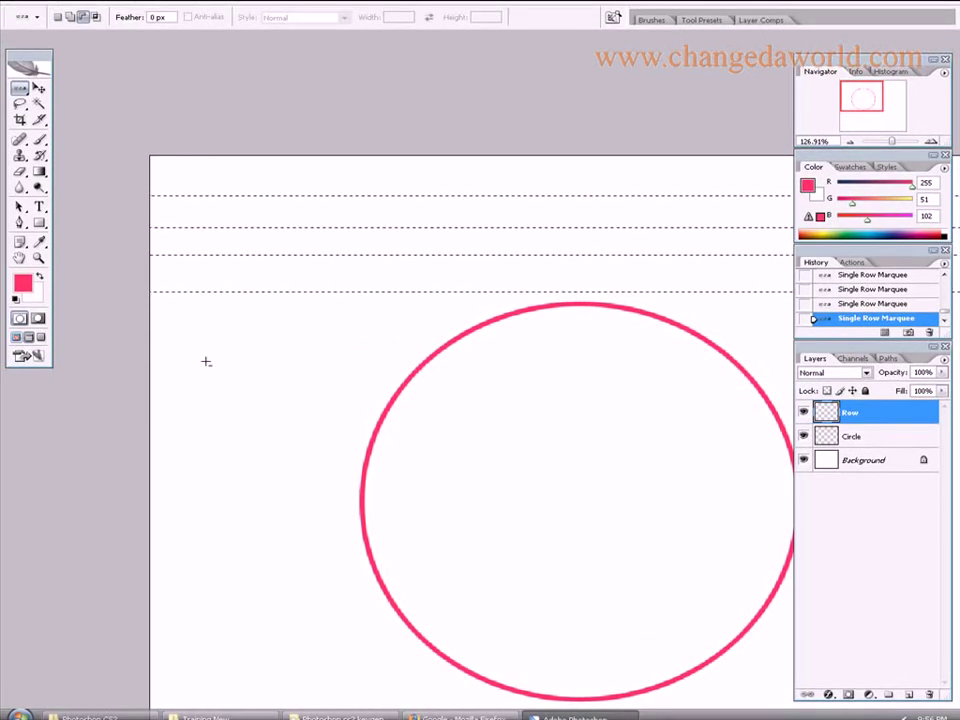
key(ctrl+plus)
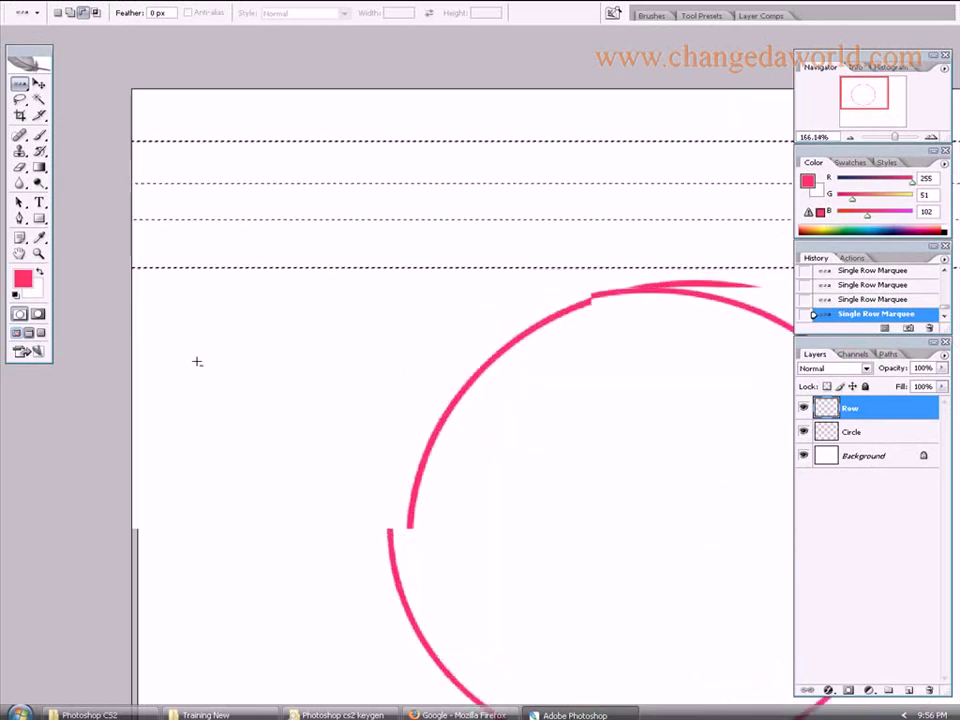
key(ctrl+minus)
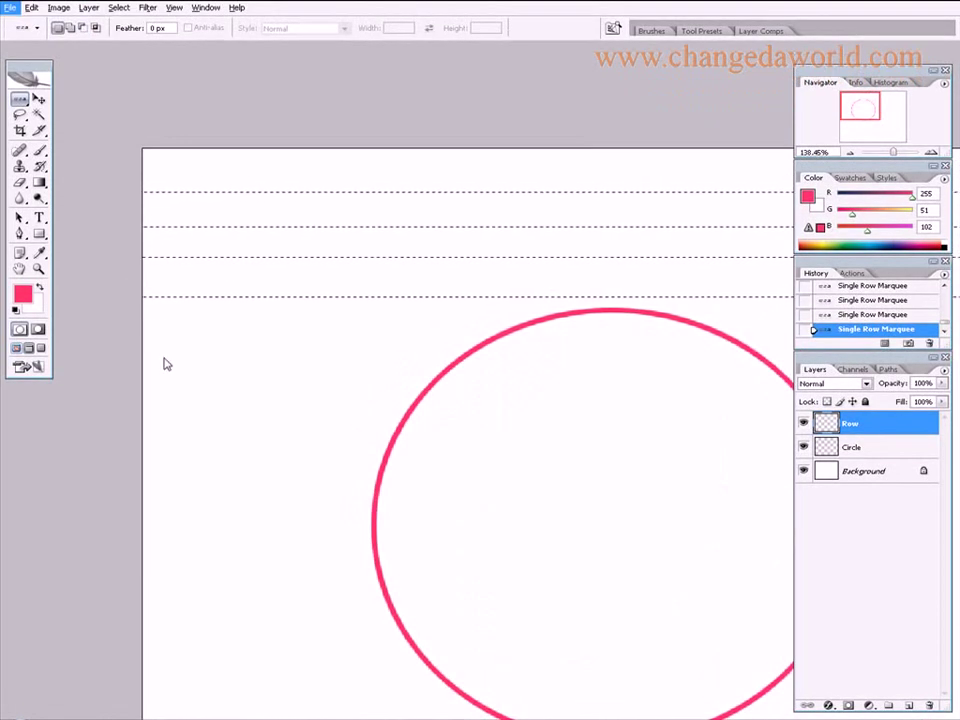
shift+click(160, 368)
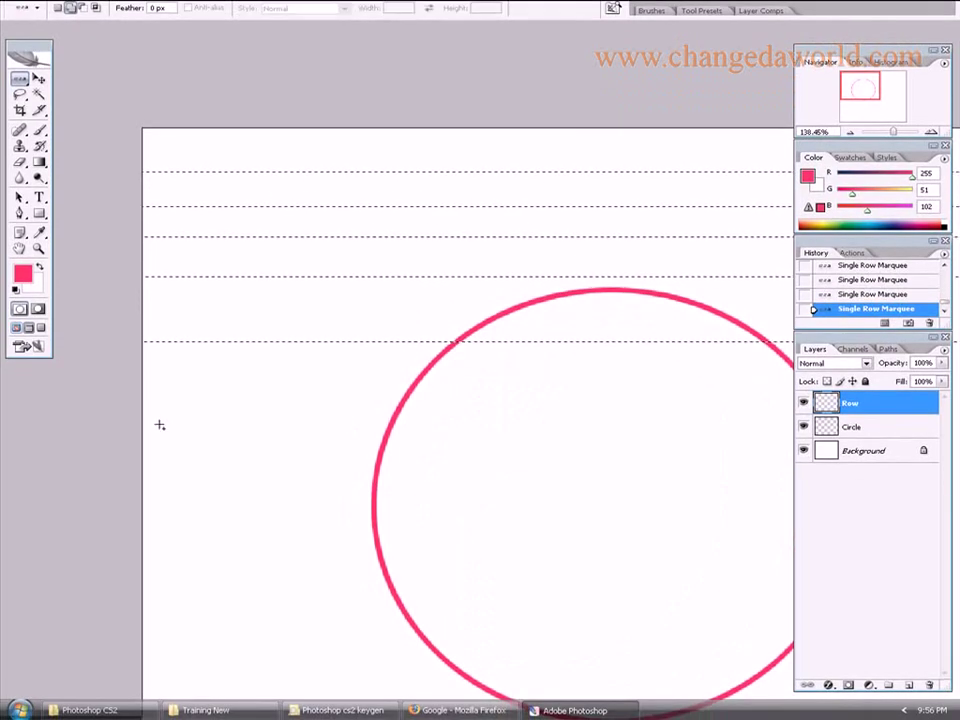
shift+click(162, 431)
scroll(261, 399, down, 2)
scroll(261, 399, down, 1)
shift+click(189, 381)
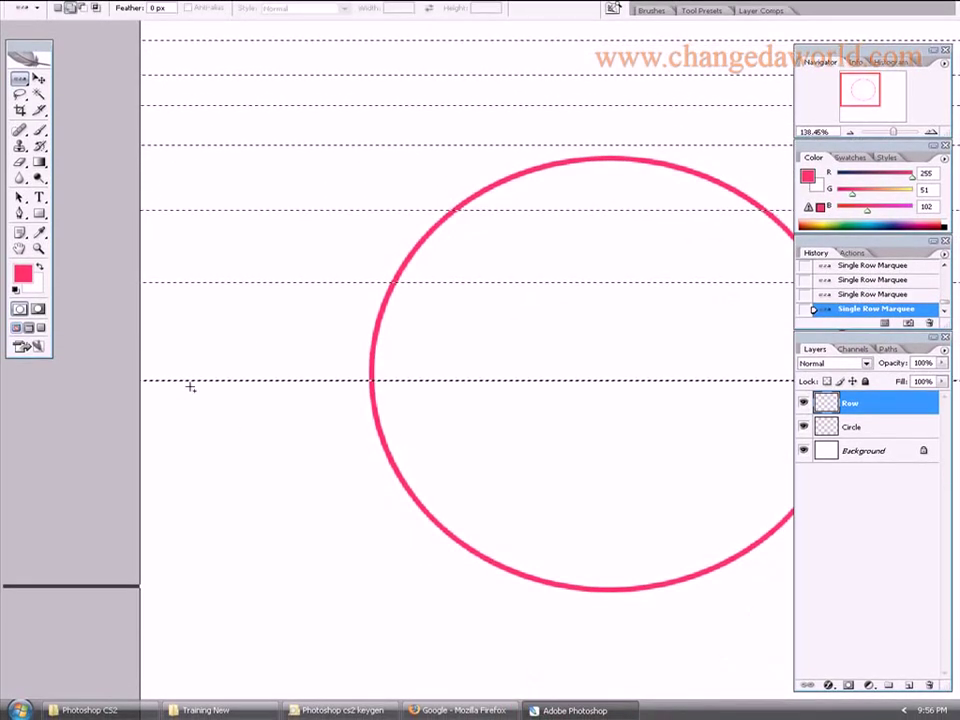
- Add four more single-row selections, from the circle's lower half down to near the canvas's bottom edge, and fit the canvas in view
scroll(285, 328, down, 3)
shift+click(169, 362)
scroll(306, 321, down, 3)
shift+click(236, 360)
scroll(280, 292, down, 3)
shift+click(191, 303)
scroll(285, 323, down, 3)
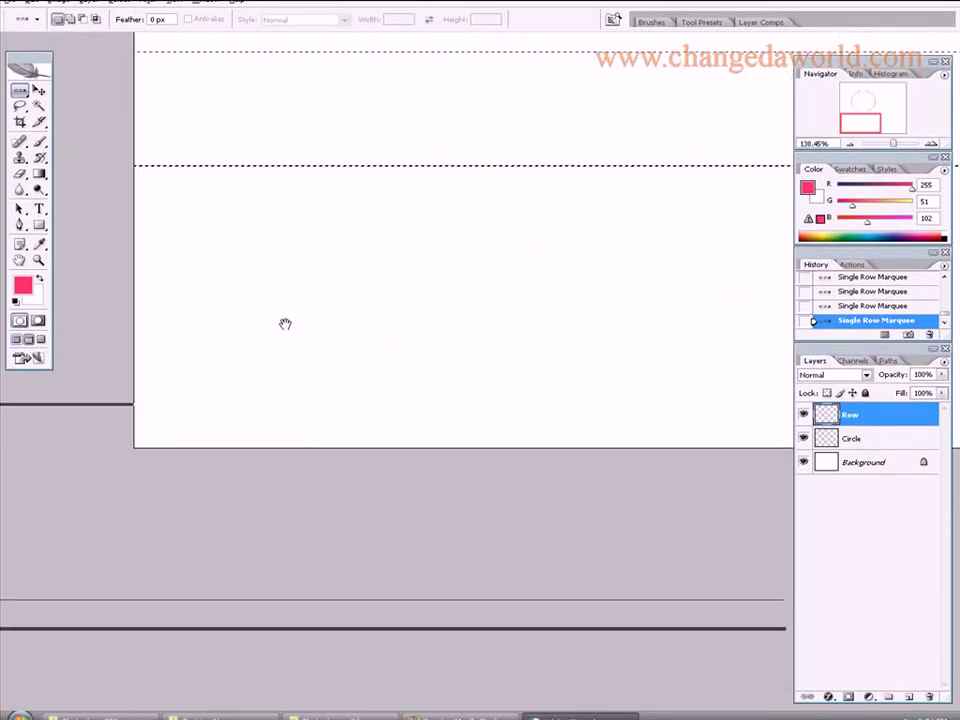
shift+click(199, 357)
key(ctrl+minus)
key(ctrl+minus)
key(ctrl+minus)
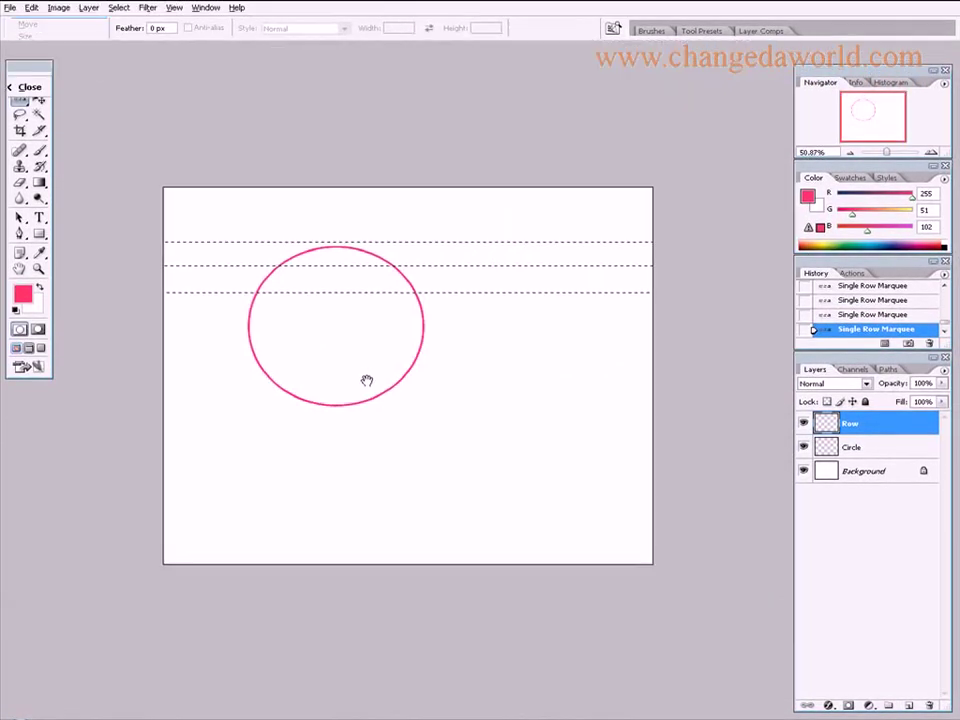
key(ctrl+0)
key(alt+minus)
key(Return)
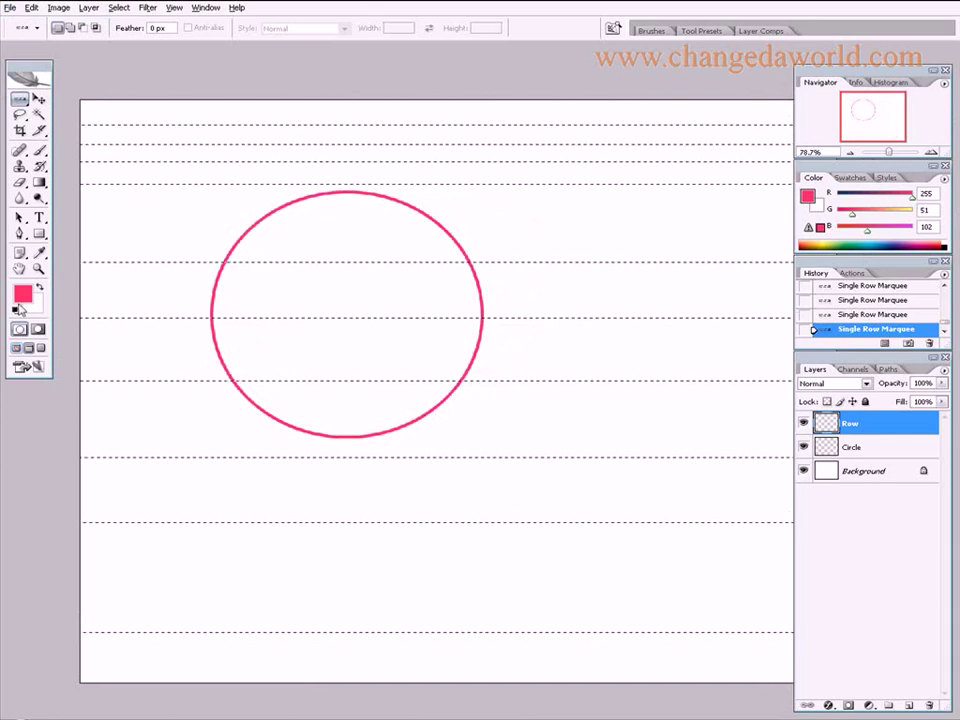
- Fill the selected rows on the Row layer with a very dark red (R 51, G 0, B 0) and deselect them
key(i)
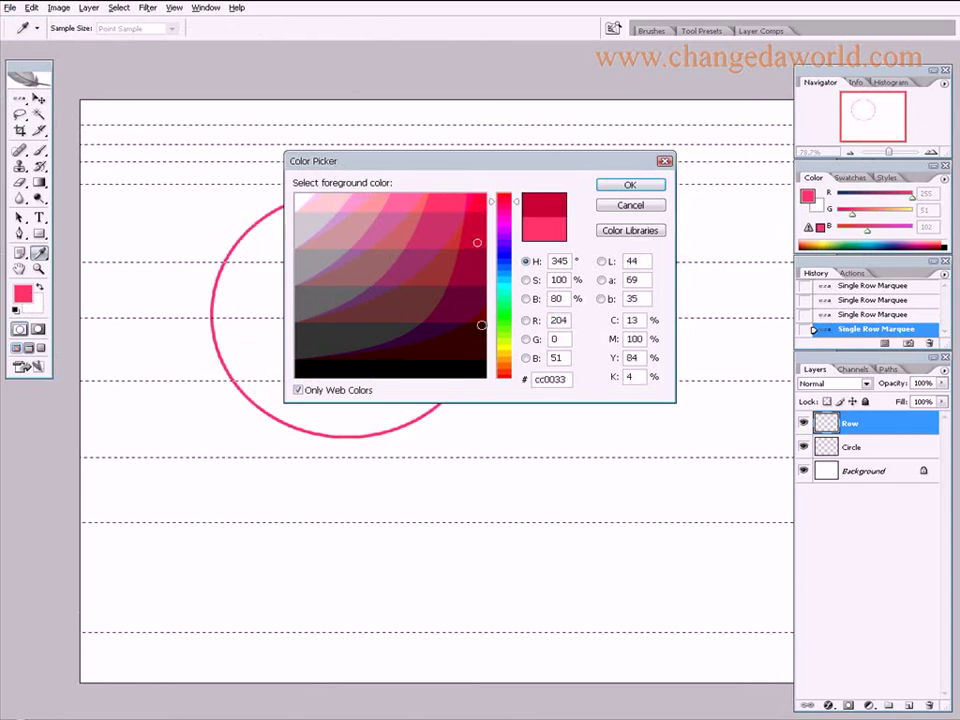
click(630, 186)
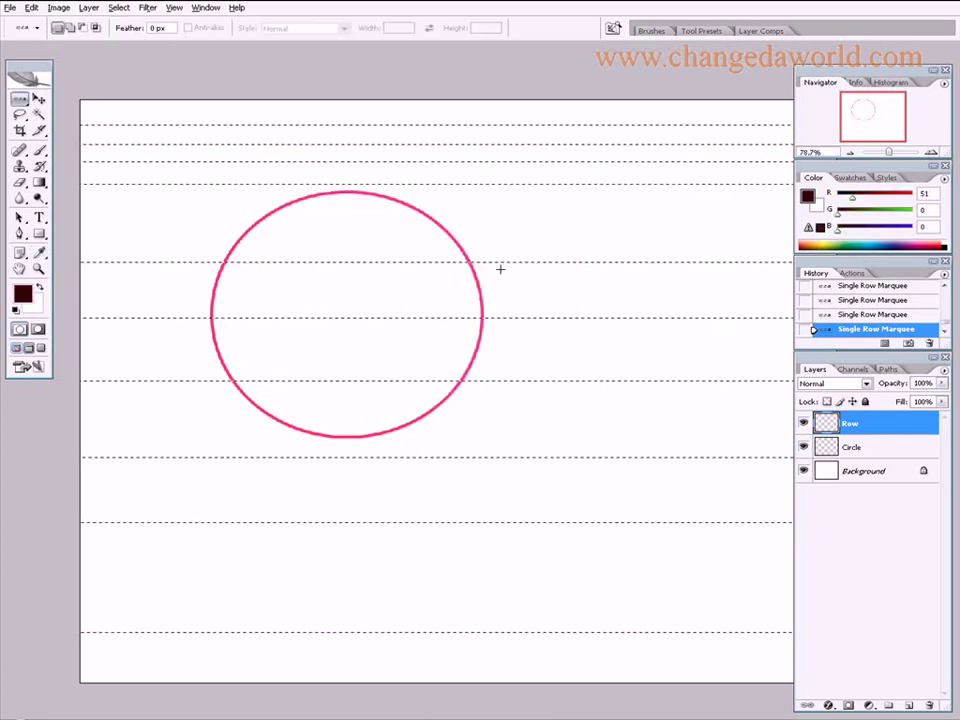
key(alt+BackSpace)
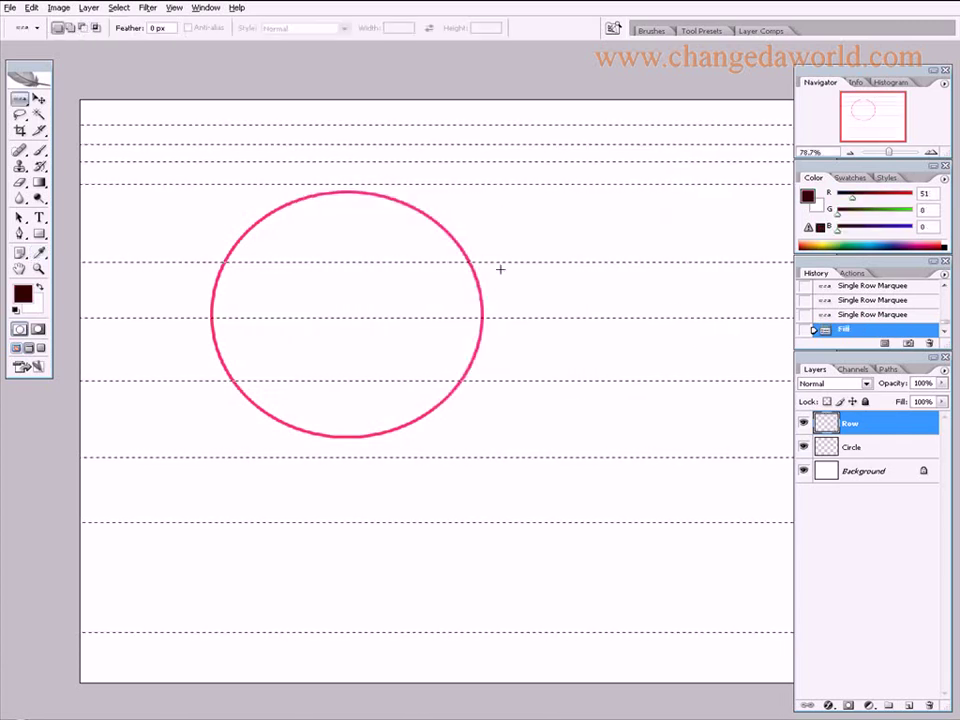
right_click(563, 167)
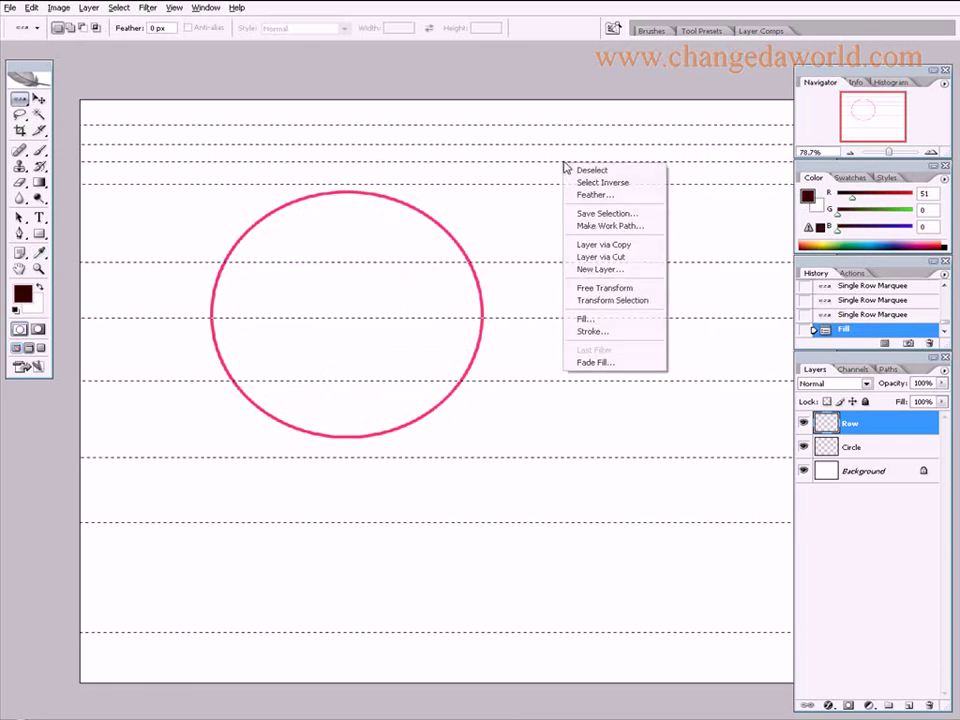
click(575, 169)
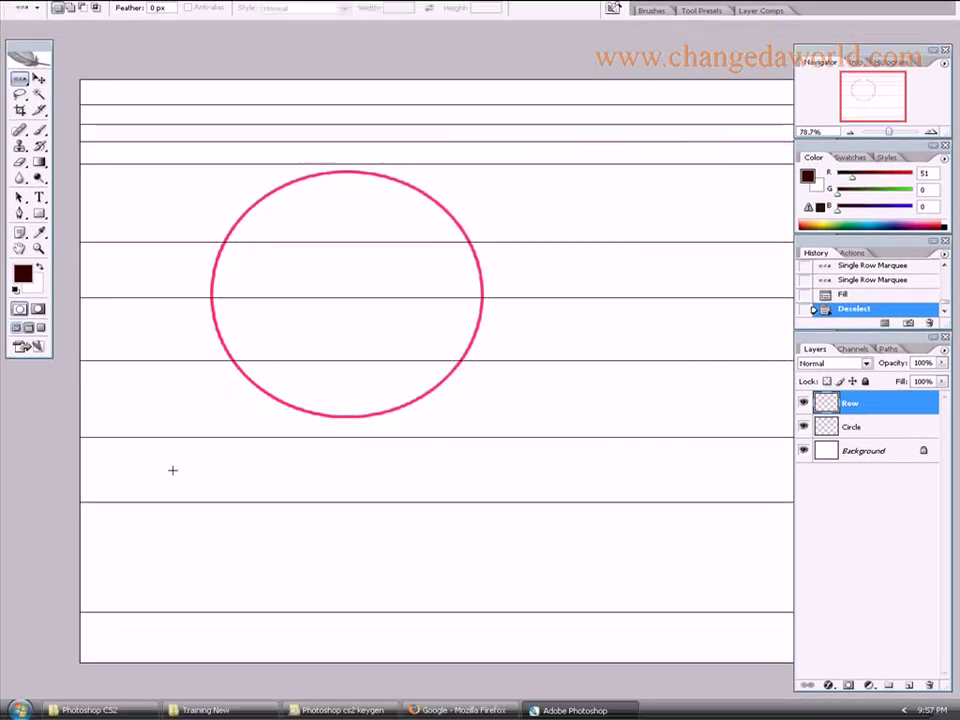
- Hide the Circle layer and inspect the filled horizontal lines up close
click(803, 427)
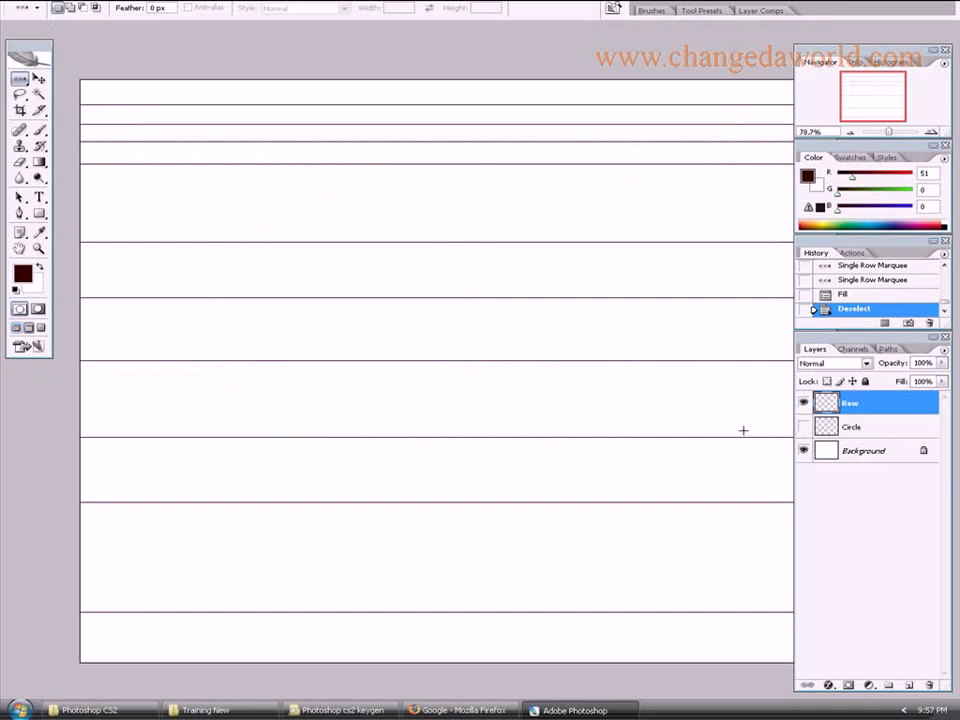
scroll(369, 403, up, 6)
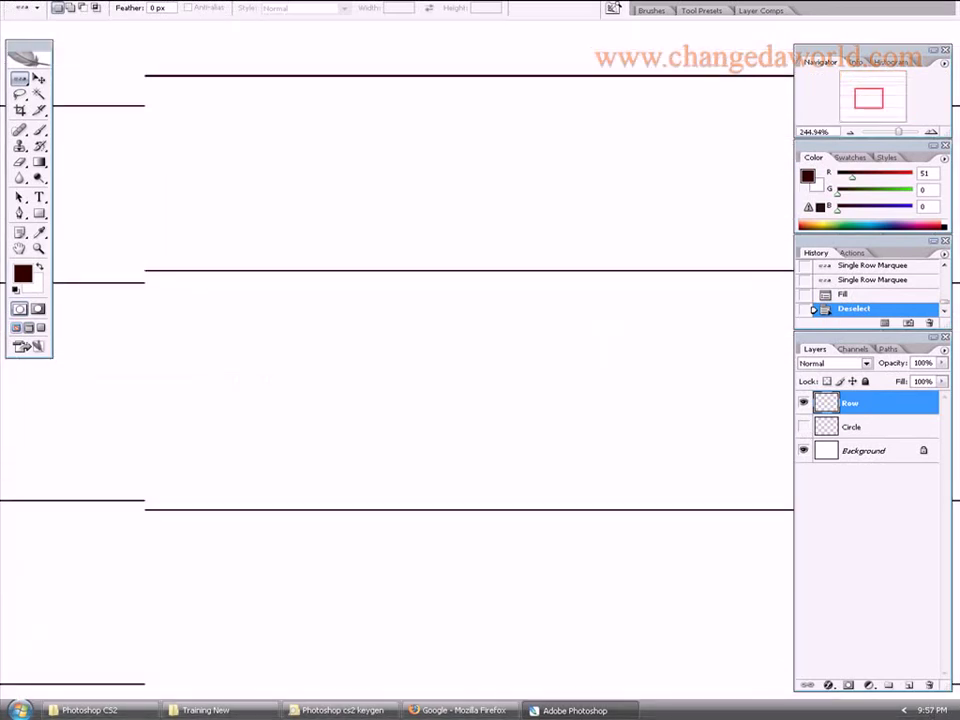
scroll(369, 403, down, 6)
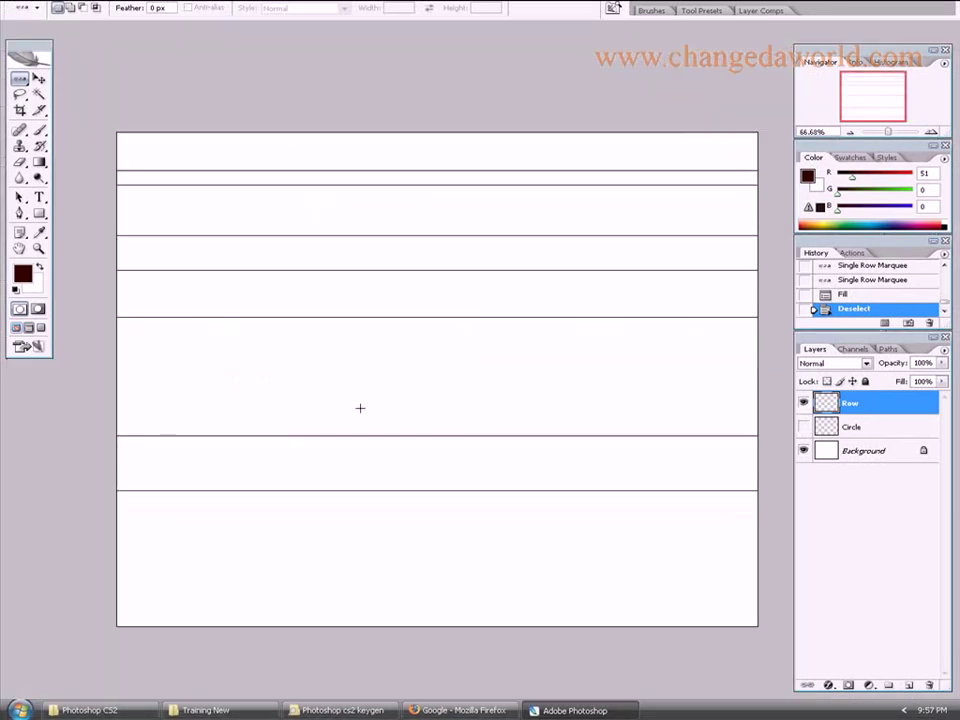
scroll(359, 408, up, 1)
mouse_move(360, 415)
mouse_down()
mouse_move(400, 381)
mouse_move(381, 454)
mouse_move(382, 440)
mouse_move(369, 437)
mouse_up()
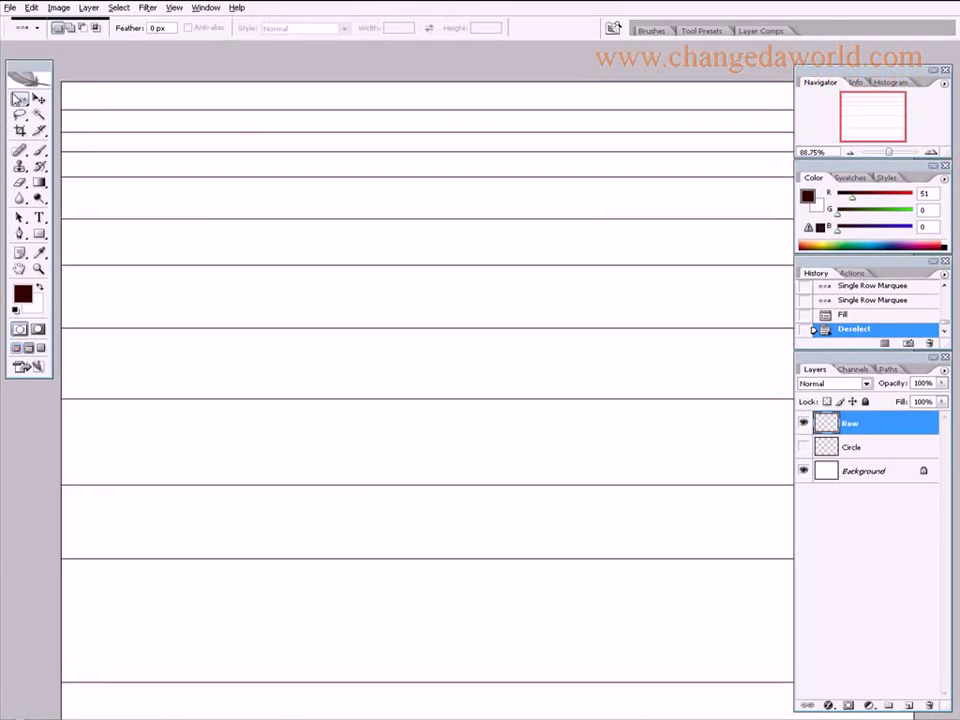
- Choose the Single Column Marquee tool and add a new layer named Column
click(19, 78)
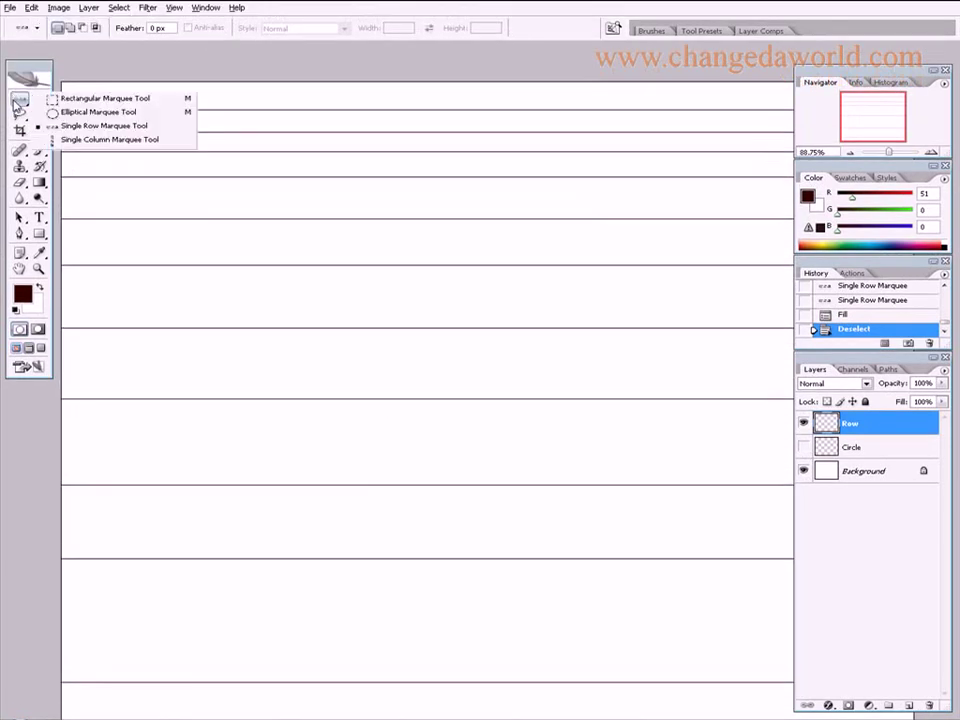
click(78, 141)
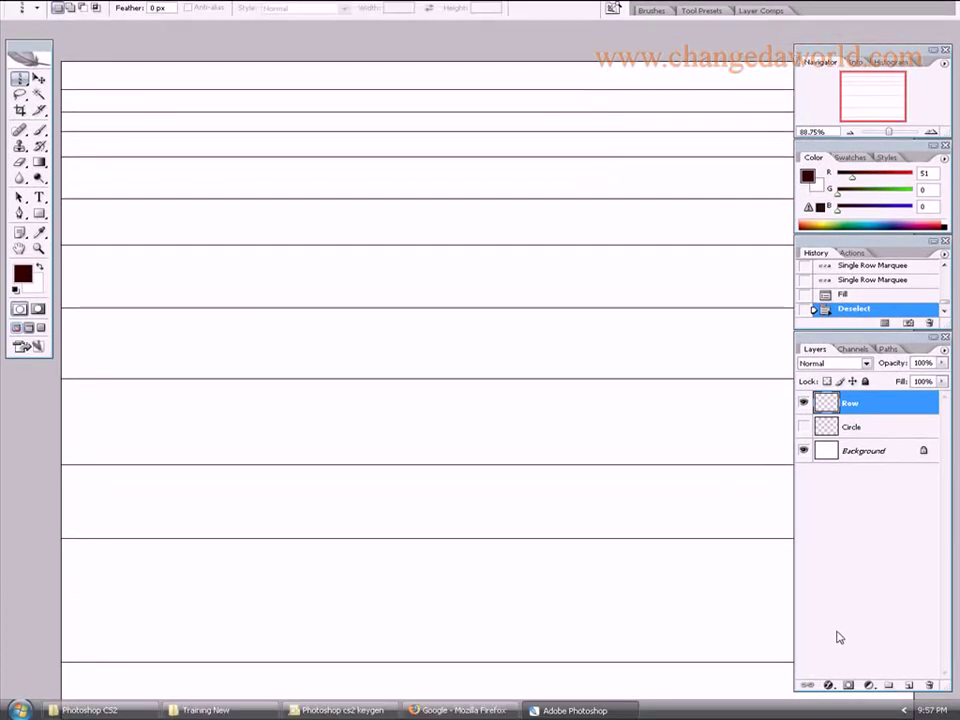
click(911, 687)
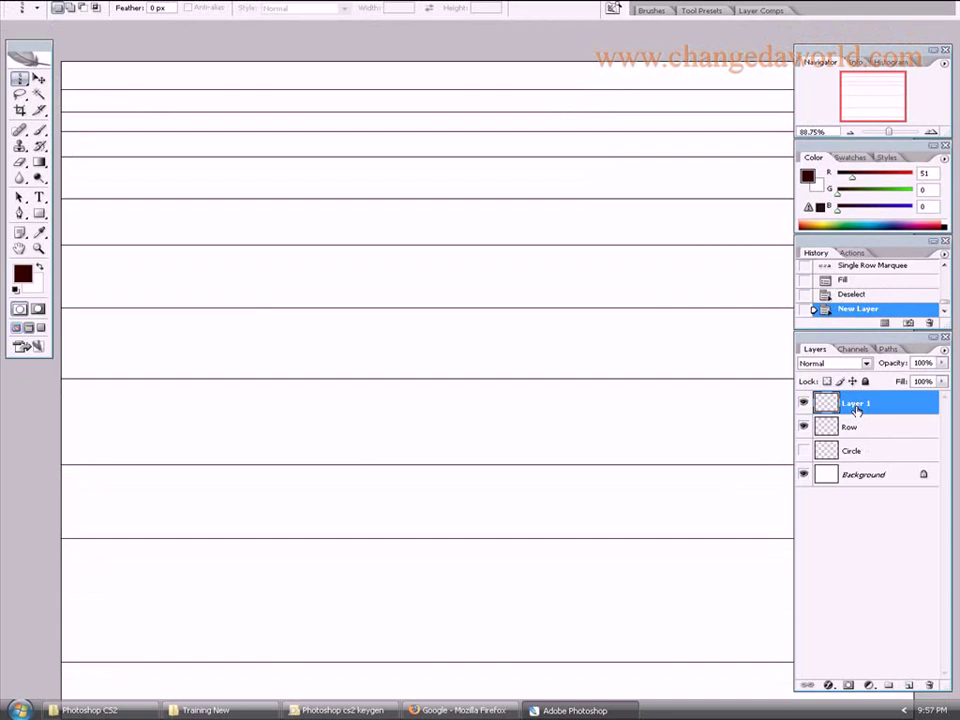
double_click(857, 403)
text(Column)
key(Return)
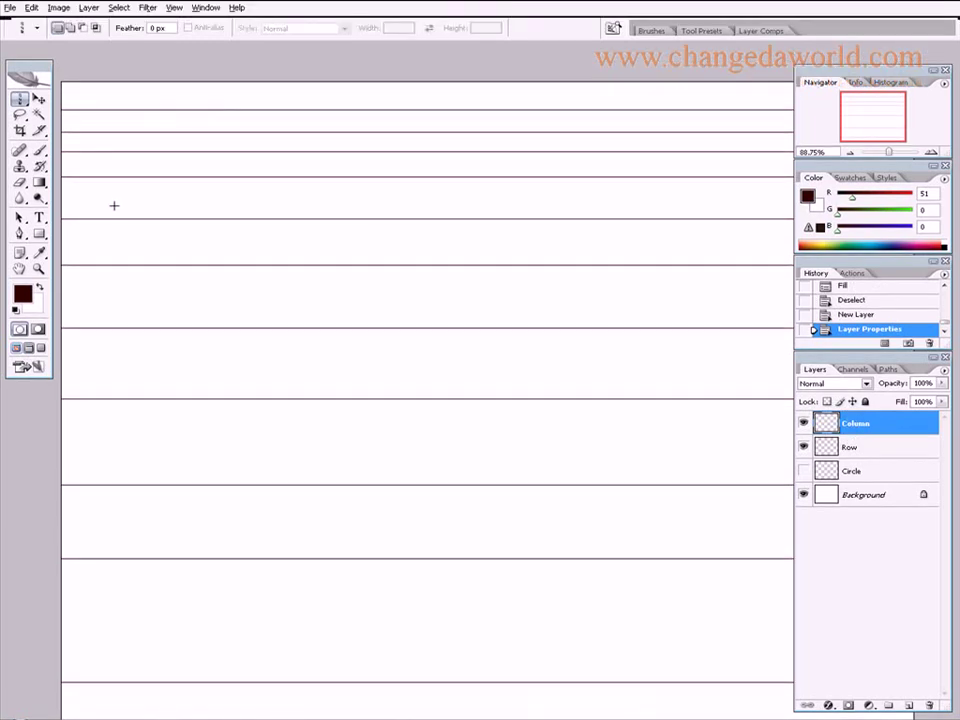
- Make six evenly spaced single-column selections from the canvas's left edge to just past its middle, combining them into one selection
click(129, 234)
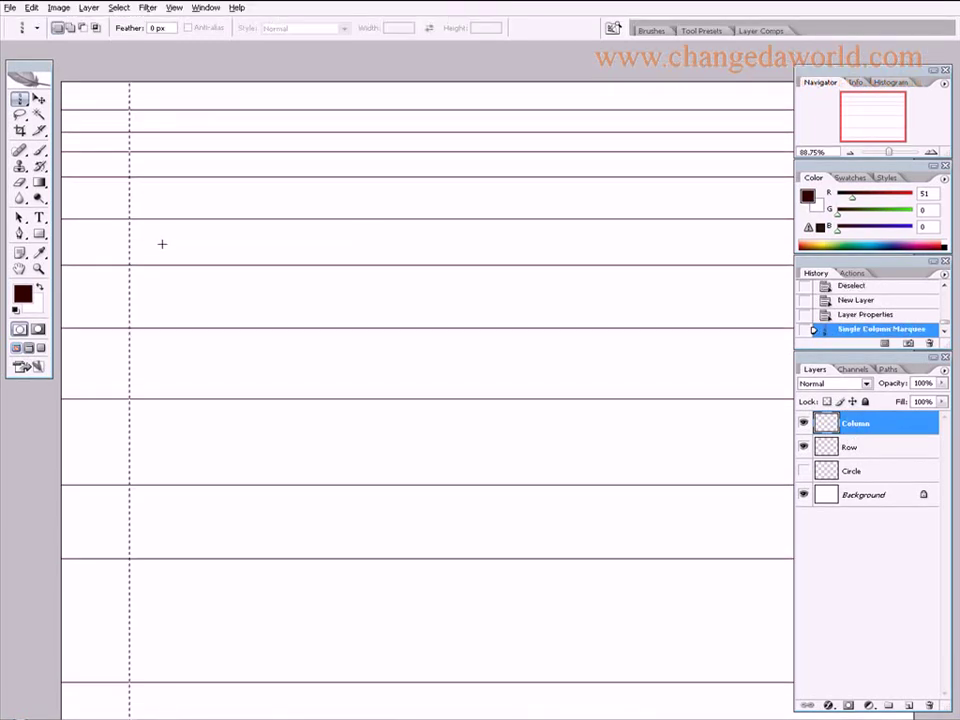
key(shift)
shift+click(205, 244)
shift+click(287, 253)
shift+click(361, 262)
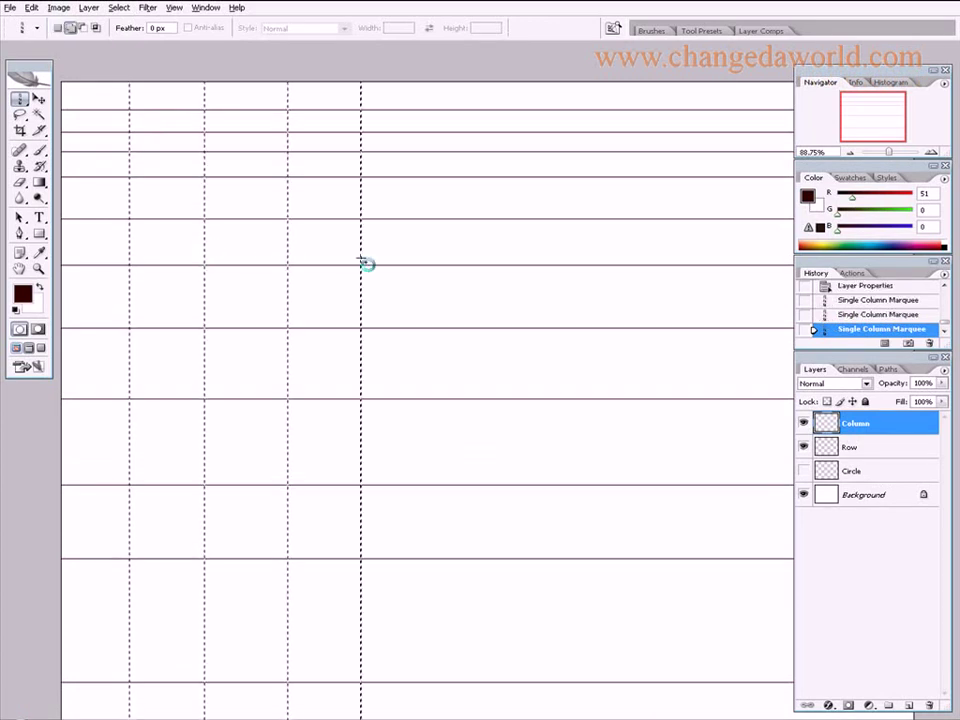
shift+click(437, 266)
shift+click(524, 255)
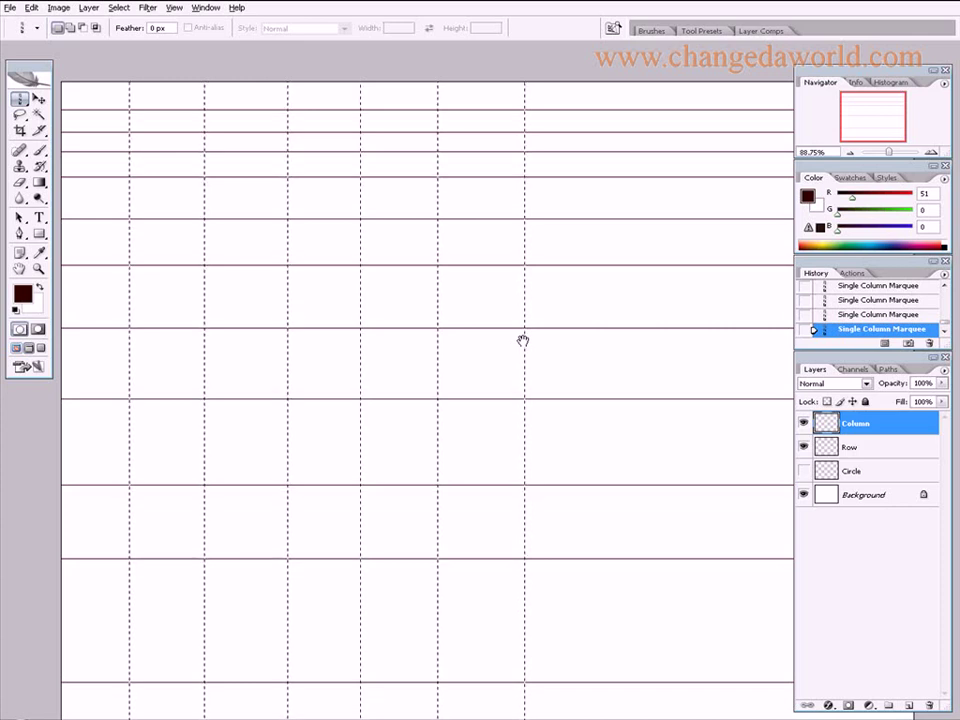
- Add three more single-column selections across the right part of the canvas and inspect one up close where it crosses a row line
scroll(591, 382, right, 1)
drag(591, 382, 358, 375)
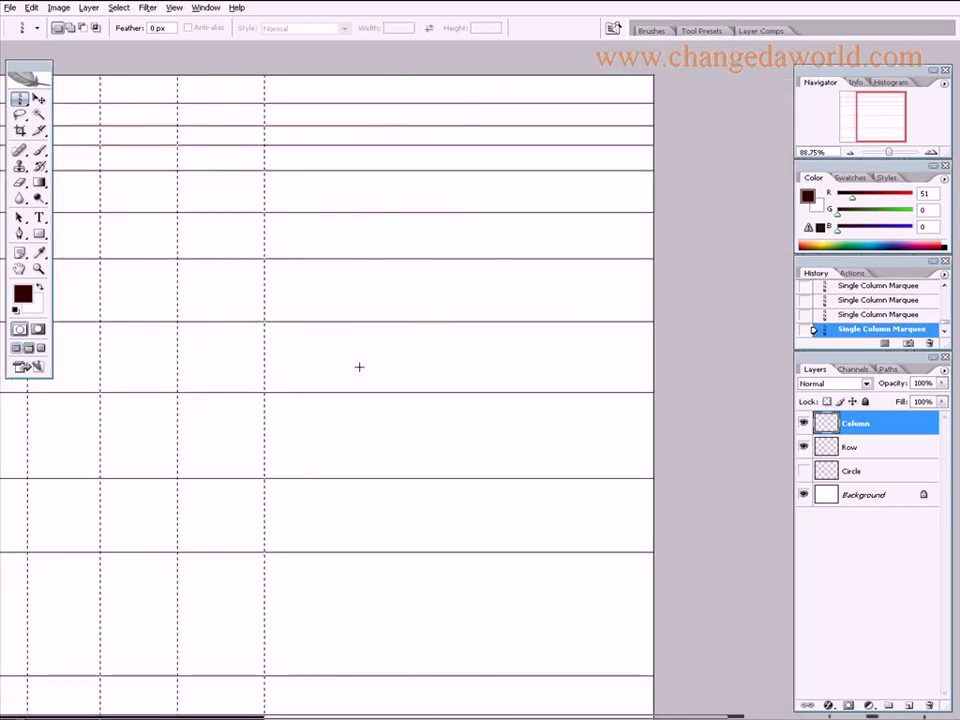
shift+click(353, 297)
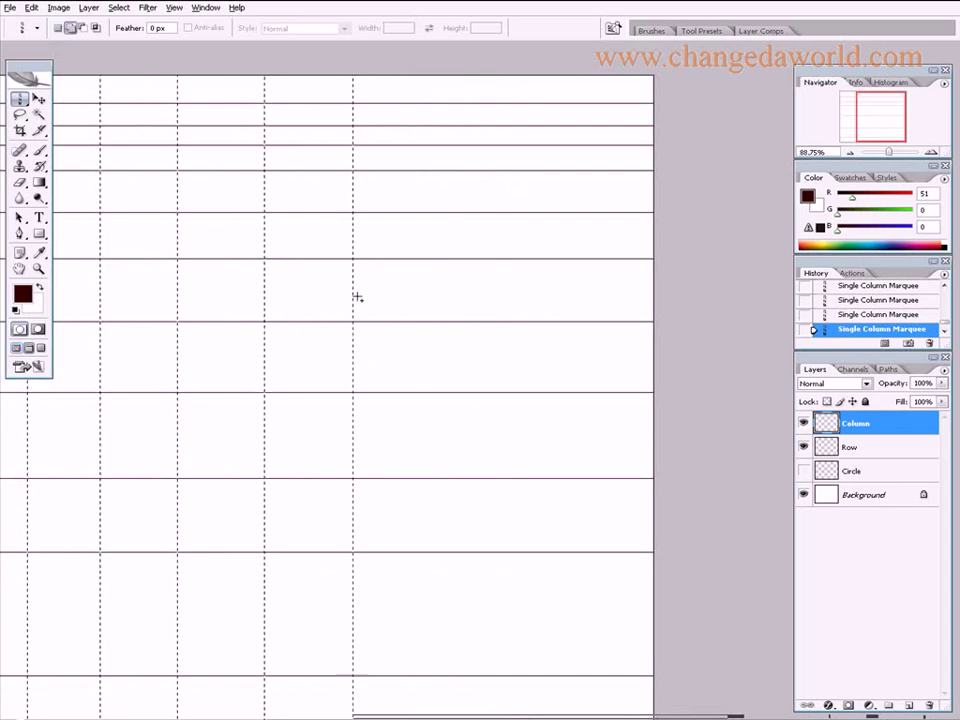
shift+click(456, 300)
shift+click(553, 300)
scroll(371, 367, down, 2)
scroll(371, 367, up, 10)
scroll(422, 409, up, 6)
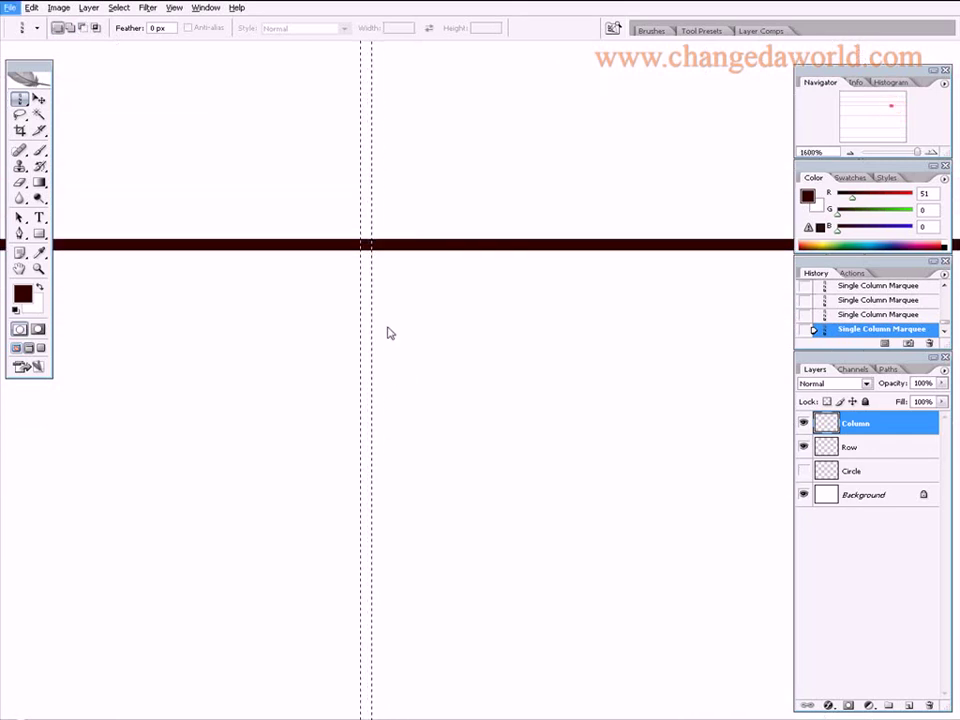
- Clear the single-column selections' content from the Column layer and from the Row layer's lines
scroll(390, 333, up, 2)
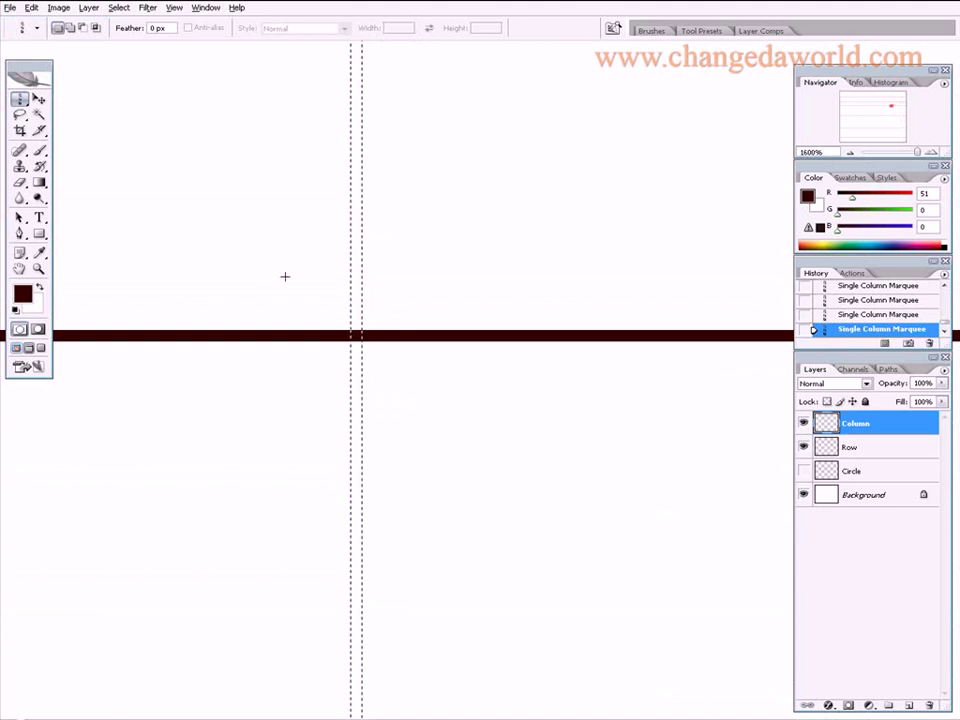
click(38, 268)
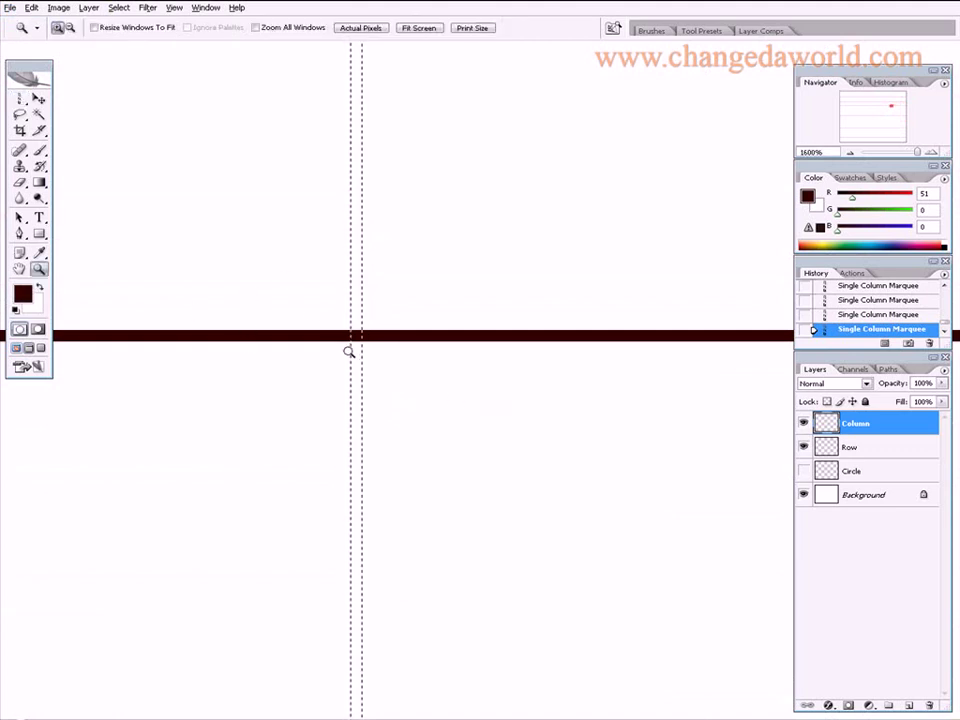
click(20, 98)
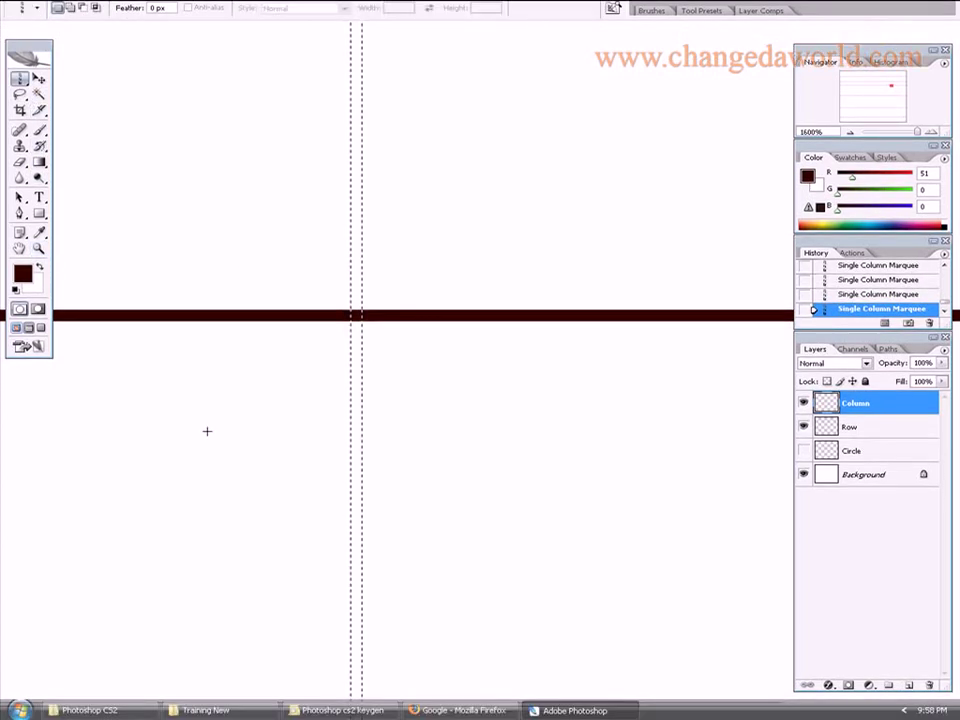
key(Delete)
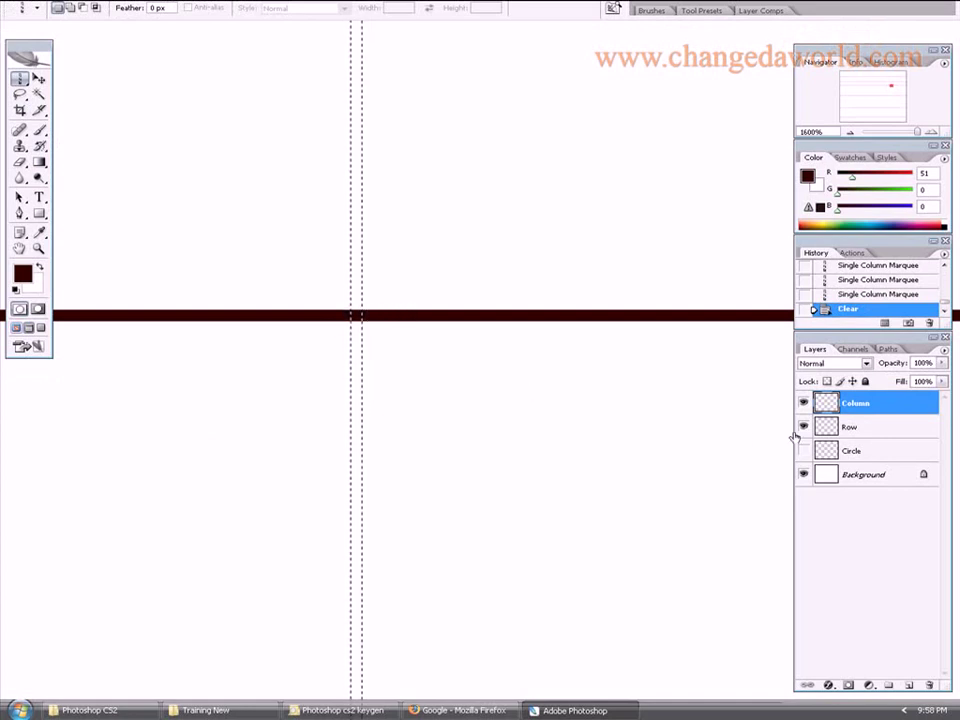
click(828, 430)
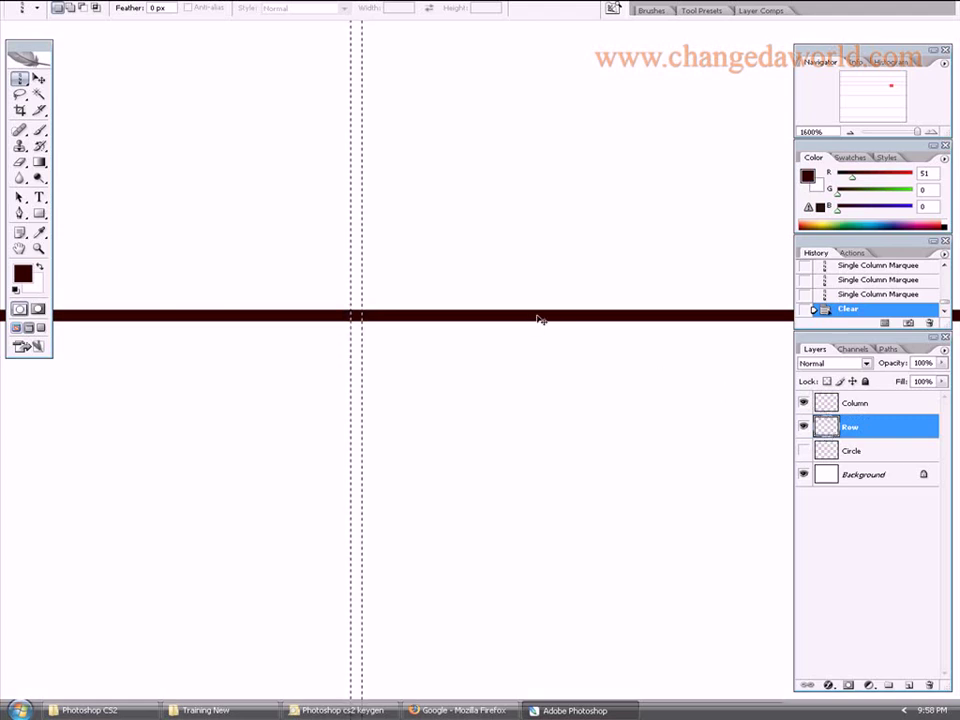
click(824, 402)
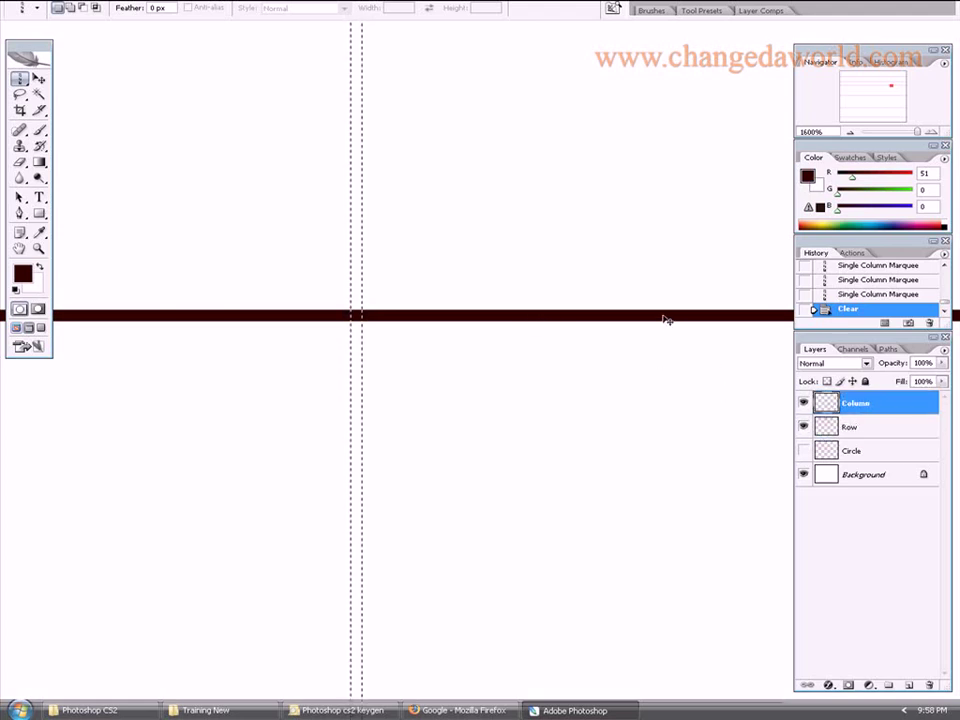
click(830, 430)
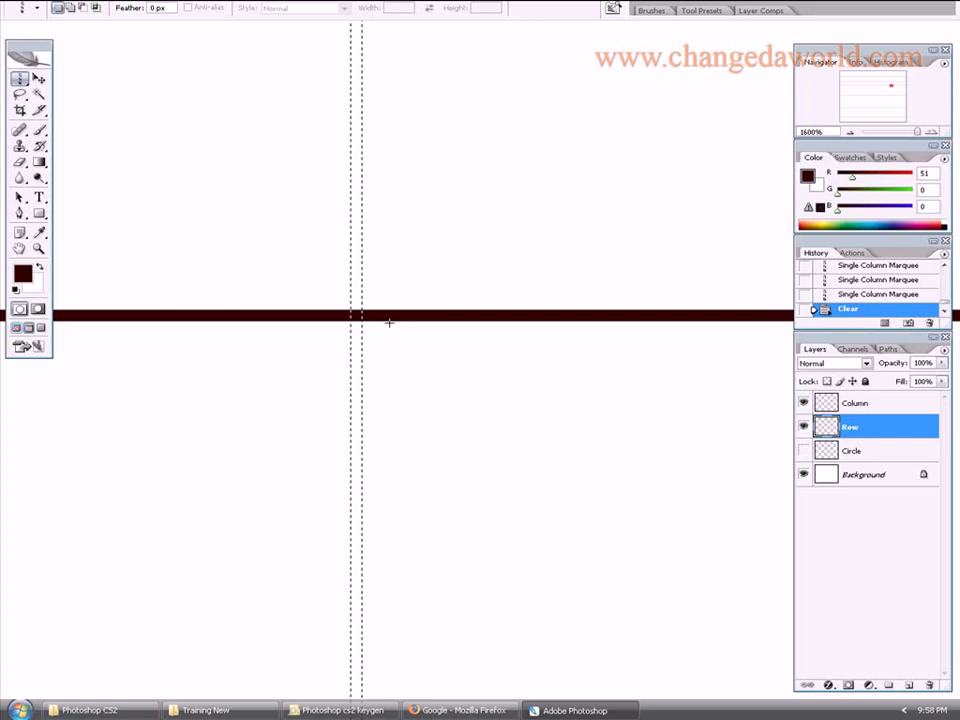
key(Delete)
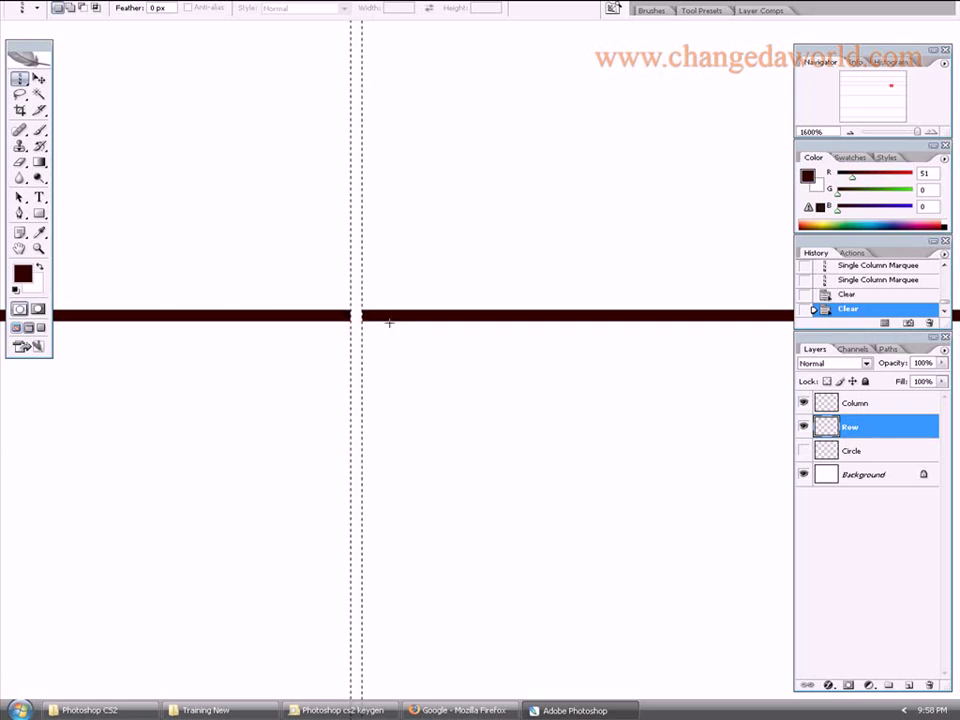
- Deselect the single-column selections and examine the gaps cut into the horizontal row lines
right_click(357, 359)
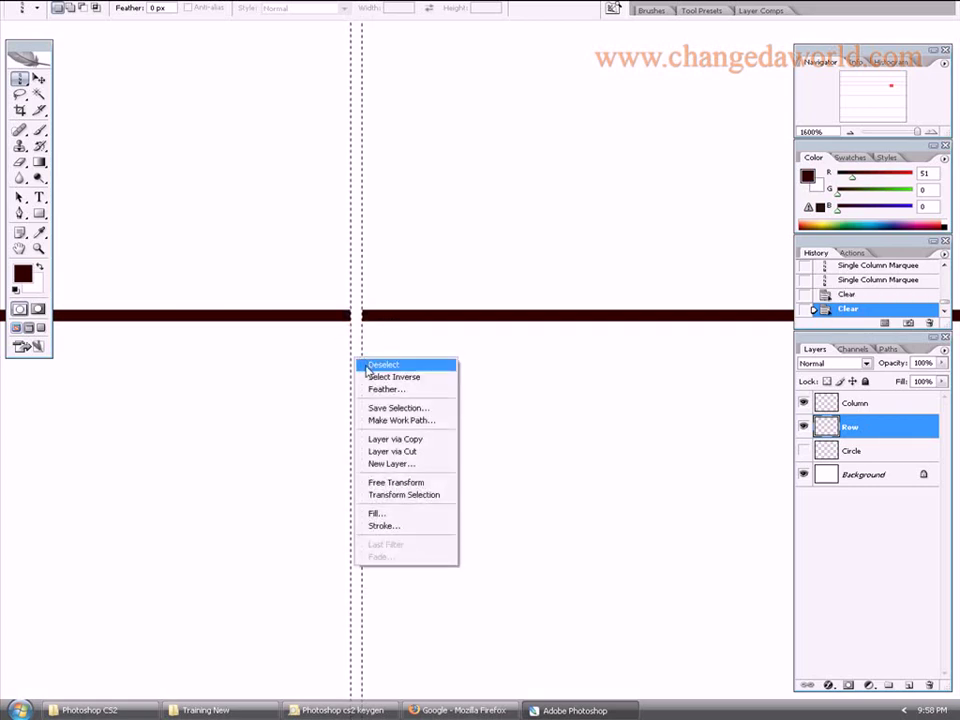
click(383, 365)
scroll(358, 329, down, 8)
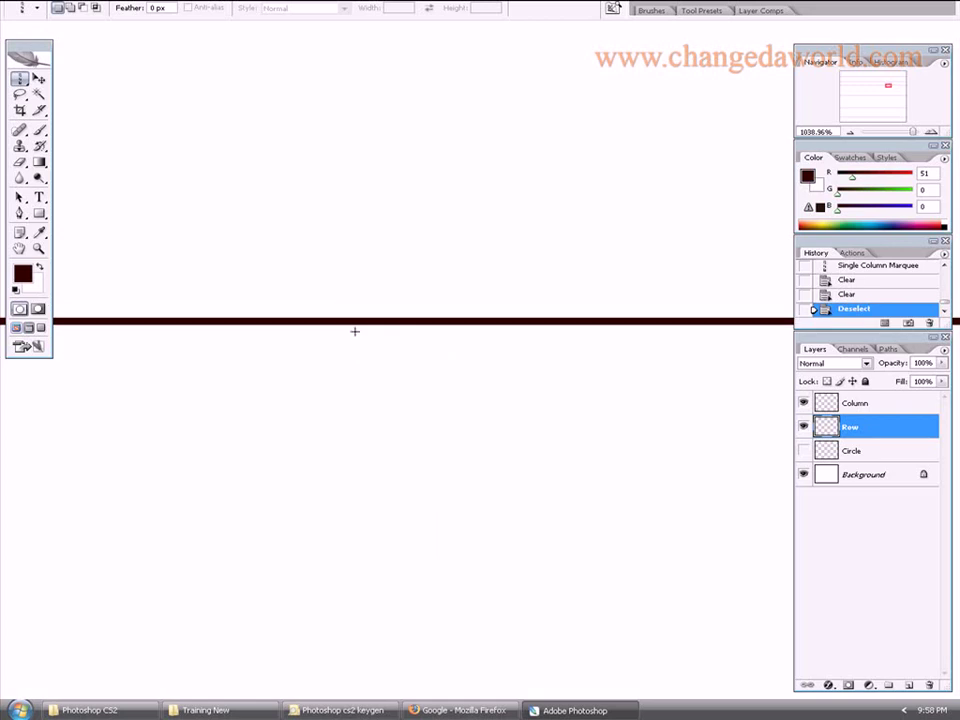
scroll(347, 332, down, 2)
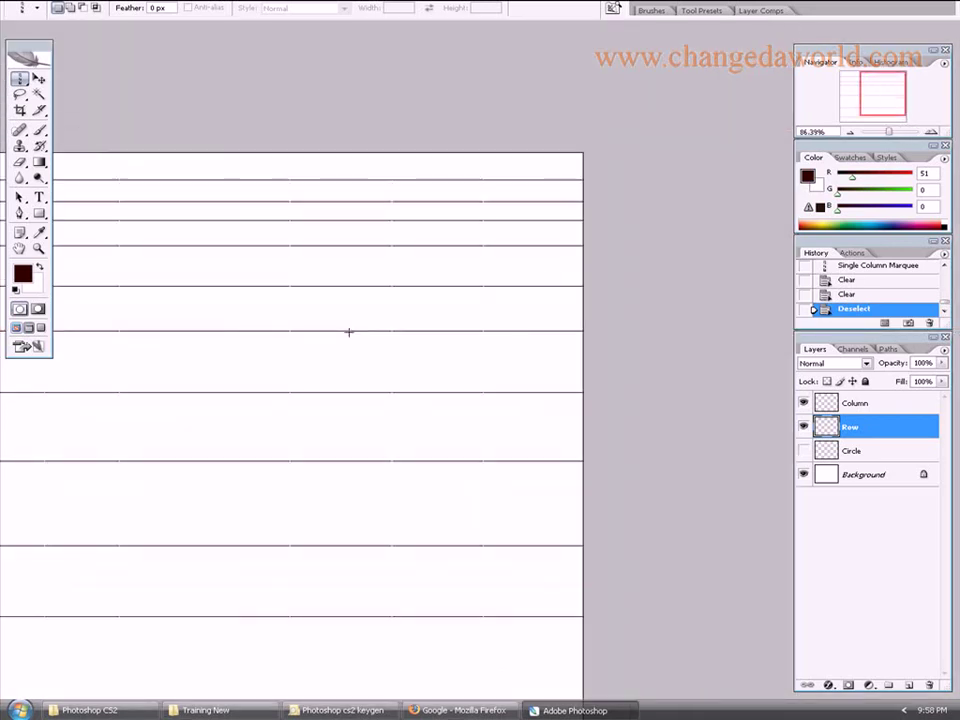
scroll(418, 399, up, 6)
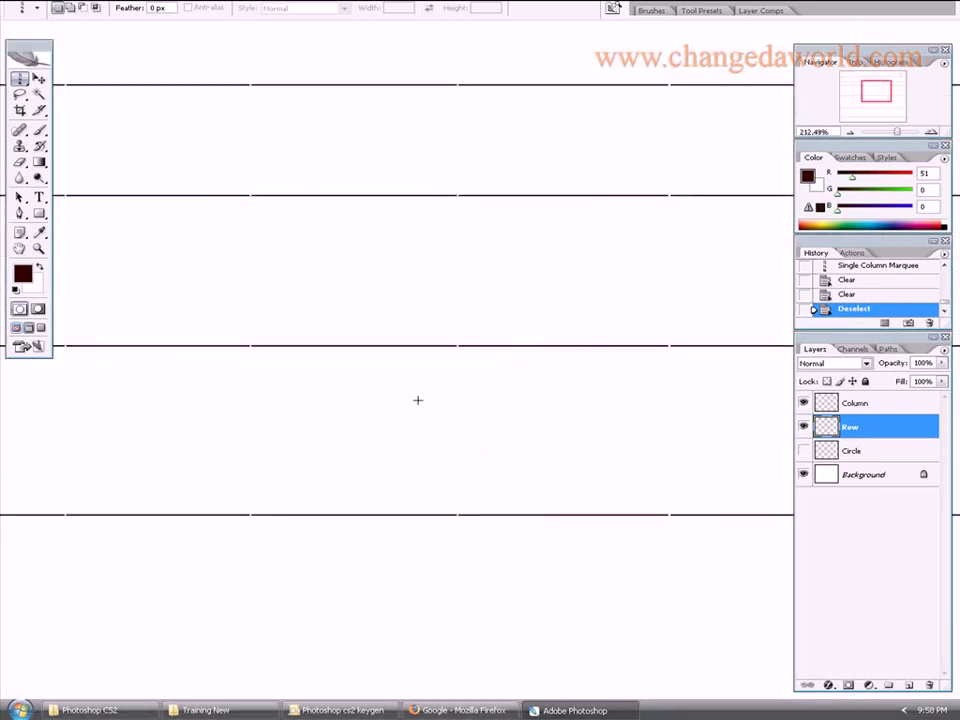
scroll(386, 433, up, 1)
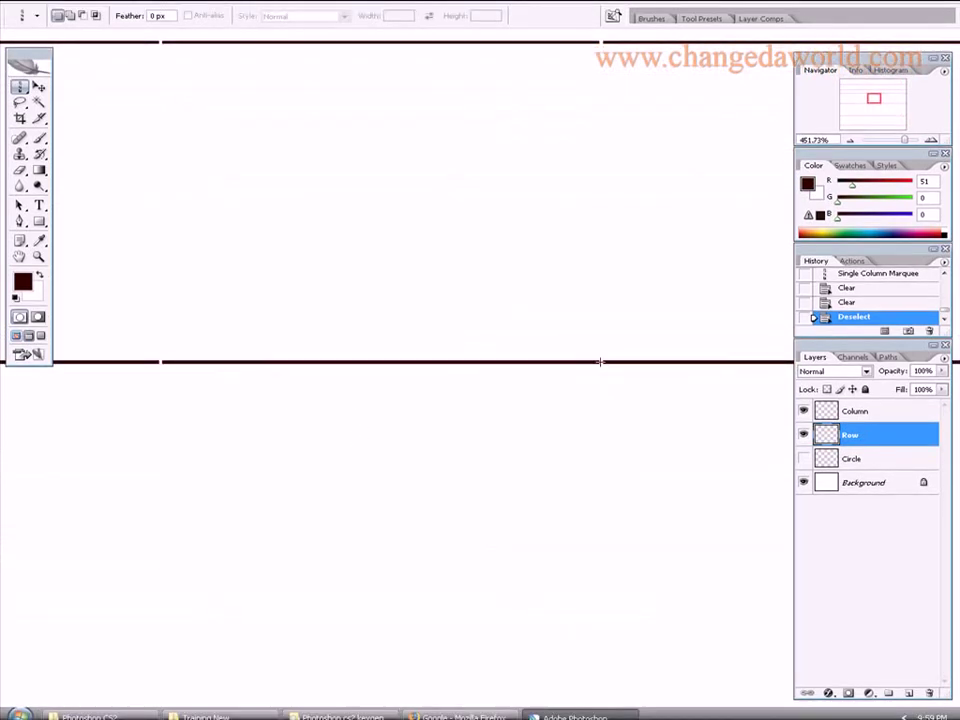
- Undo the deselection and the clearing of the Row layer's lines
key(ctrl+alt+z)
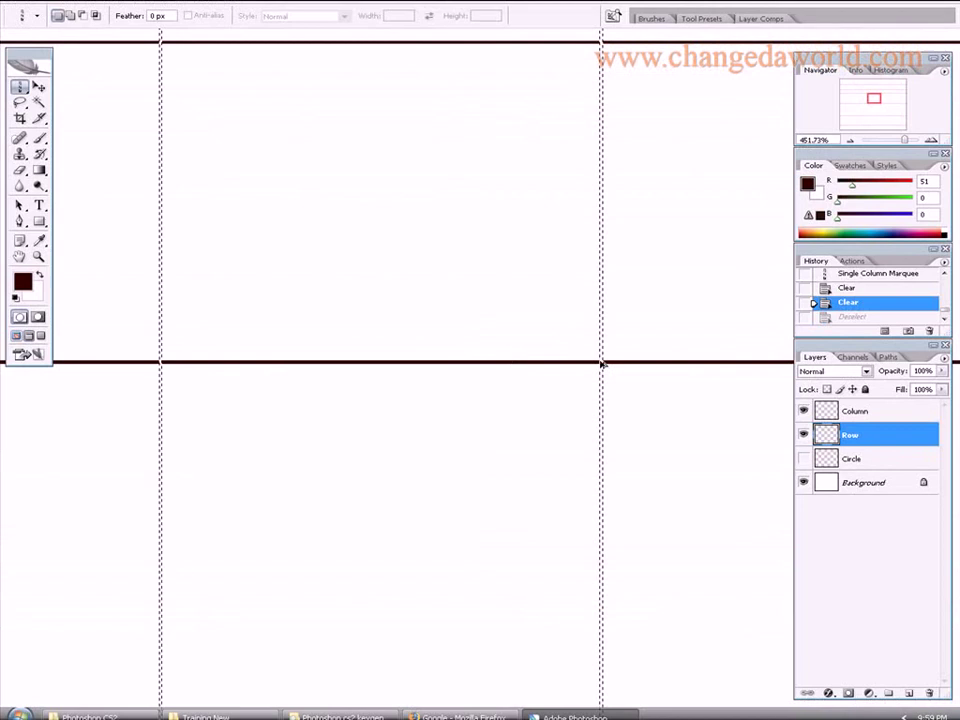
key(ctrl+alt+z)
scroll(630, 332, up, 1)
scroll(640, 332, up, 4)
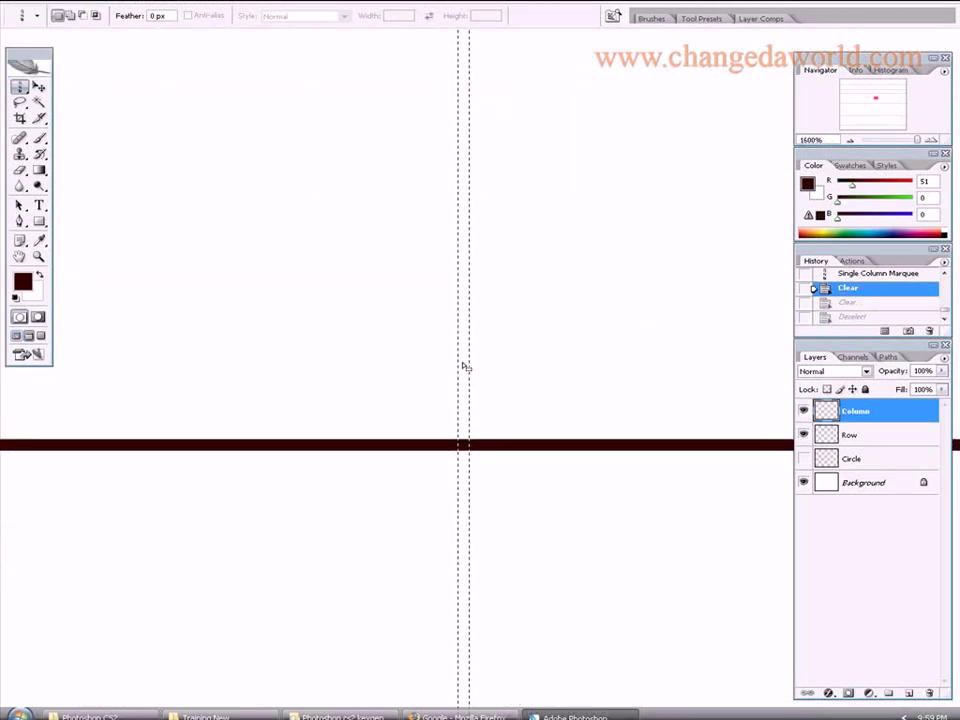
- Try feathering the single-column selections with a 10-pixel radius and undo the feather
right_click(464, 367)
click(482, 394)
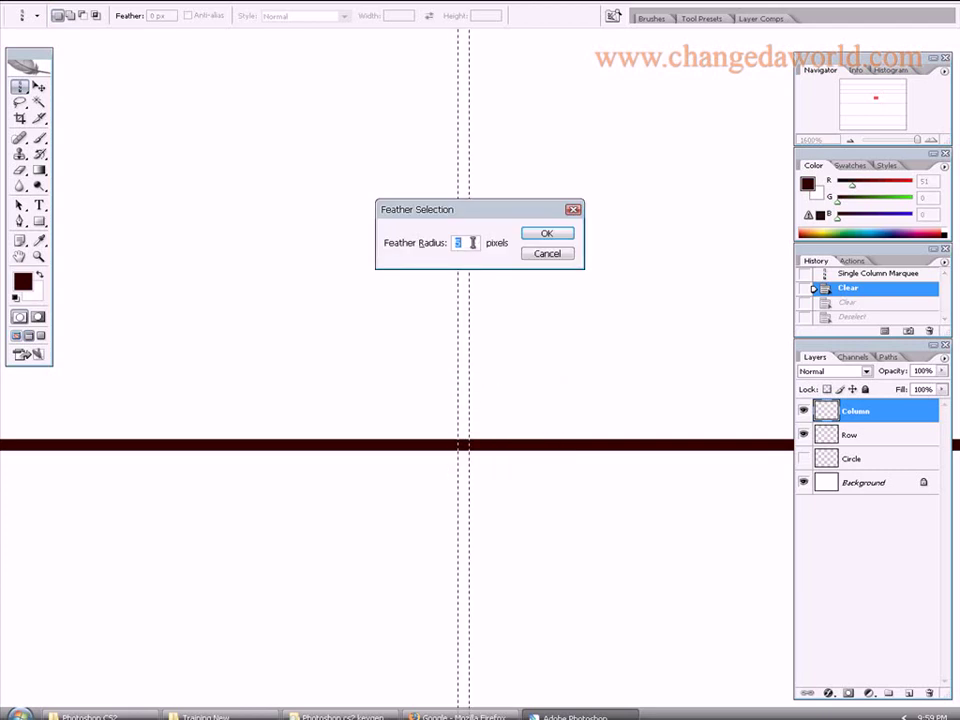
text(10)
key(Return)
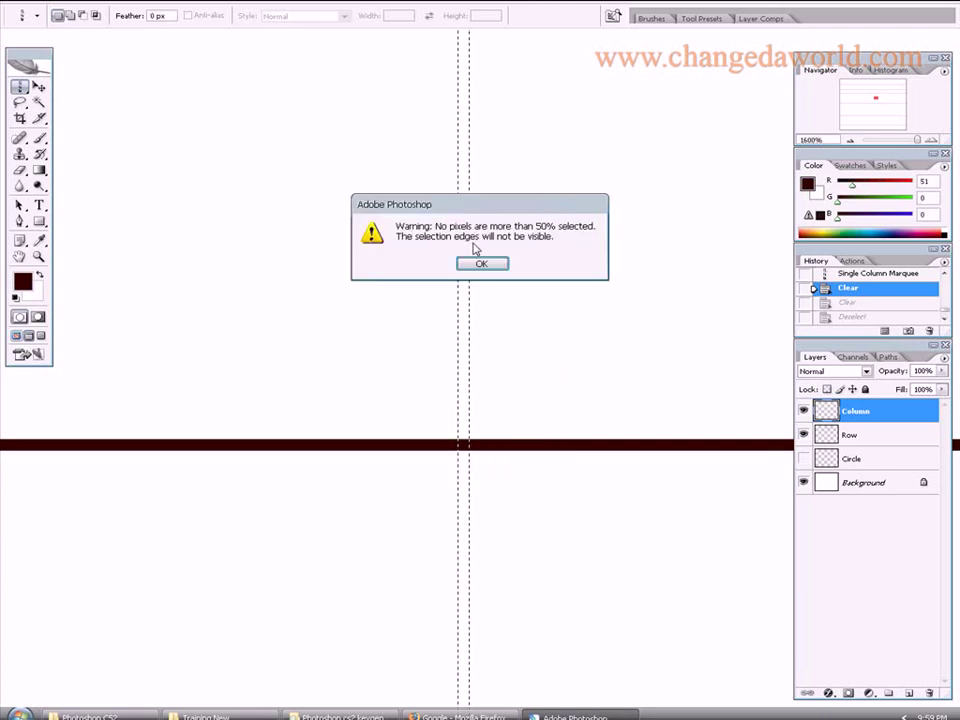
key(Return)
key(ctrl+z)
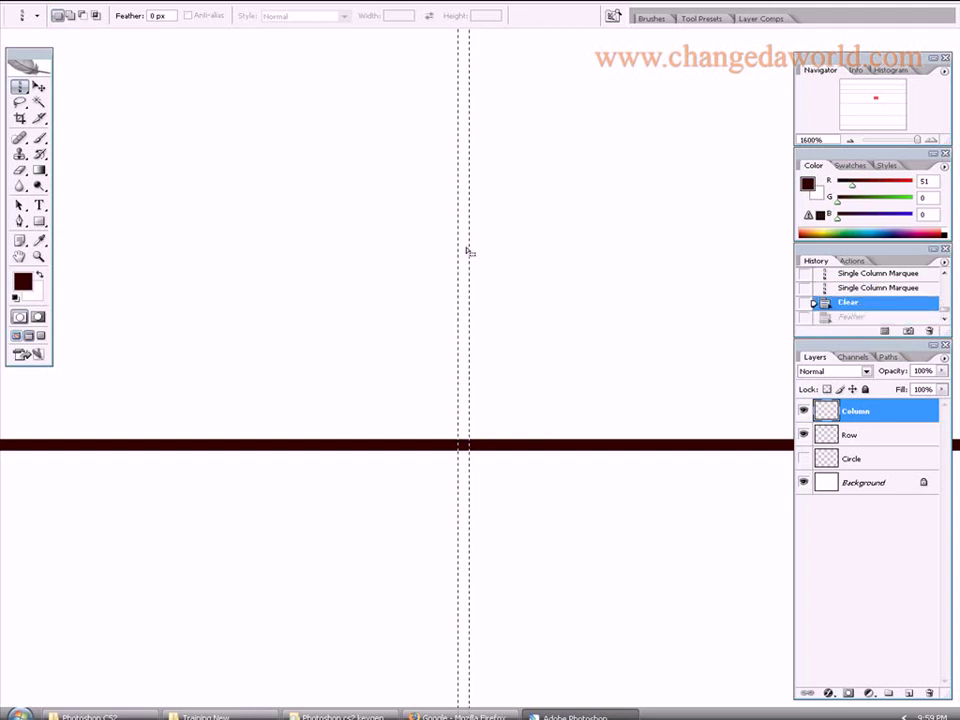
- Try smaller feather radii on the single-column selections, starting with 2 pixels, and undo each attempt
right_click(466, 251)
click(481, 279)
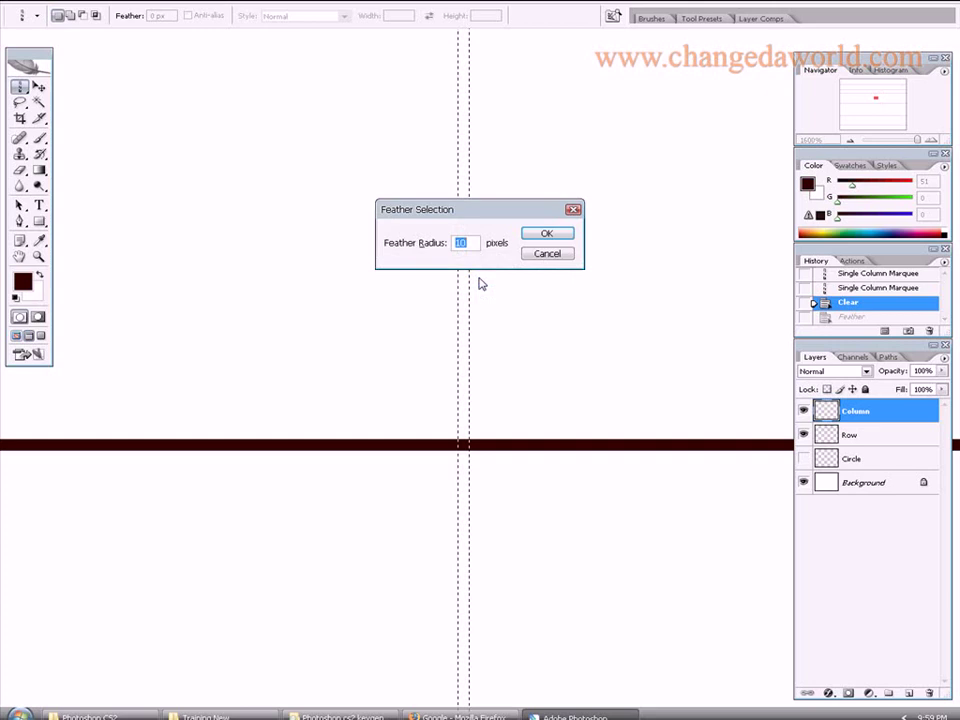
text(0)
key(Return)
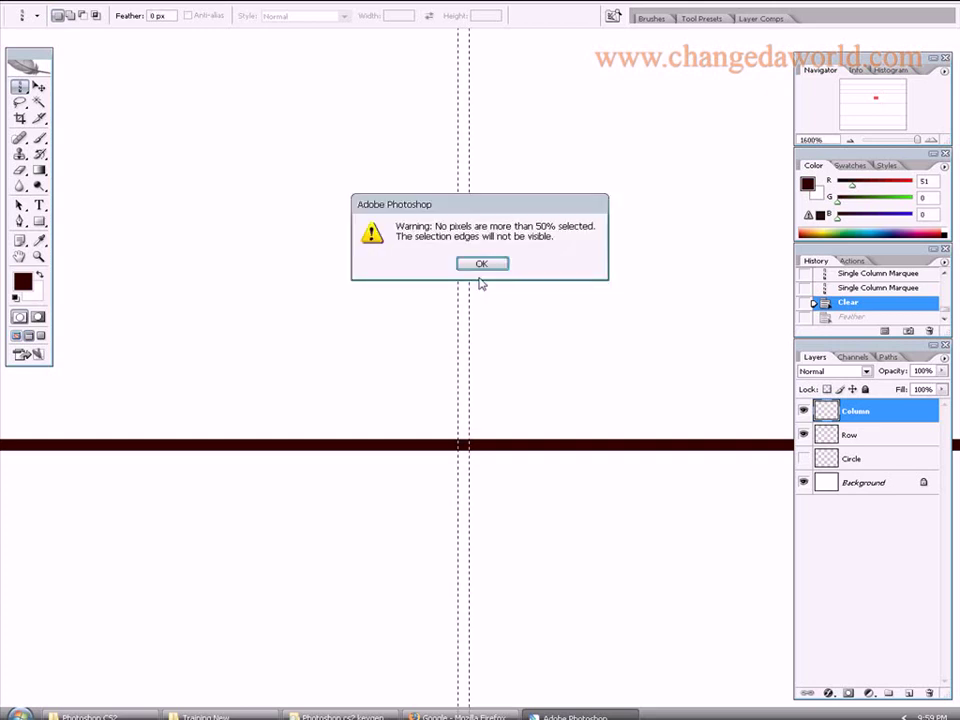
key(Return)
key(ctrl+z)
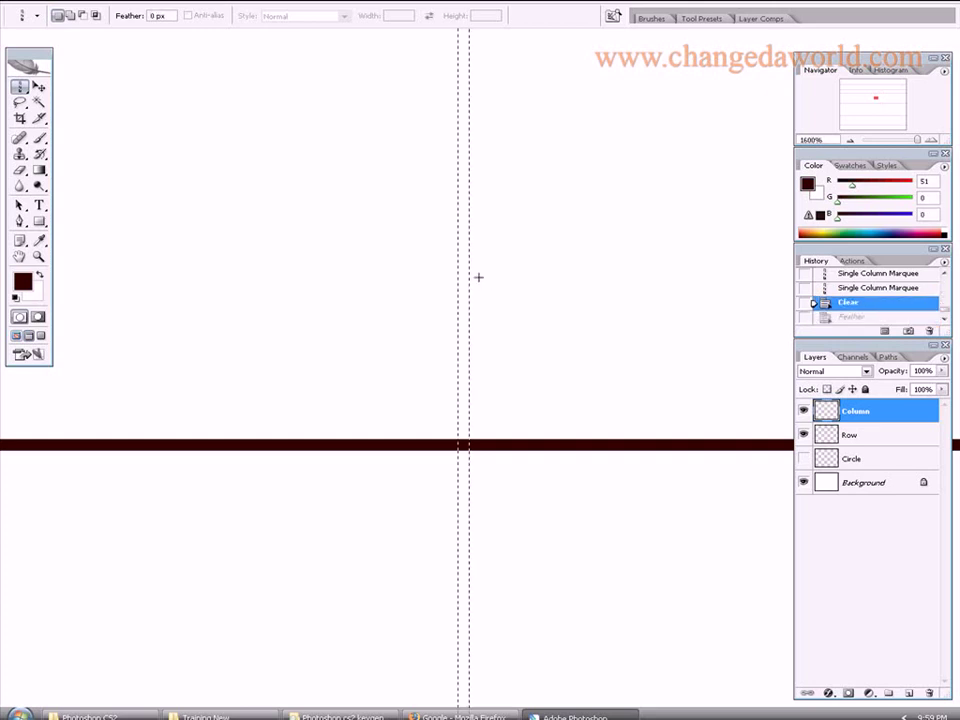
right_click(470, 296)
click(489, 325)
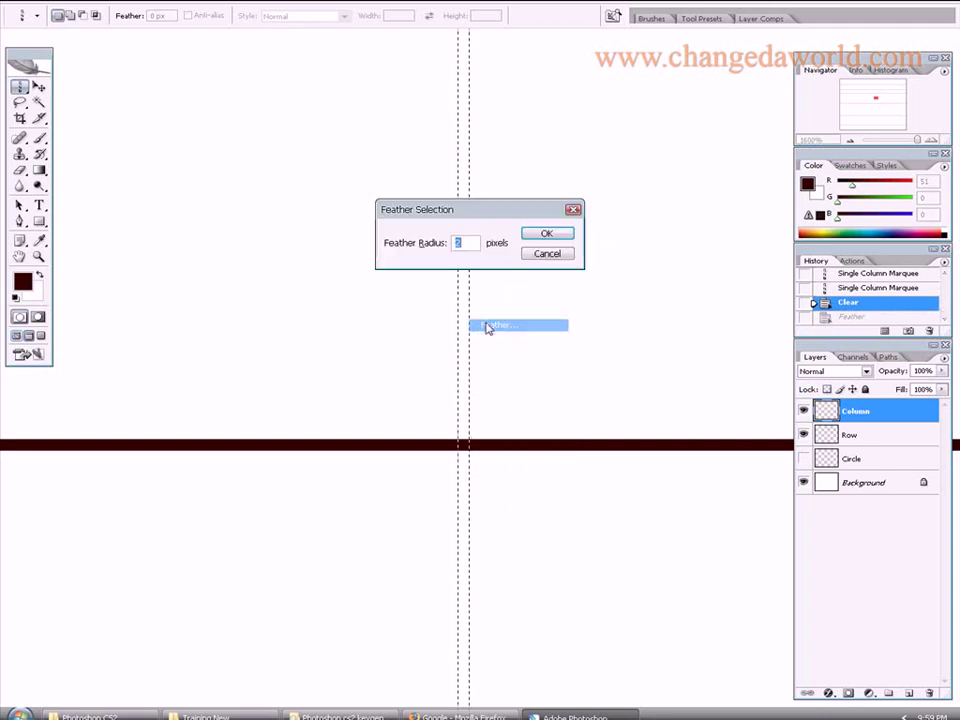
key(Return)
key(Return)
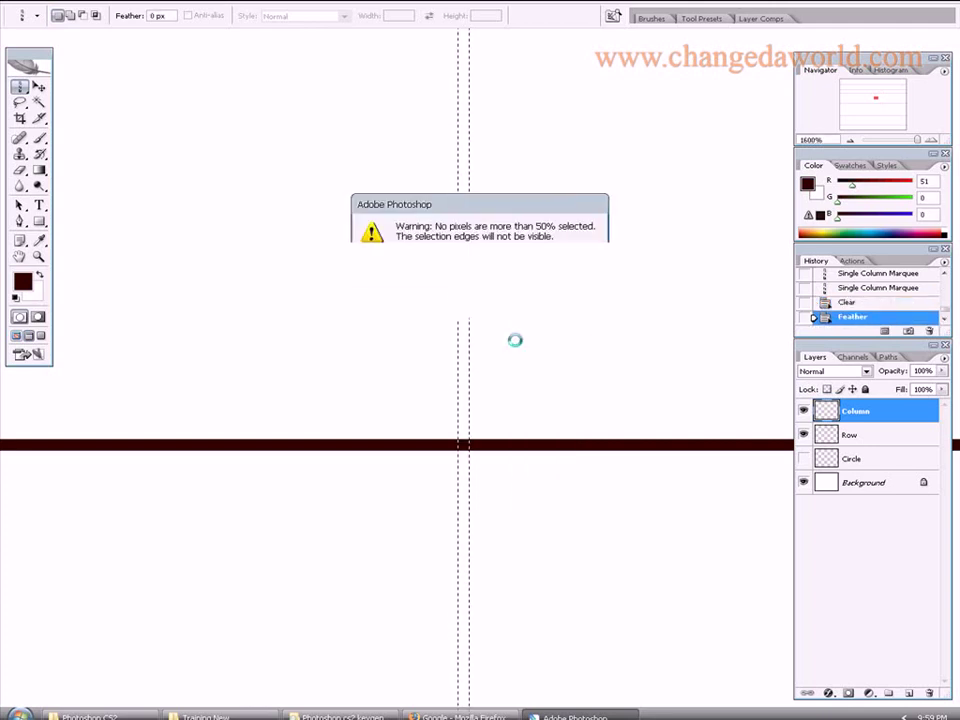
key(ctrl+z)
- Feather the single-column selections with a radius of 0.5 pixels
right_click(471, 357)
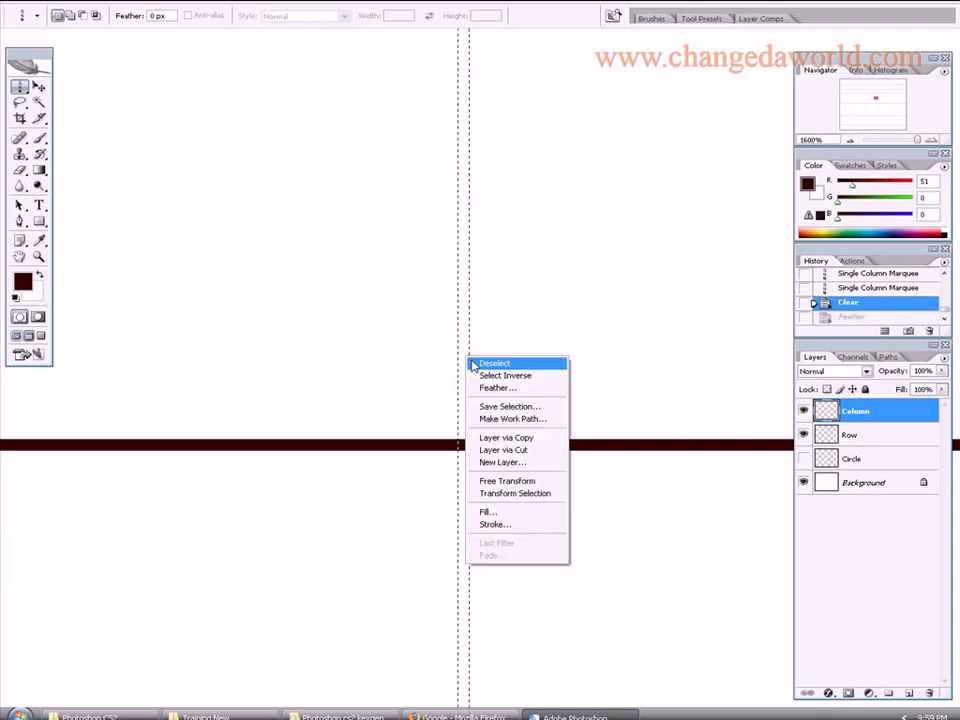
click(497, 388)
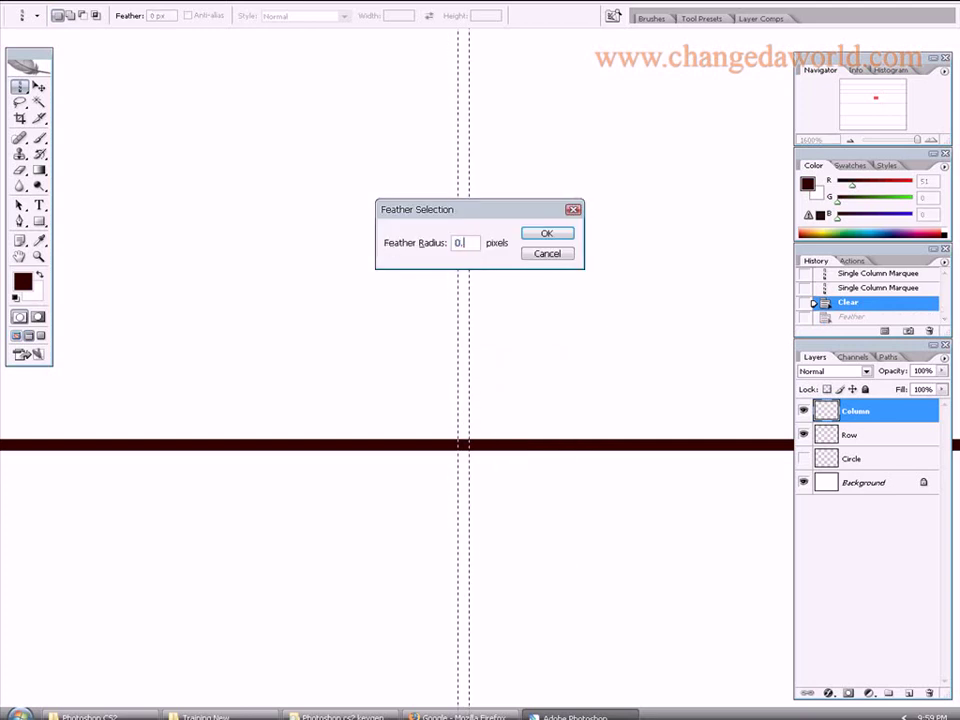
text(0.5)
key(Return)
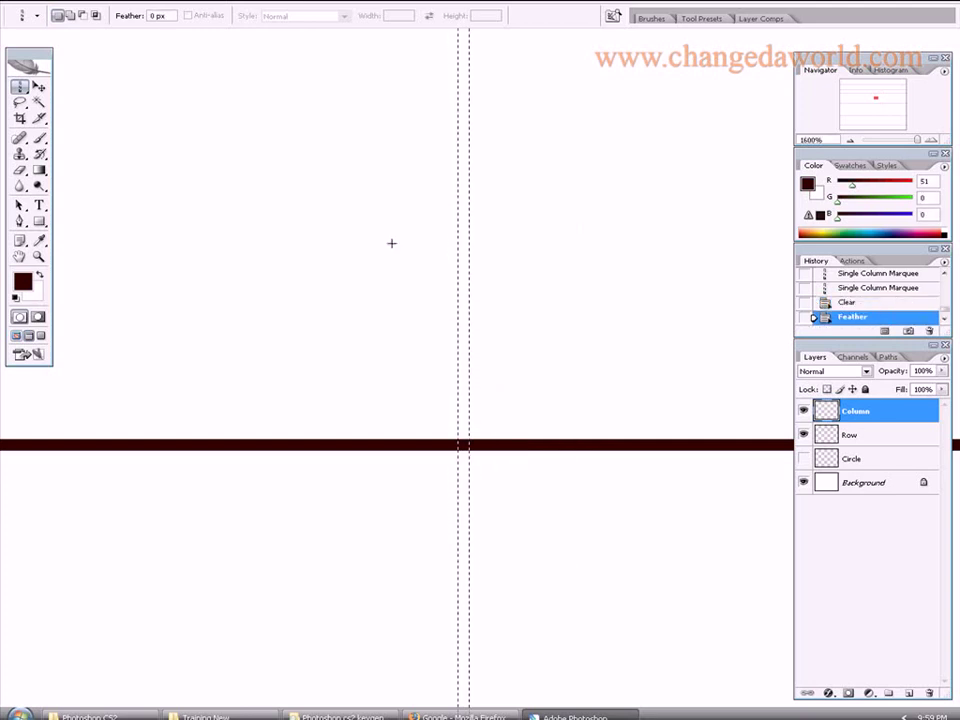
- Clear the feathered column selections' content from the Column and Row layers and remove the selection
key(Delete)
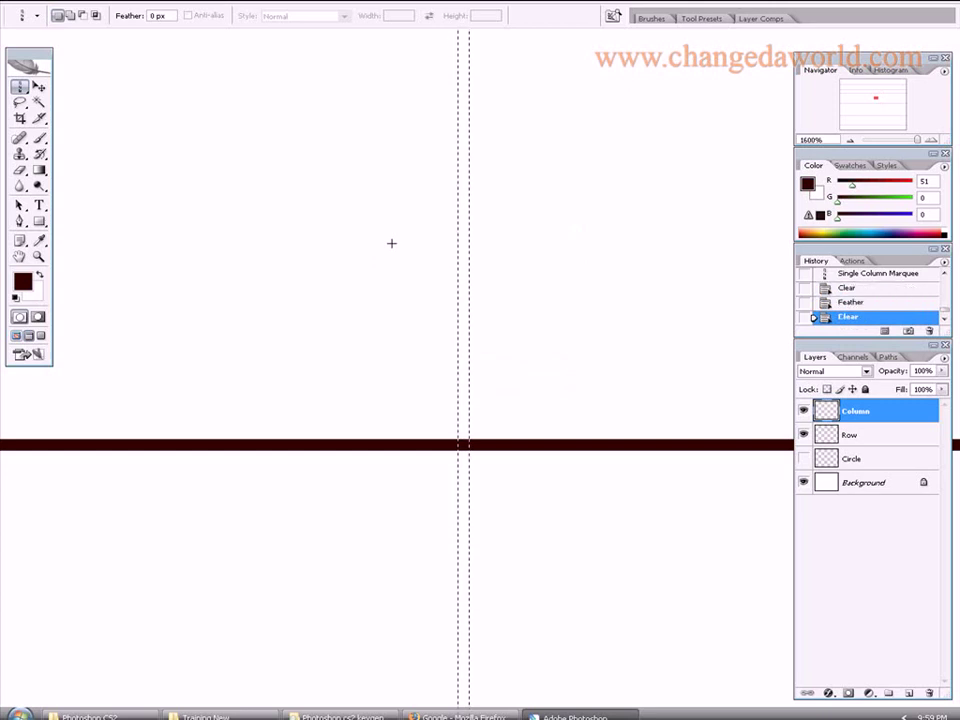
click(880, 438)
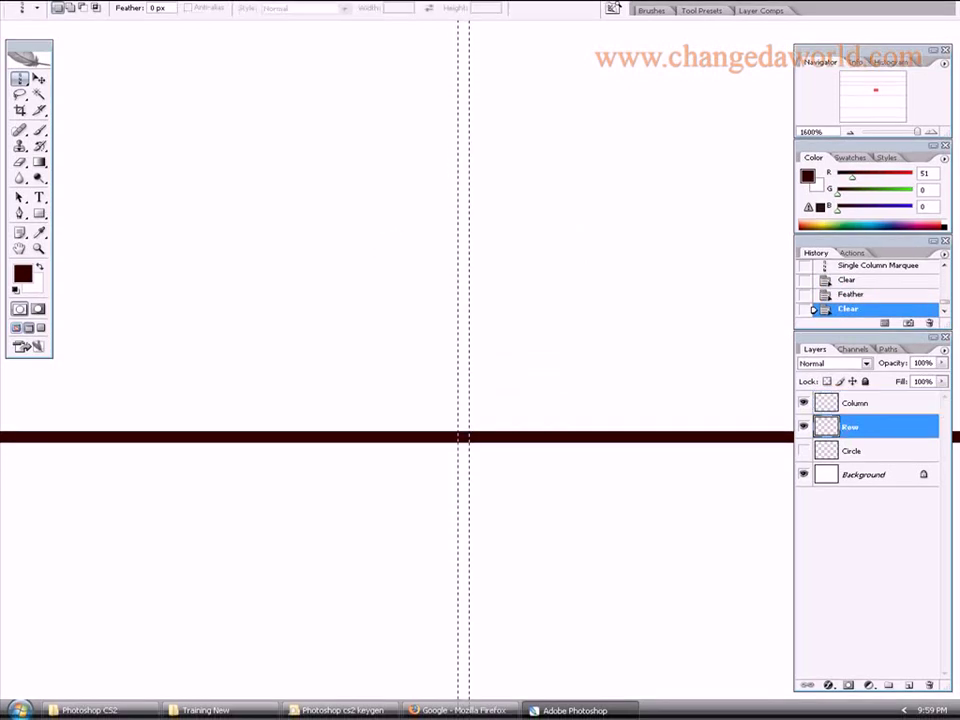
key(Delete)
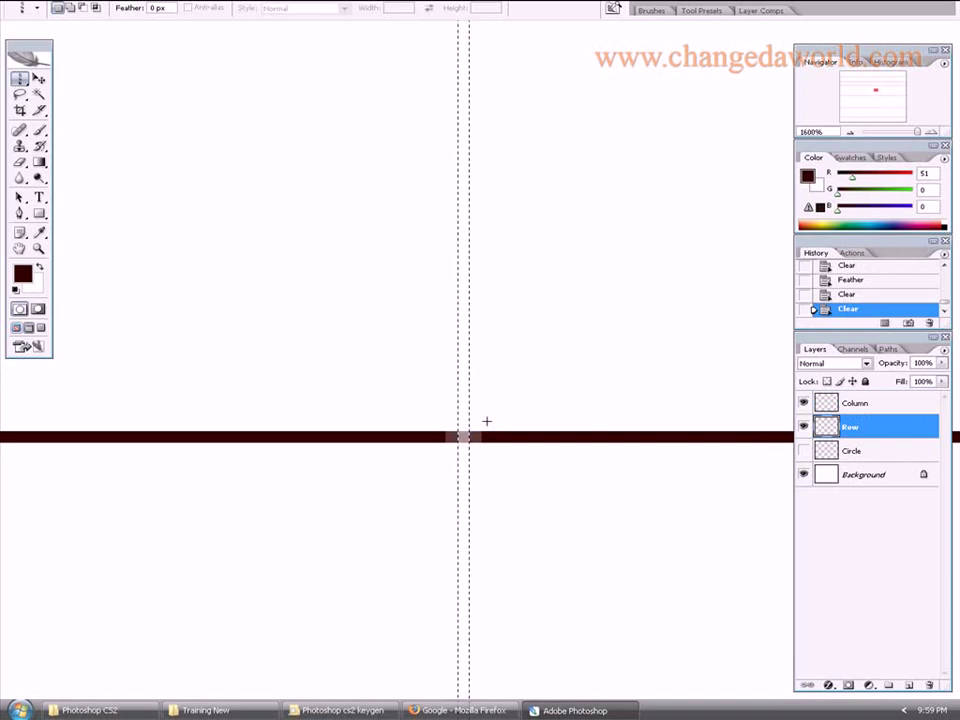
right_click(463, 440)
click(472, 447)
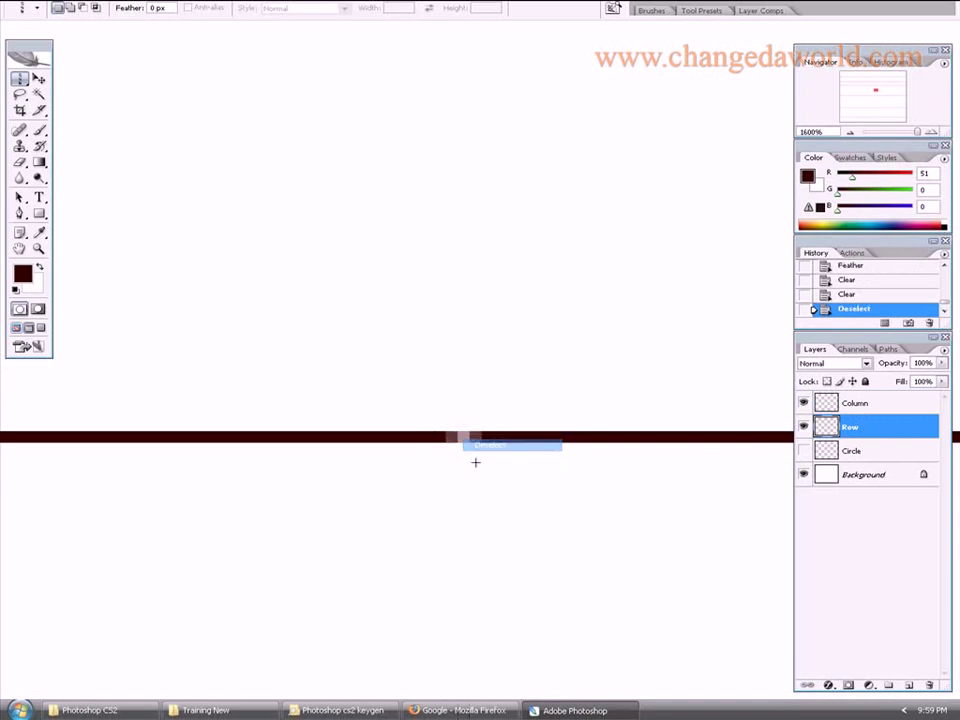
scroll(469, 460, down, 5)
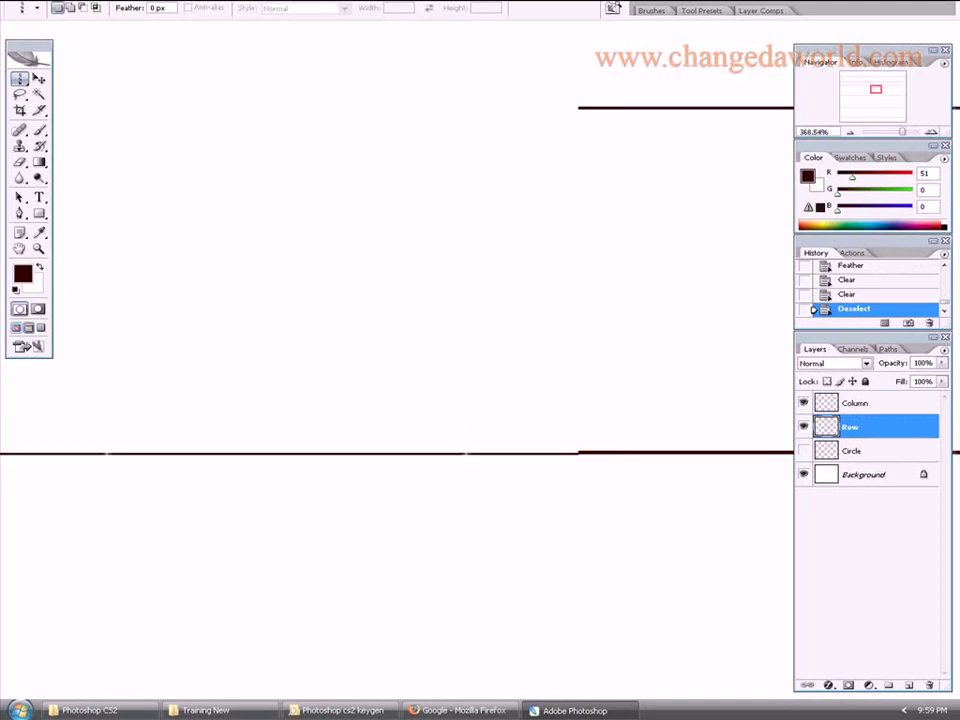
scroll(464, 477, up, 5)
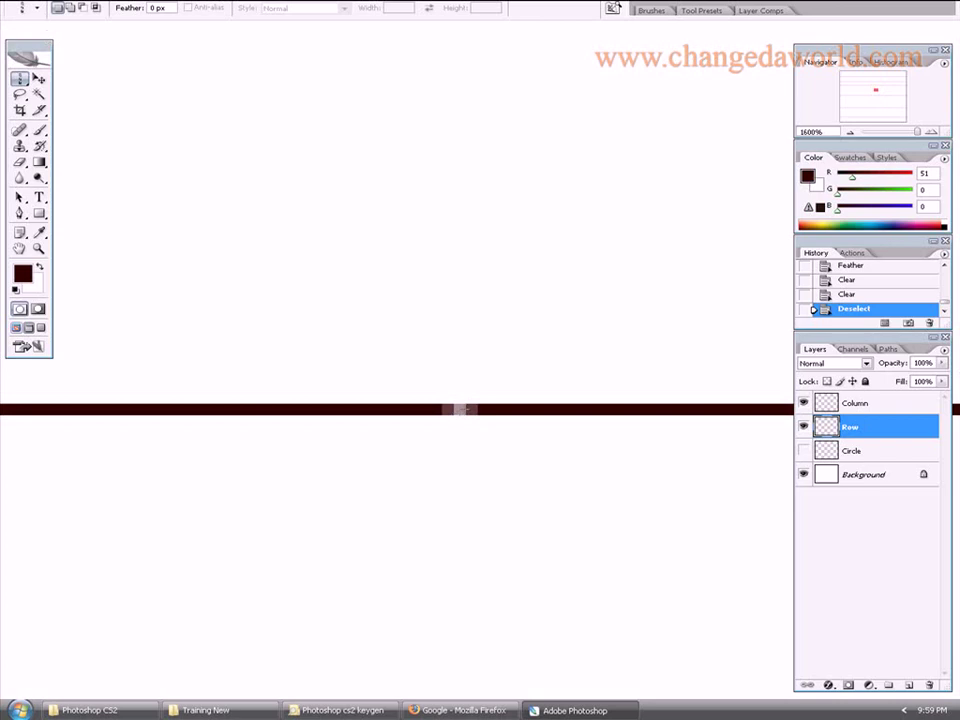
- Make a rectangular marquee selection around the faded gap in the row line and feather it by 5 pixels
drag(19, 78, 100, 77)
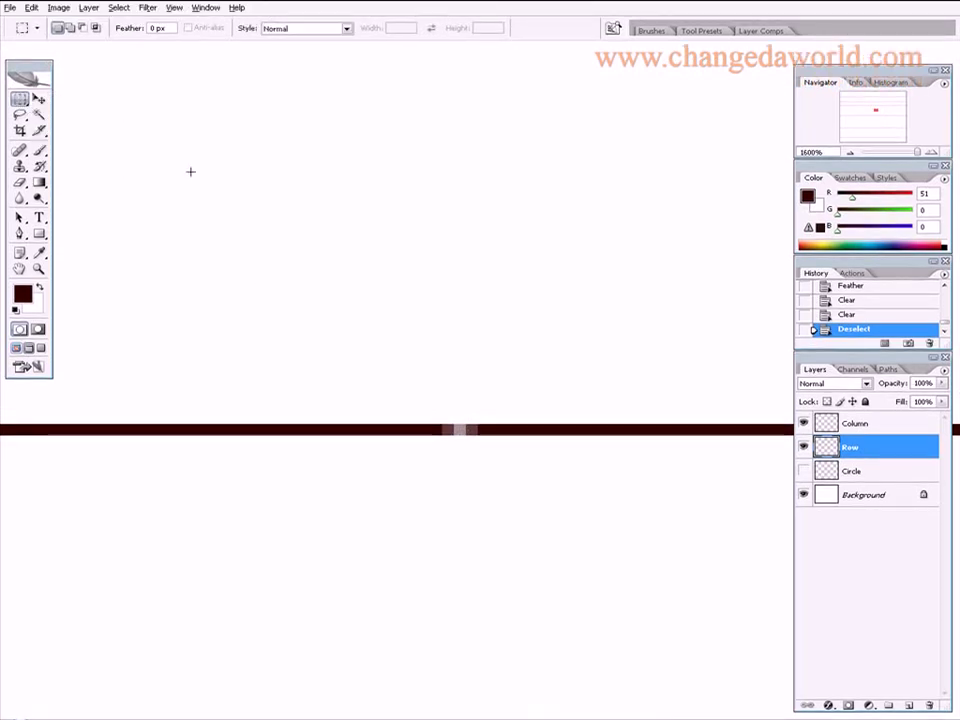
drag(190, 297, 707, 523)
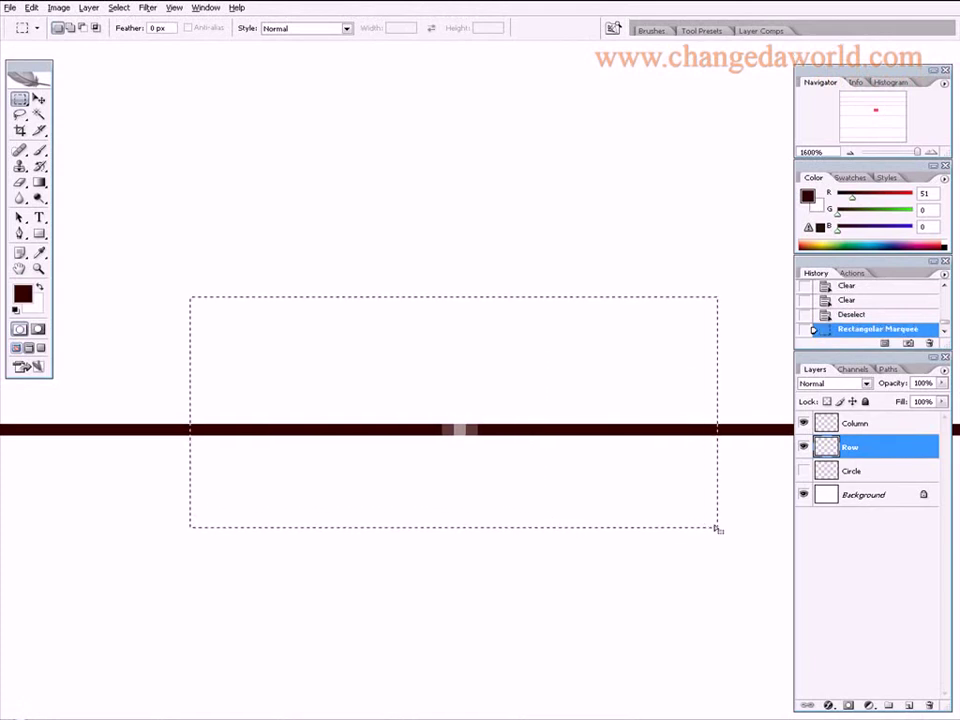
right_click(615, 436)
click(646, 466)
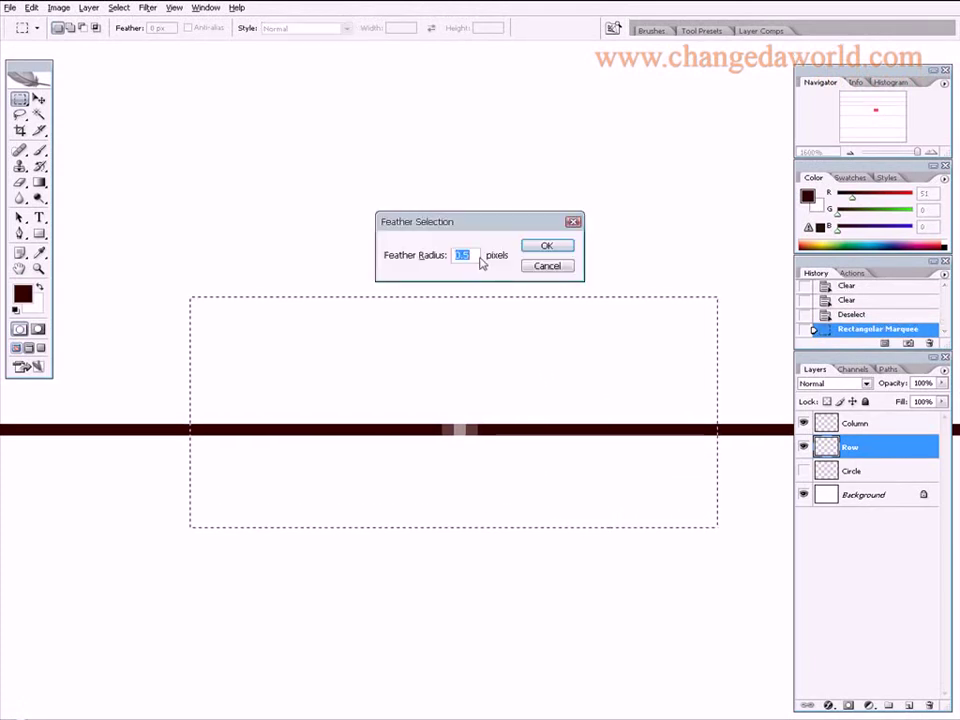
text(5)
key(Return)
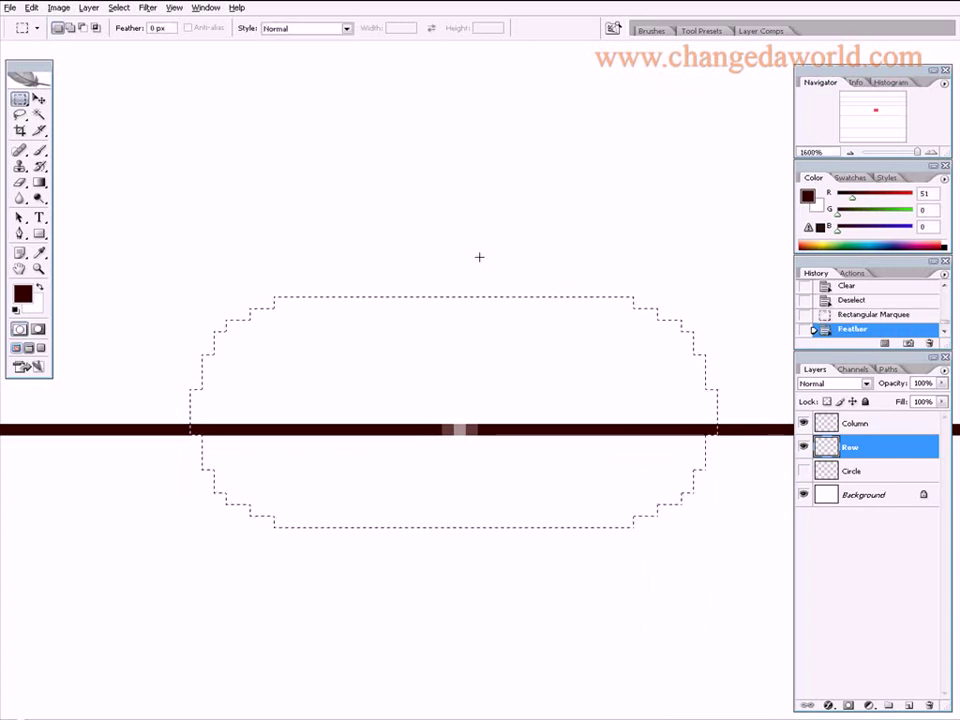
- Clear the feathered rectangle's content from the Row layer and deselect it to view the faded line
key(Delete)
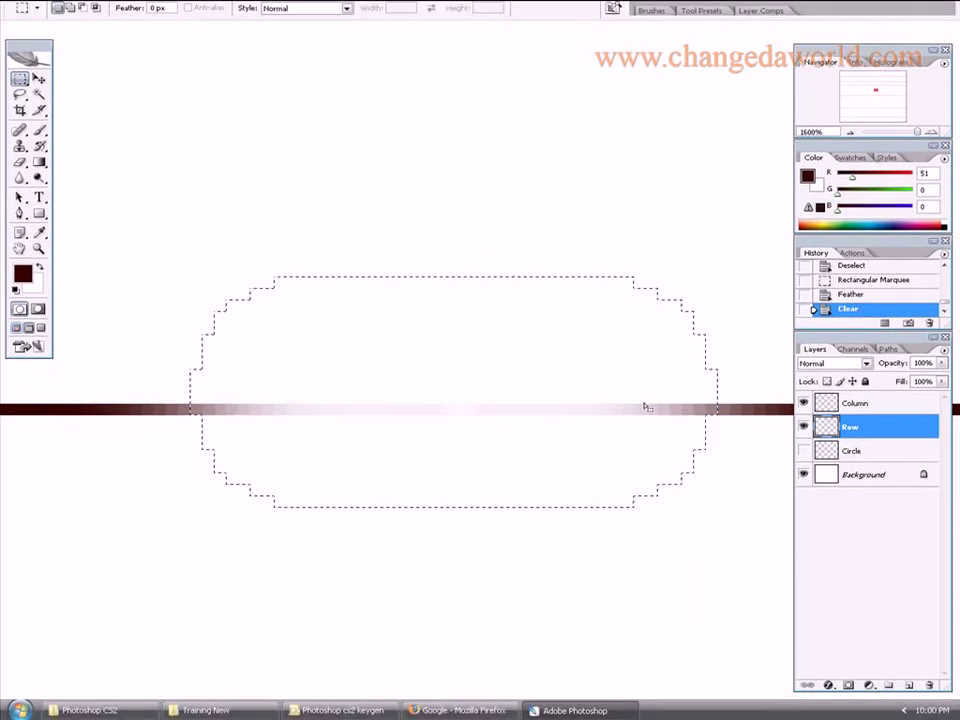
right_click(527, 400)
click(561, 407)
drag(917, 131, 899, 131)
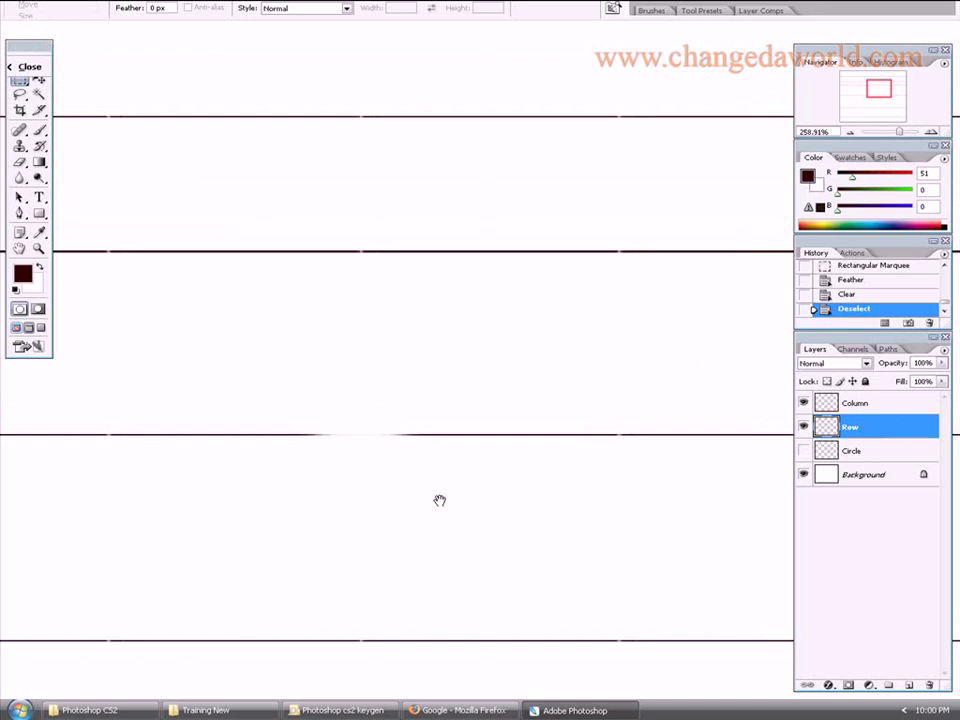